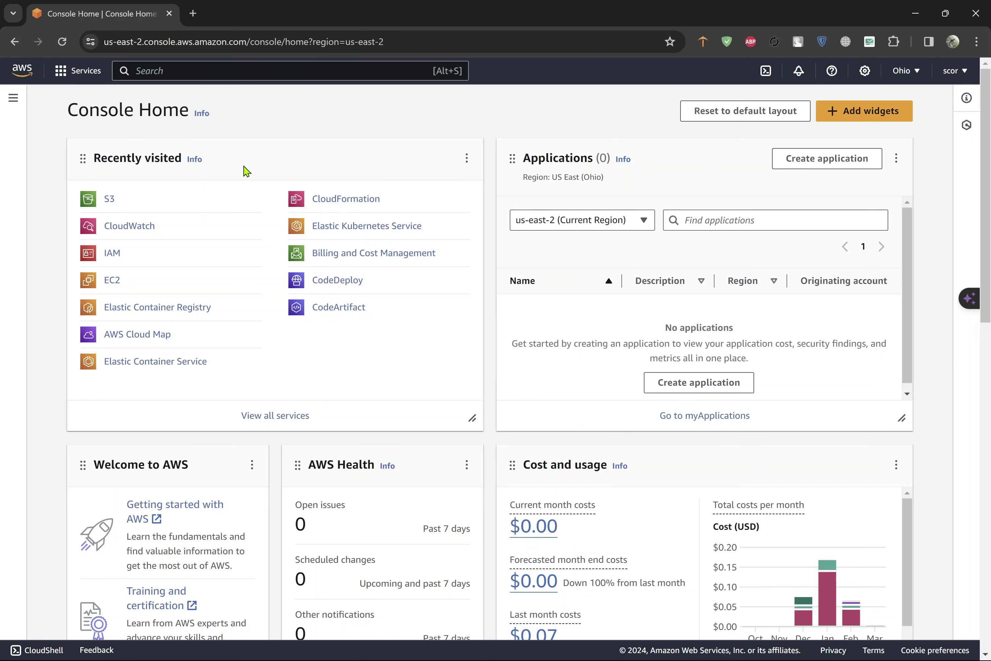
Step: Start a new general purpose bucket in S3 and name it buckerworlddemotest234
left_click(111, 200)
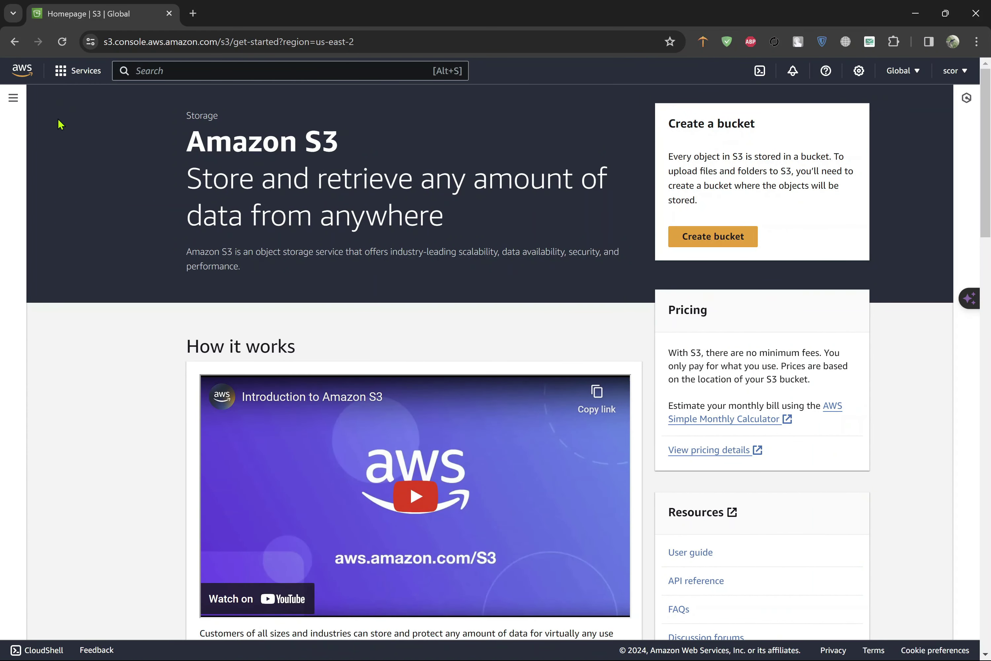
left_click(15, 102)
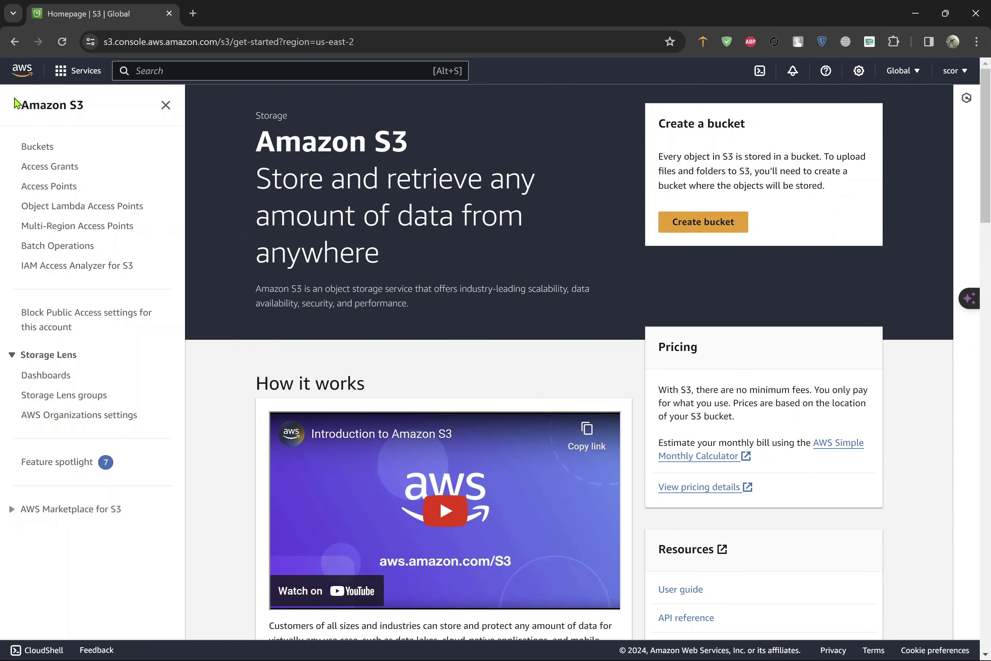
left_click(41, 151)
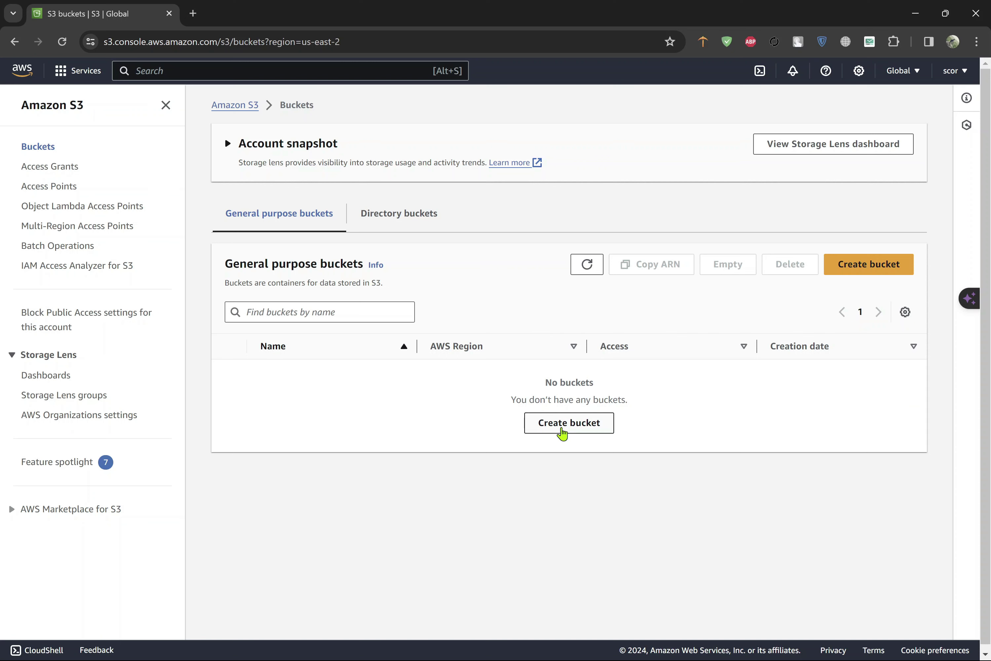
left_click(562, 433)
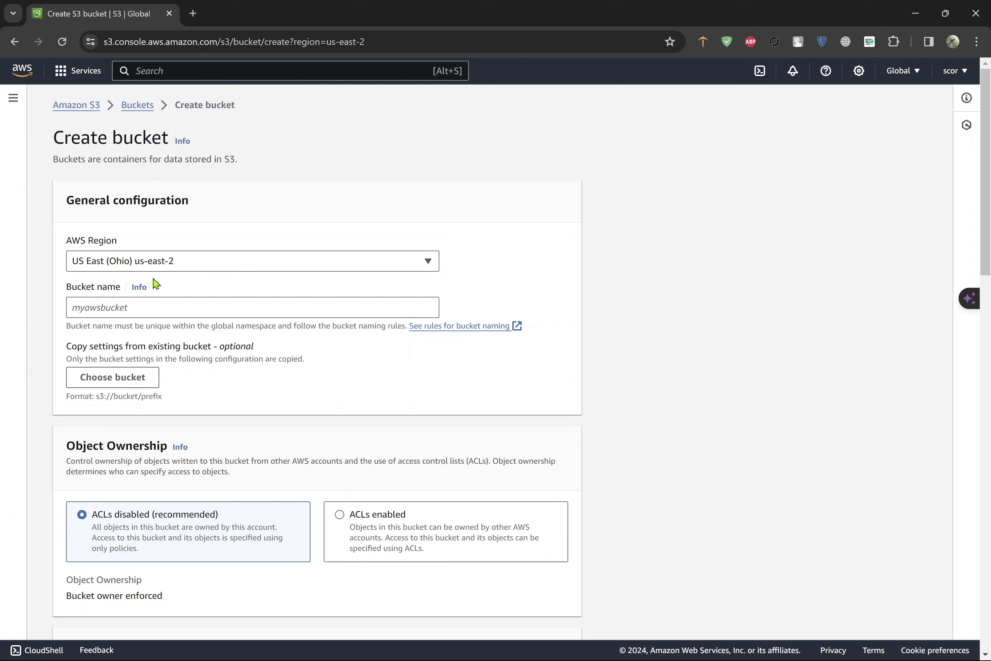
left_click(226, 310)
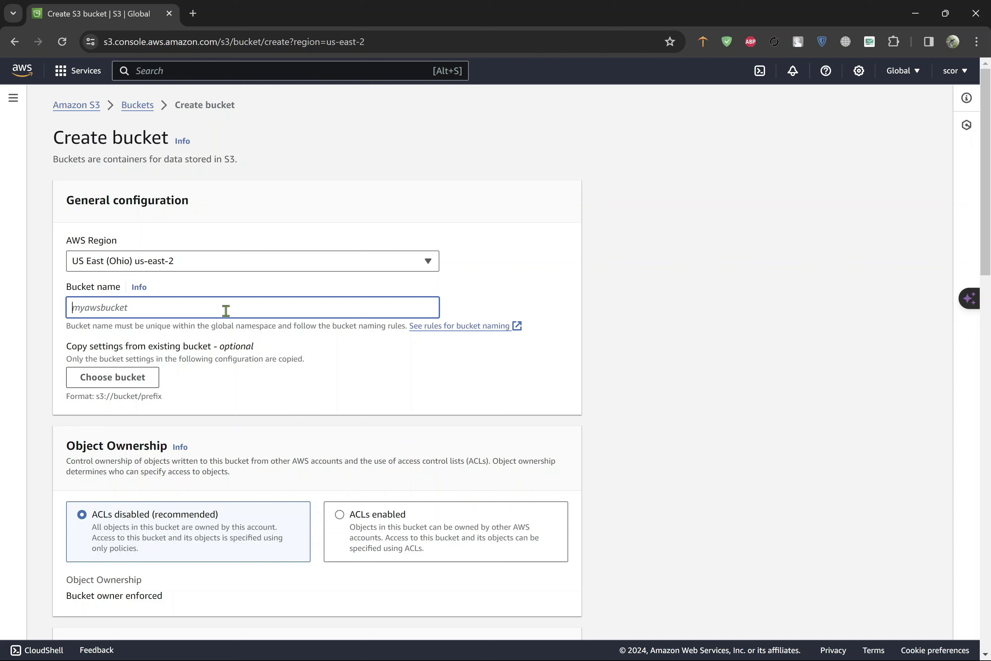
type("b")
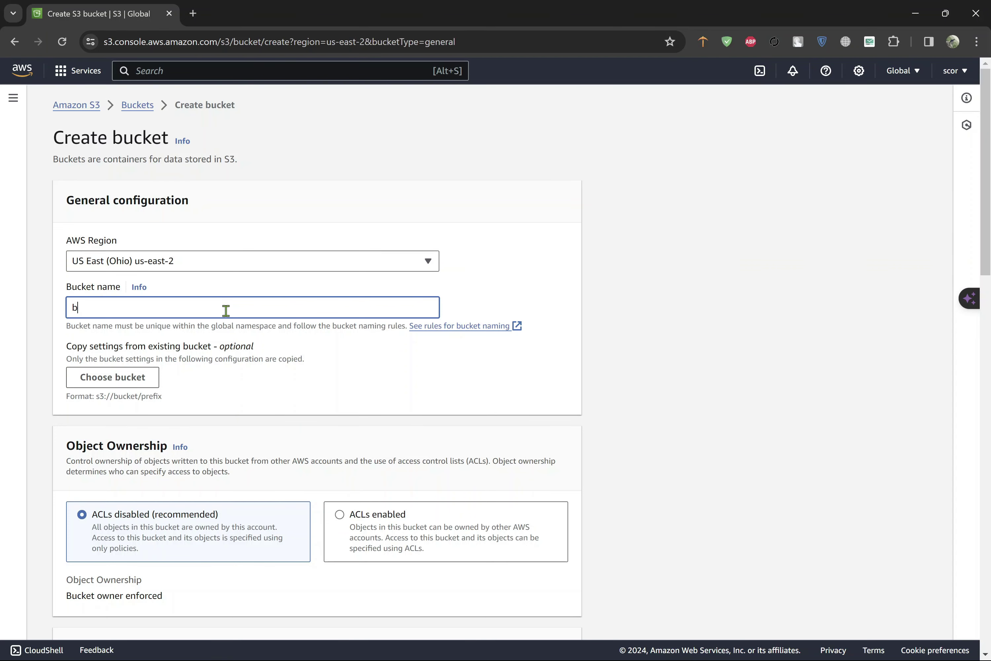
type("uckerworlddemotest234")
Step: Create the bucket with the default ownership, public access, versioning and encryption settings, and dismiss the notification
scroll(226, 311, "down", 6)
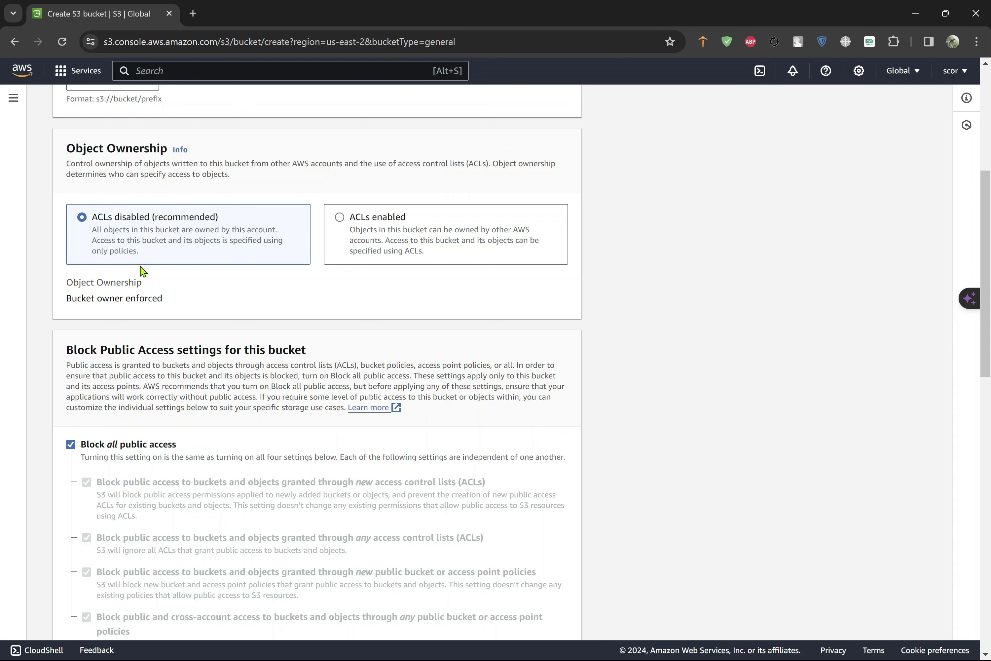
scroll(142, 272, "down", 3)
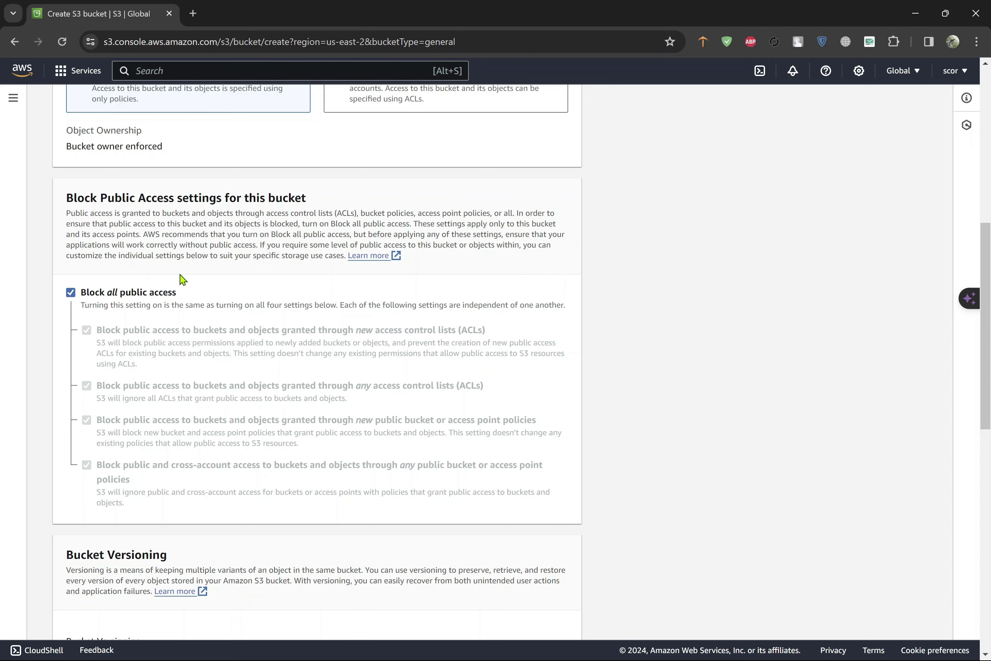
scroll(183, 280, "down", 5)
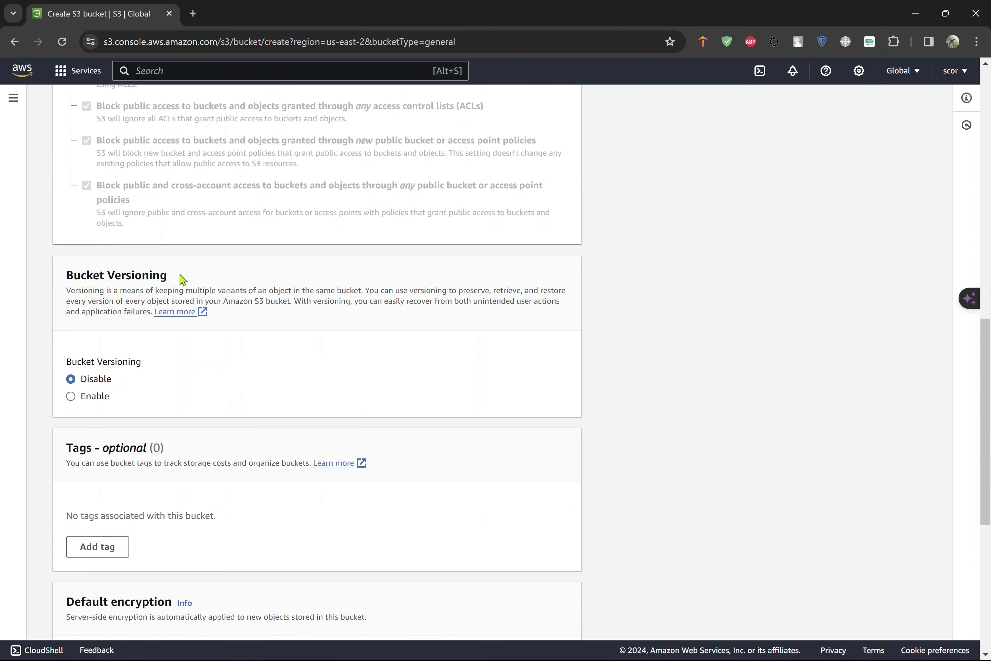
scroll(303, 405, "down", 2)
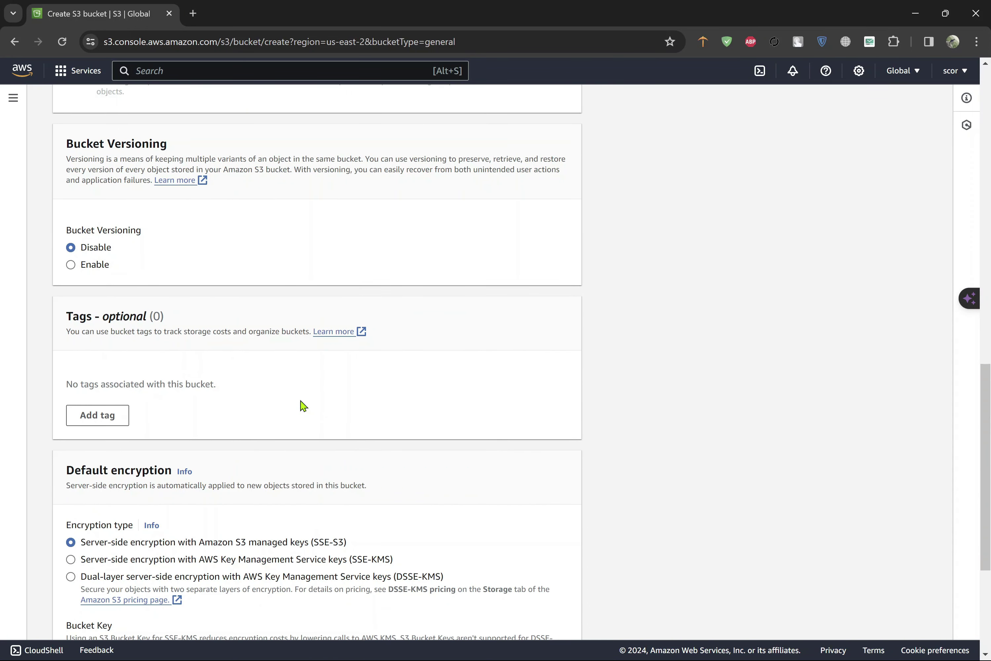
scroll(303, 405, "down", 4)
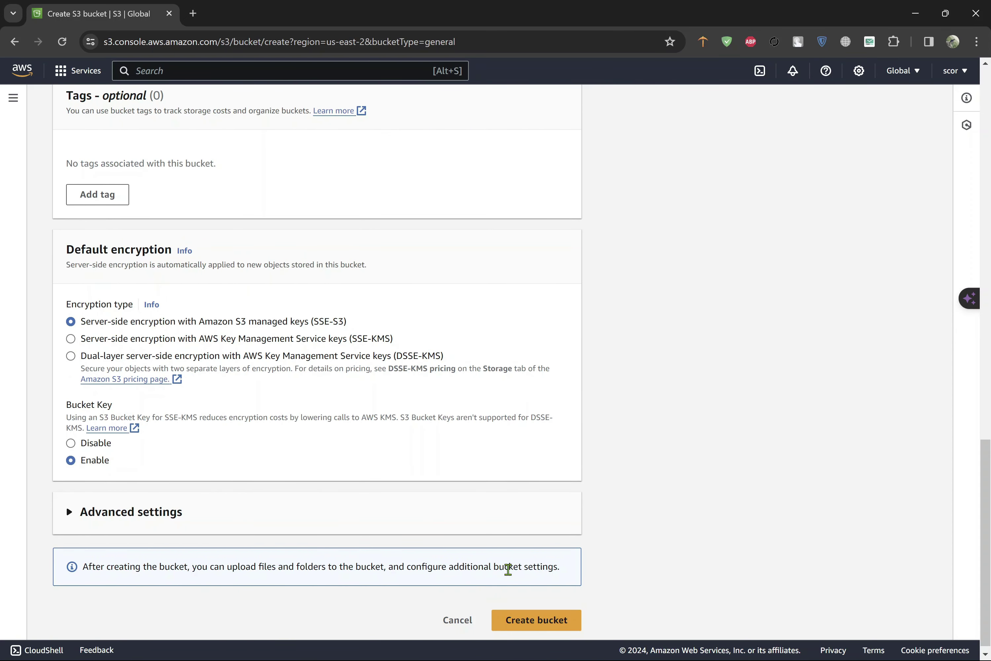
left_click(536, 624)
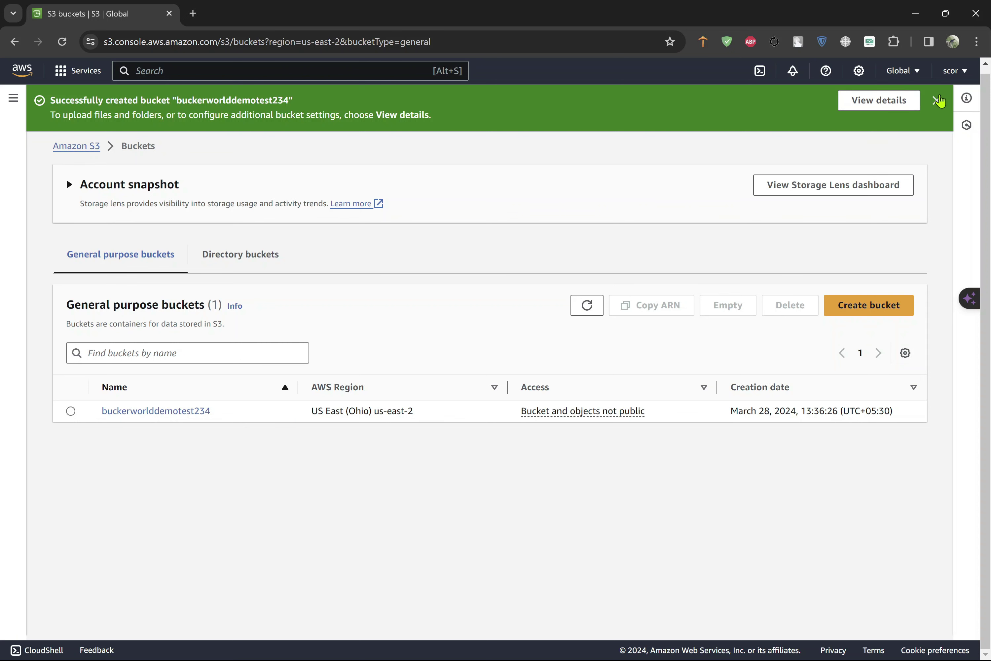
left_click(937, 100)
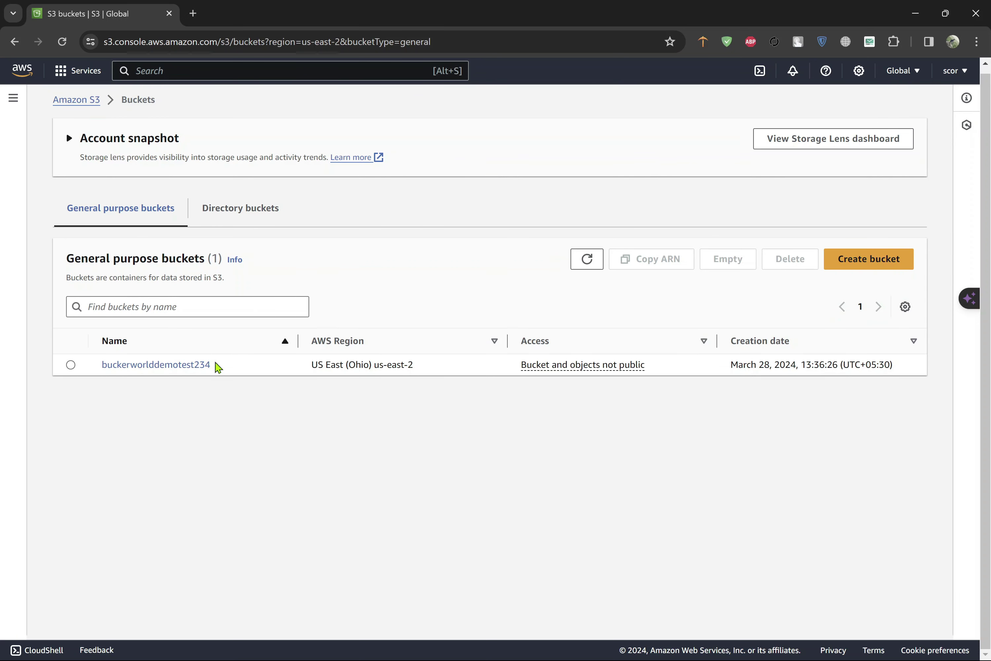
Step: Create a folder named folder1 inside the buckerworlddemotest234 bucket without specifying an encryption key
left_click(165, 366)
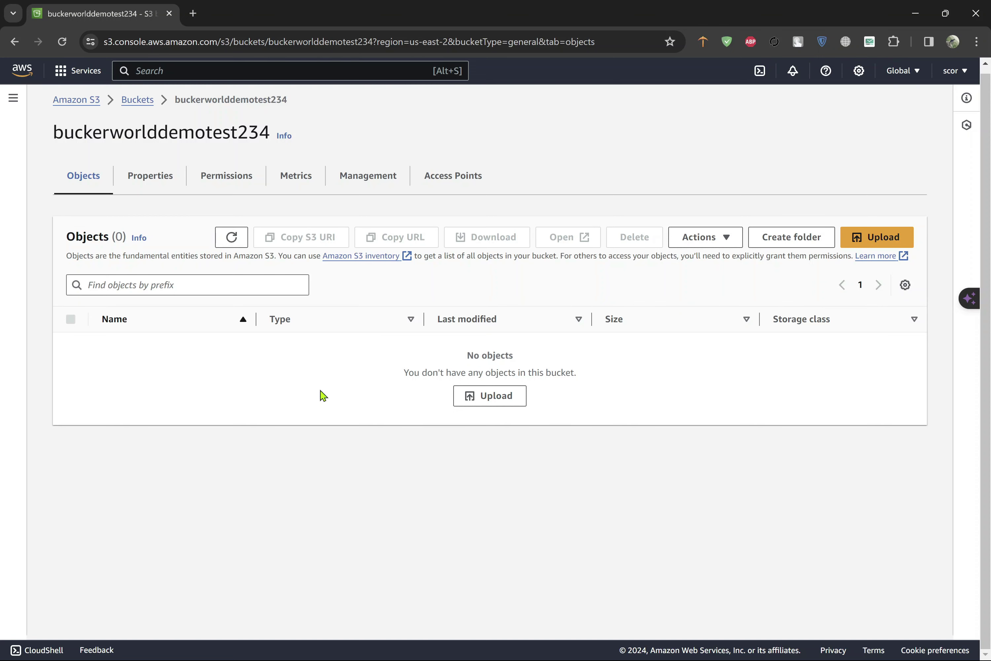
left_click(777, 241)
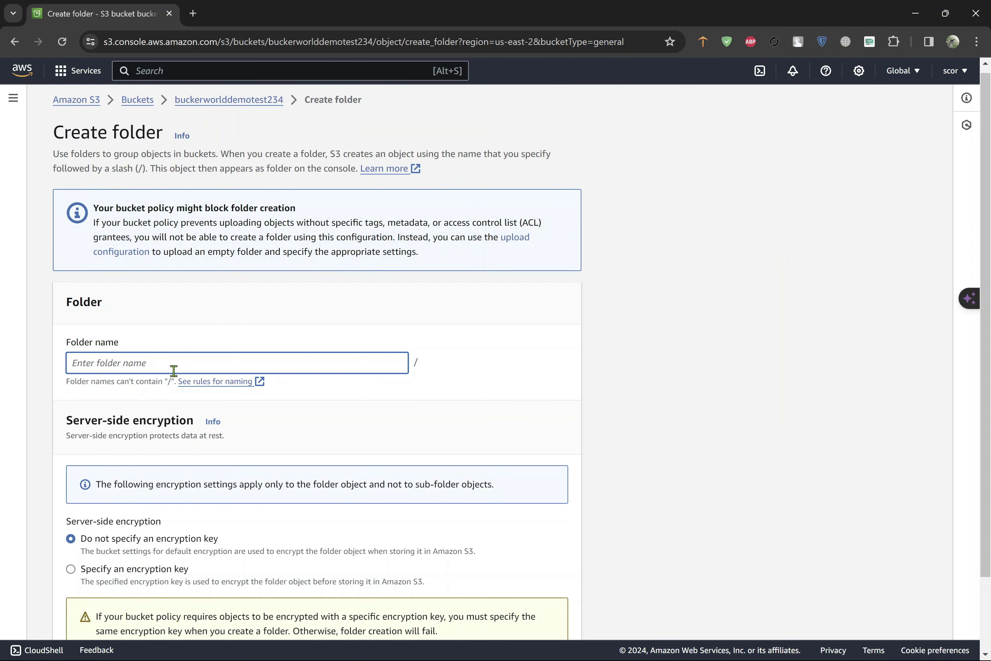
left_click(171, 369)
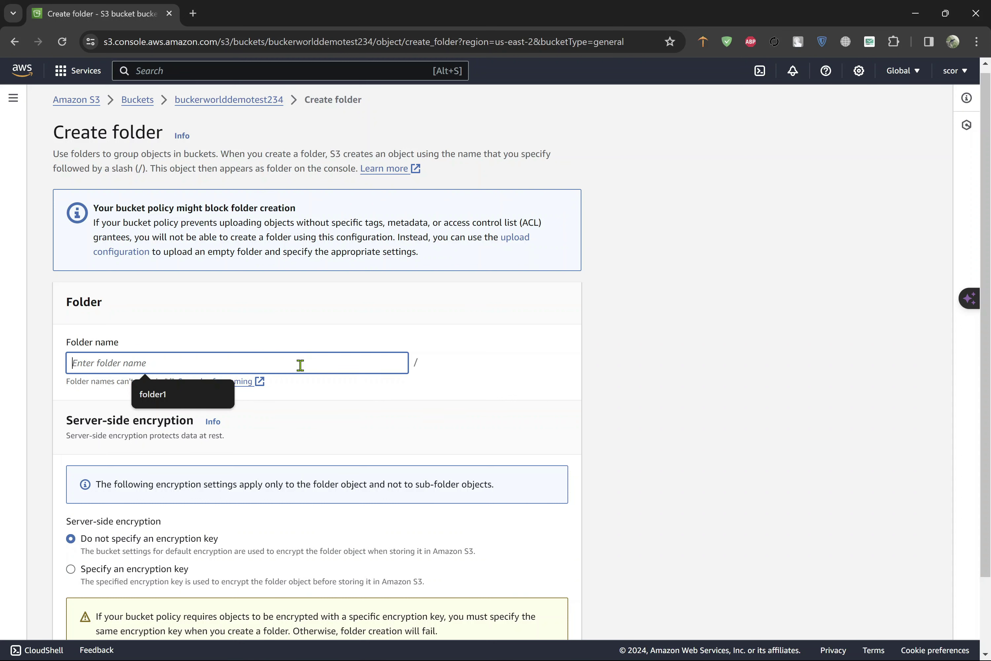
type("folder1")
scroll(300, 366, "down", 2)
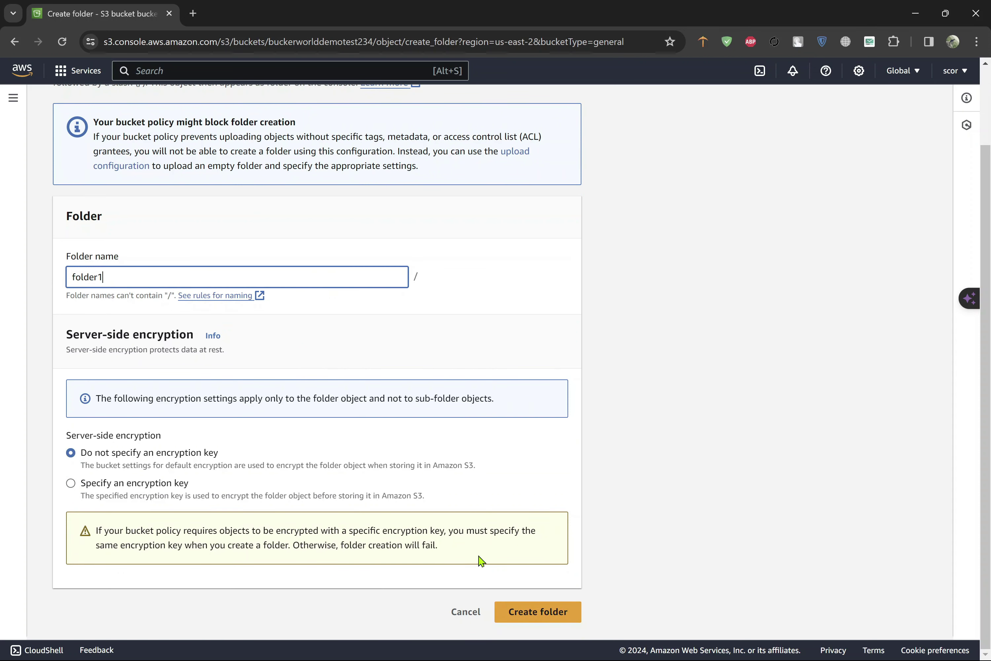
left_click(538, 610)
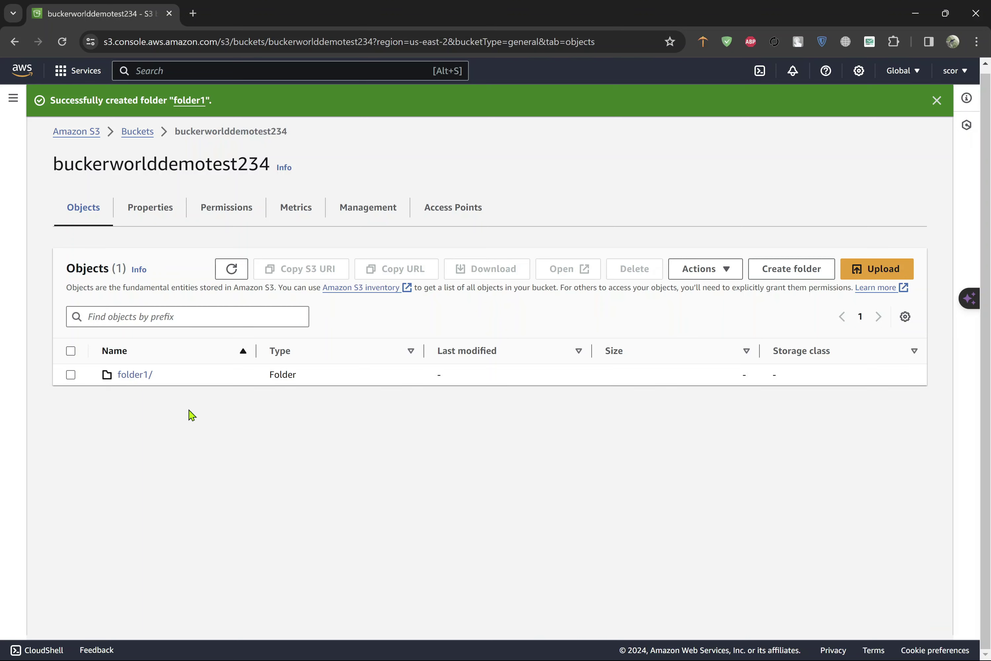
Step: Upload the file 80.Overview of S3.jpg into folder1 and close the upload status page
left_click(135, 374)
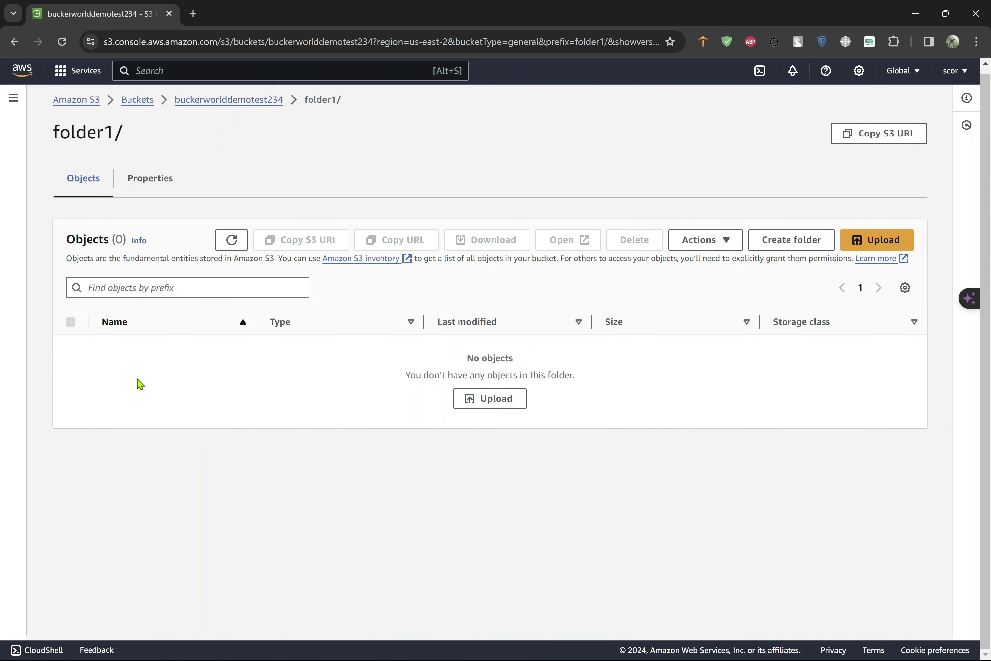
left_click(504, 401)
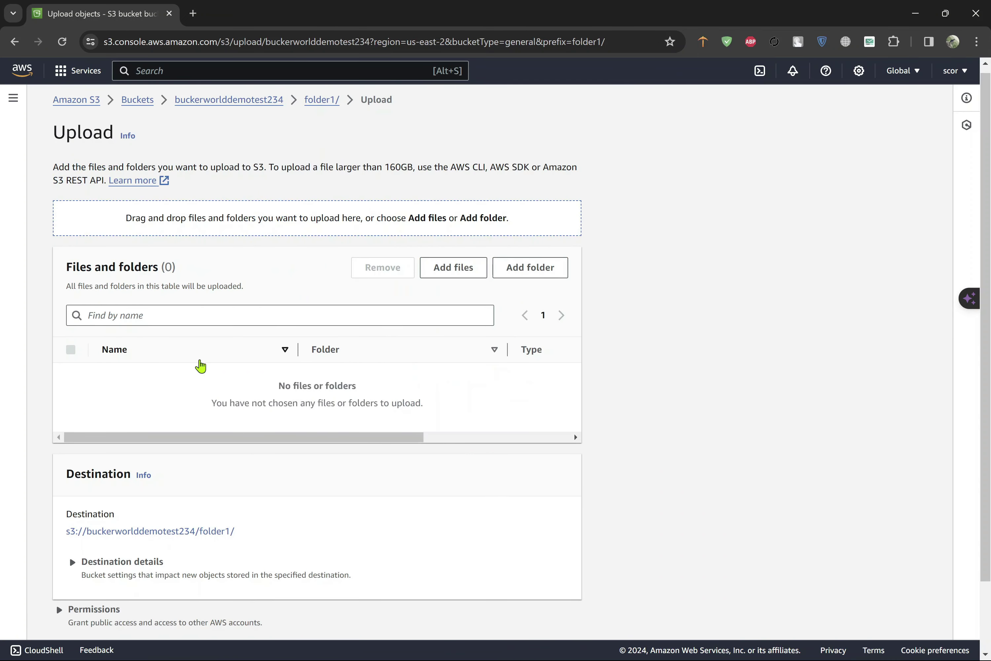
left_click(452, 269)
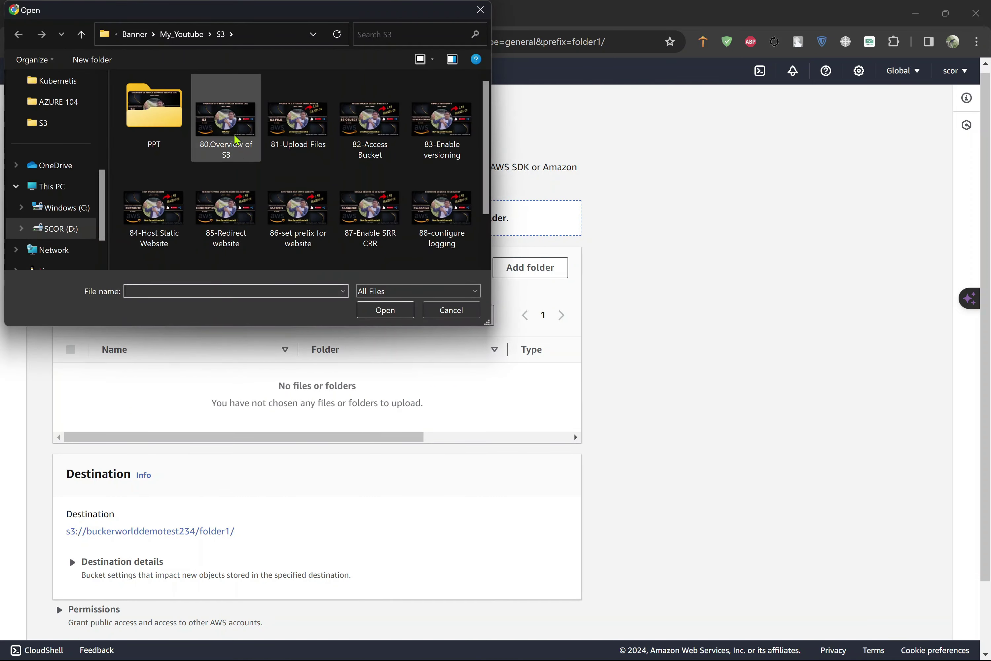
double_click(236, 140)
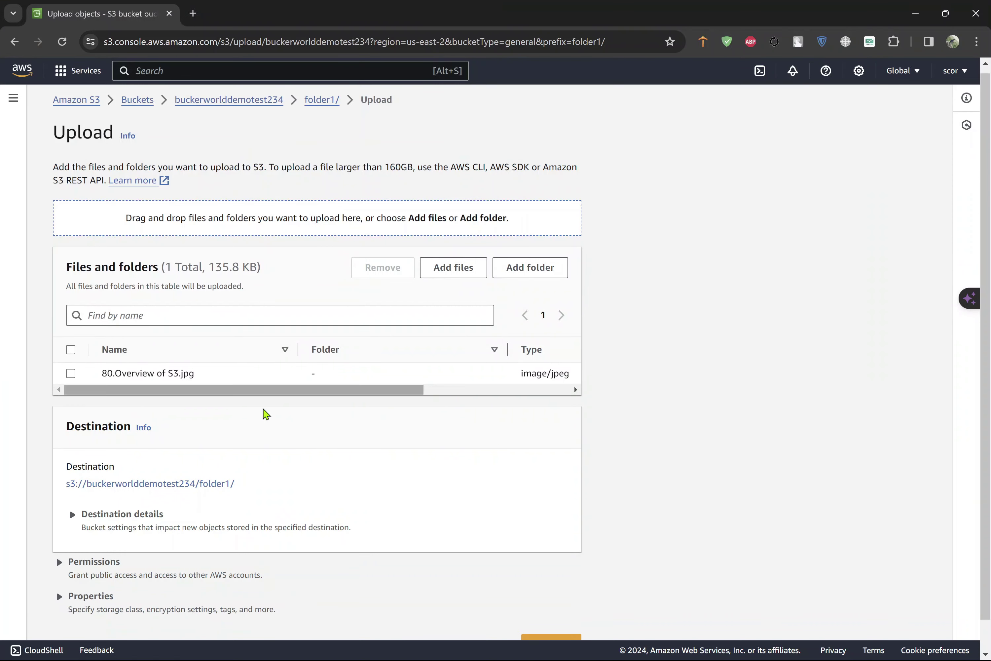
scroll(269, 420, "down", 1)
left_click(538, 614)
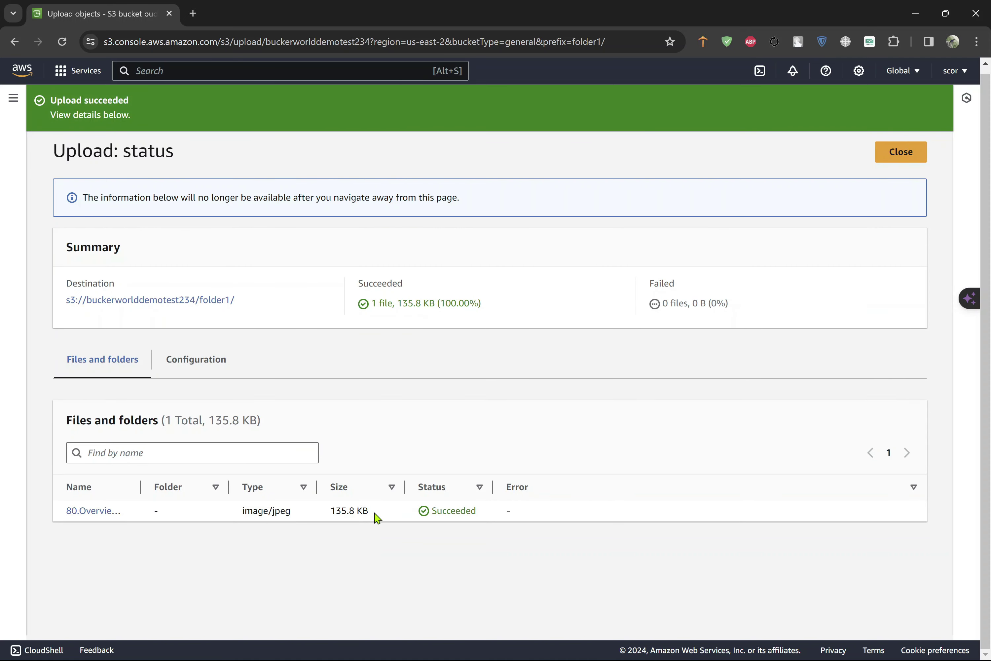
left_click_drag(377, 516, 327, 514)
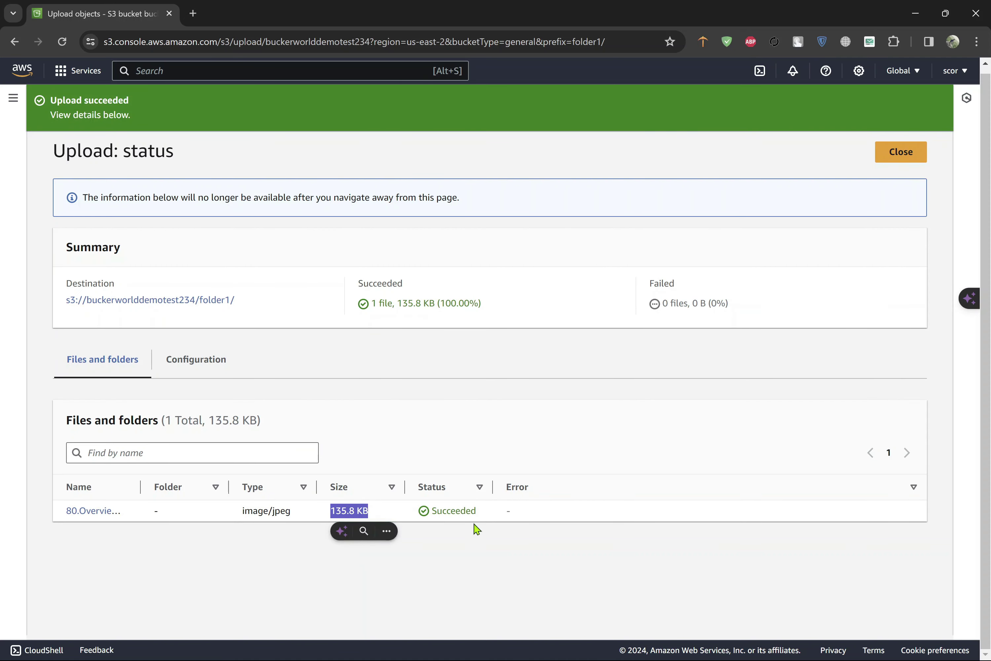
left_click(509, 418)
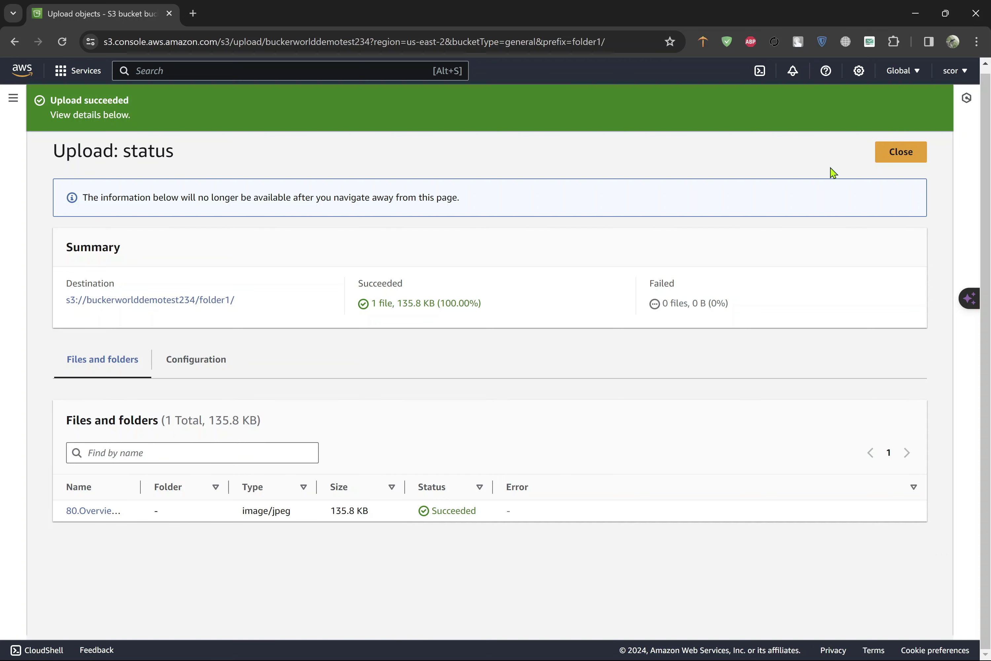
left_click(881, 156)
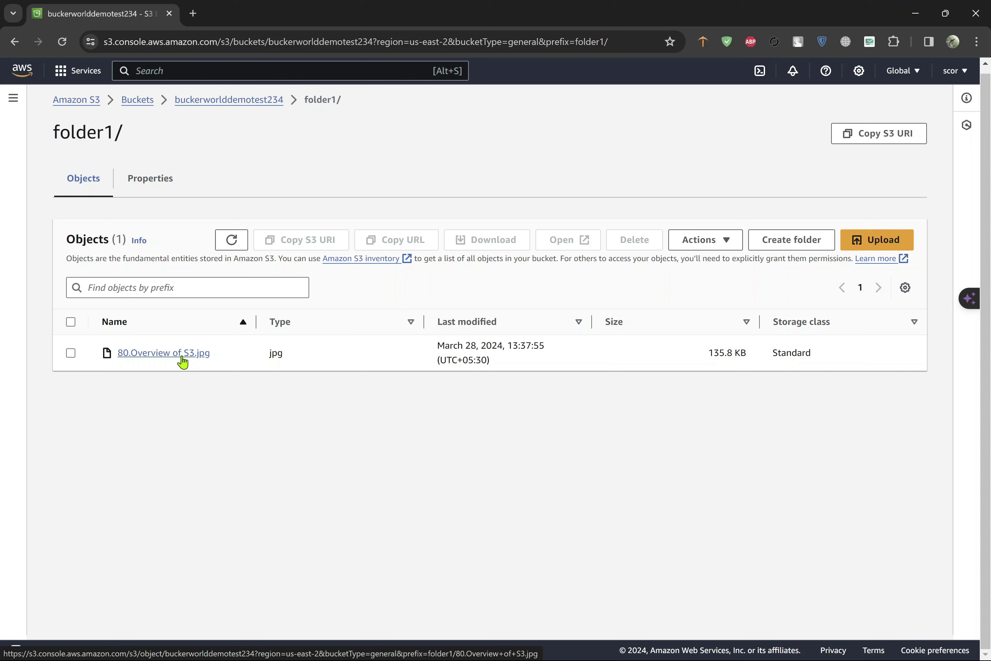
Step: Review the properties of 80.Overview of S3.jpg and view the image through the console's Open command, closing it again
left_click(183, 361)
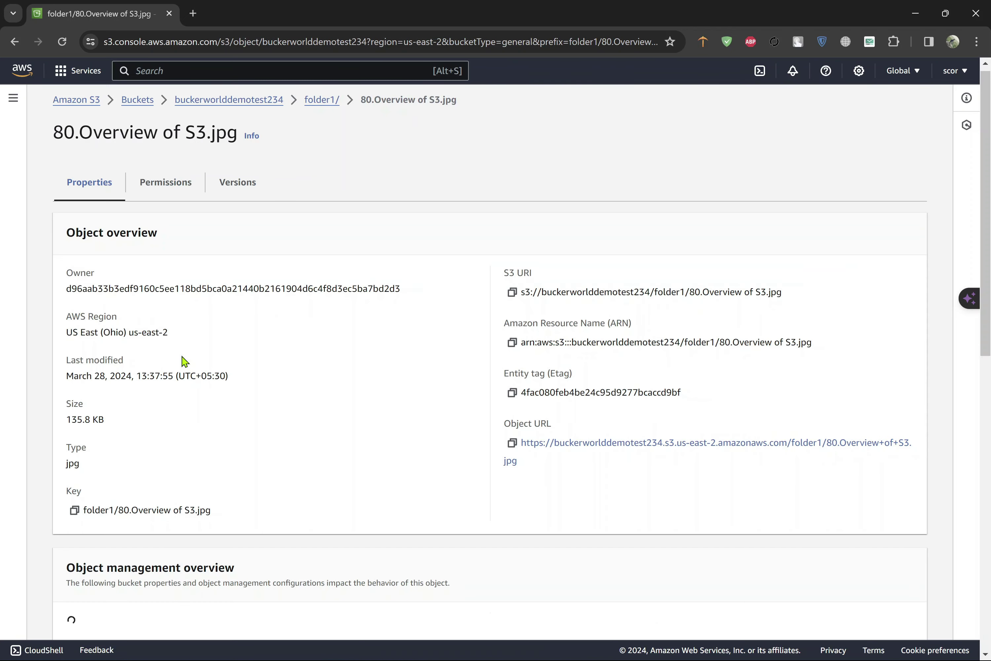
scroll(397, 380, "down", 13)
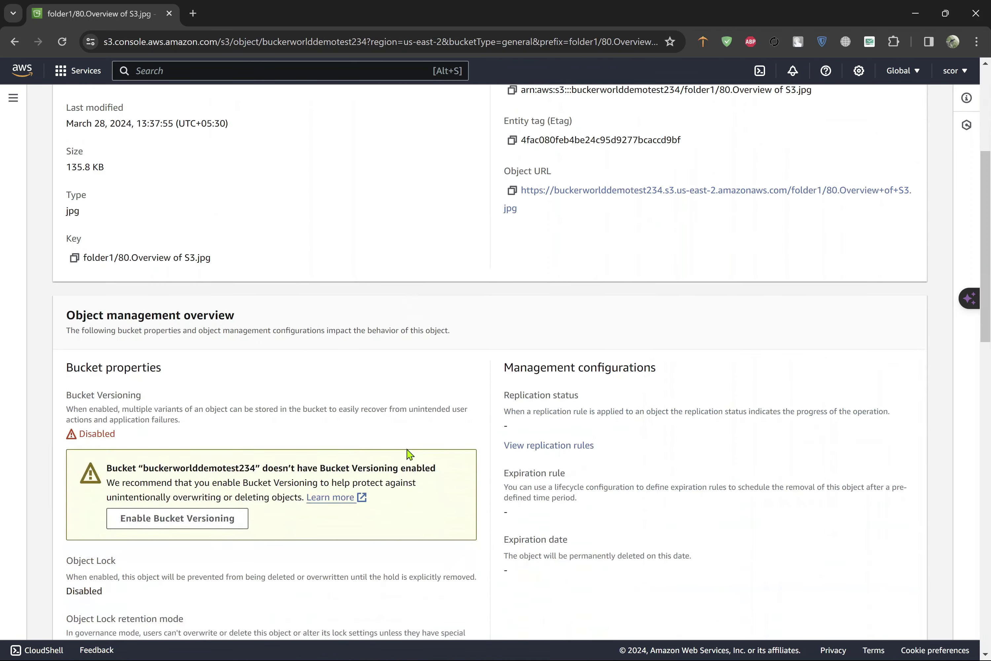
scroll(409, 454, "down", 8)
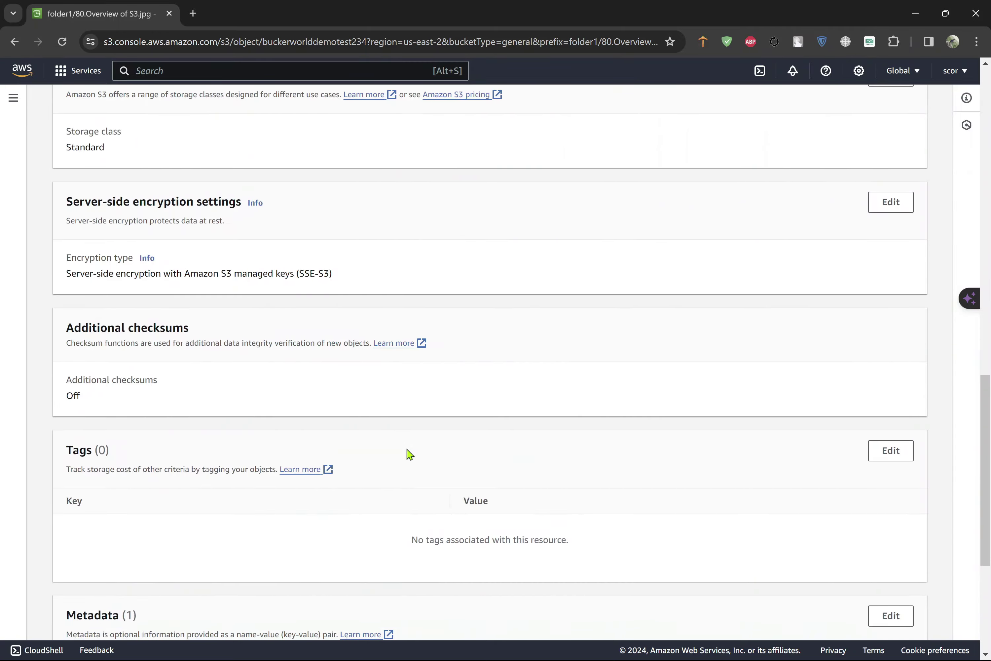
scroll(409, 454, "up", 20)
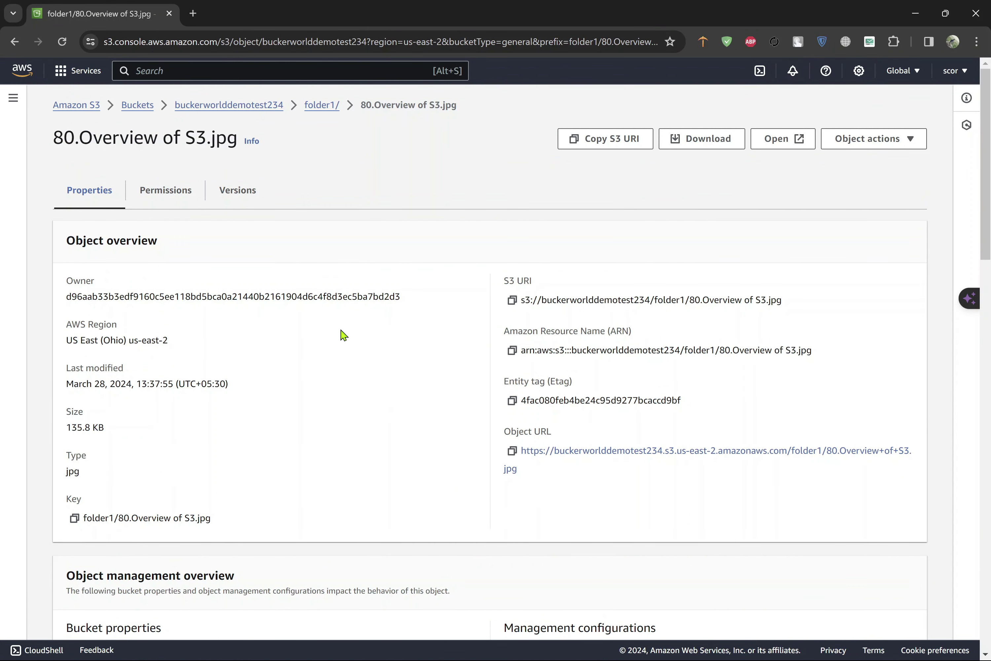
left_click(782, 146)
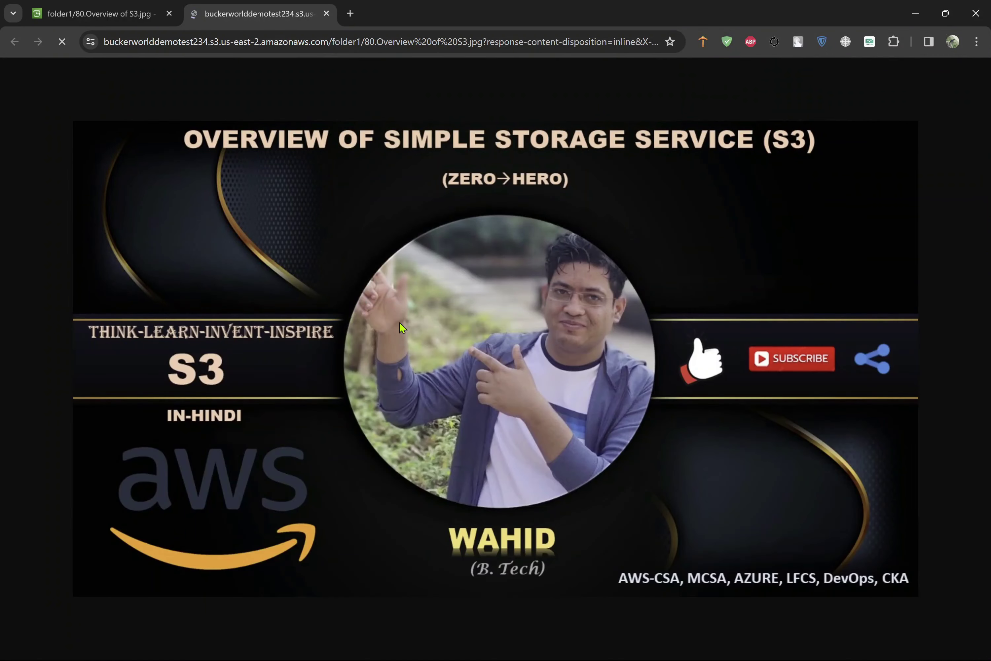
left_click(326, 13)
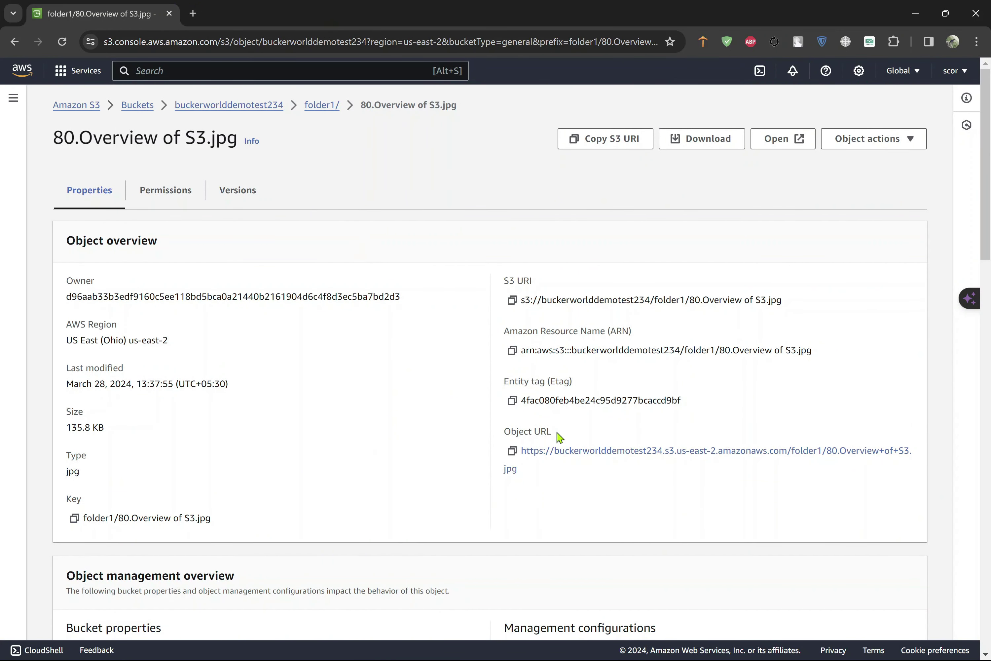
Step: Copy the object URL of 80.Overview of S3.jpg and test it in a new browser tab, closing that tab again
left_click_drag(558, 435, 504, 432)
left_click(394, 480)
left_click(511, 451)
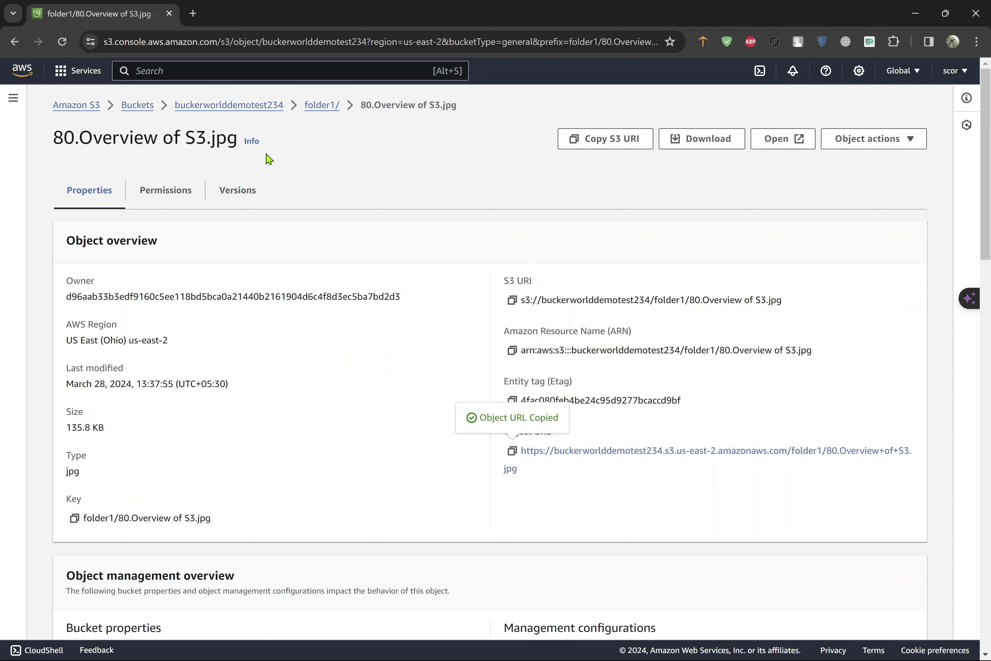
left_click(194, 15)
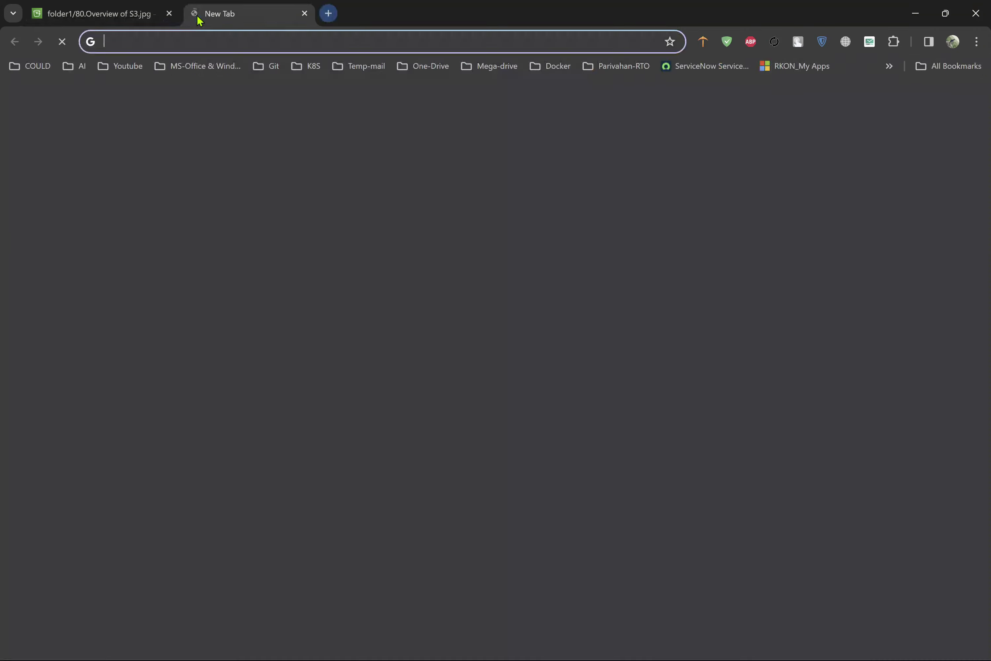
key("ctrl+v")
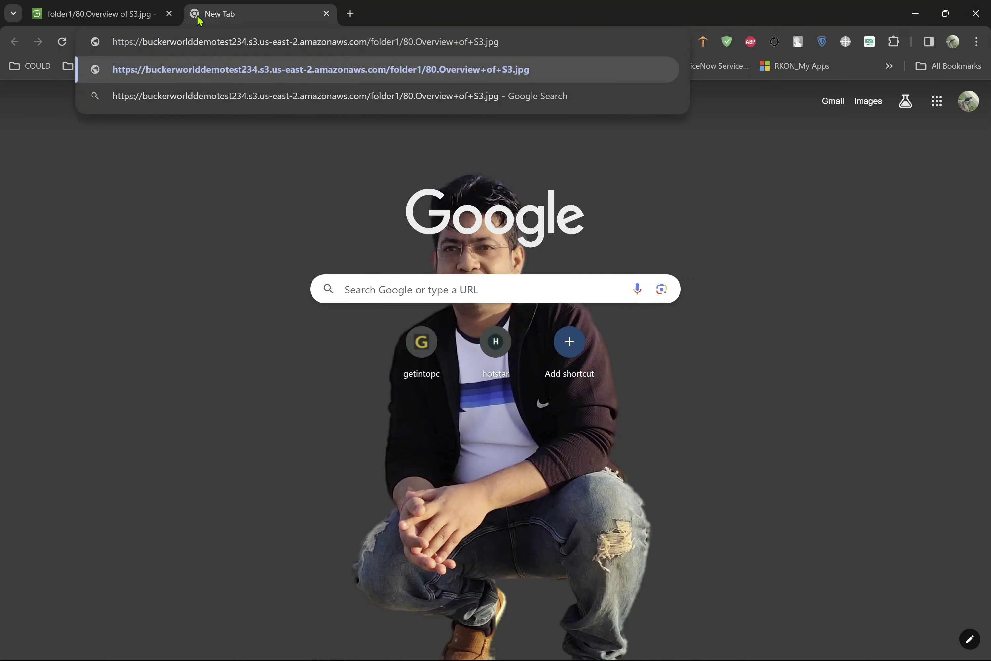
key("Return")
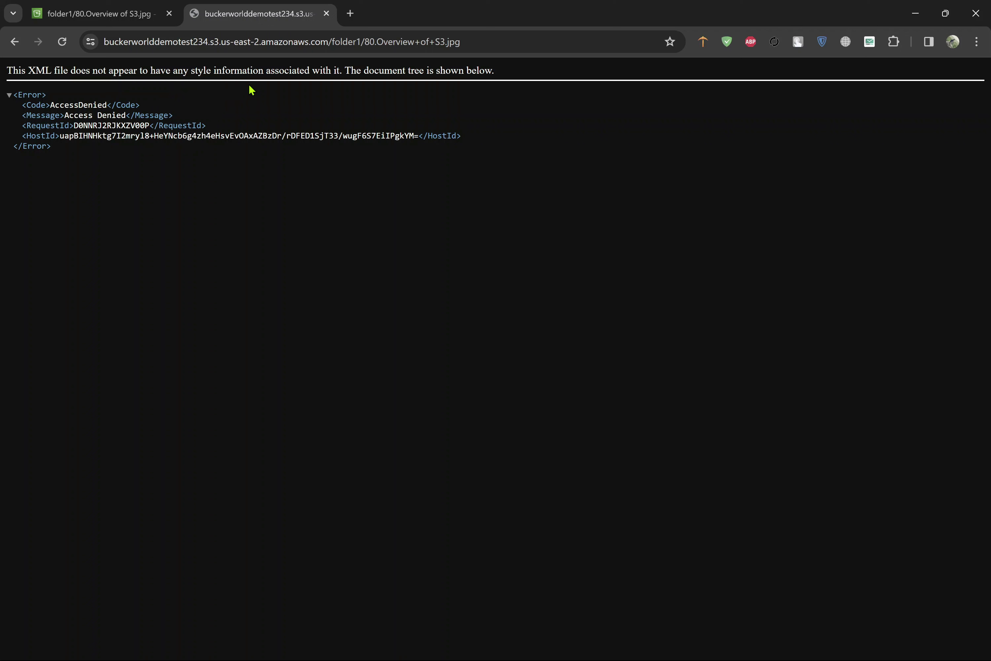
mouse_move(41, 115)
left_mouse_down()
mouse_move(64, 114)
mouse_move(45, 104)
left_mouse_up()
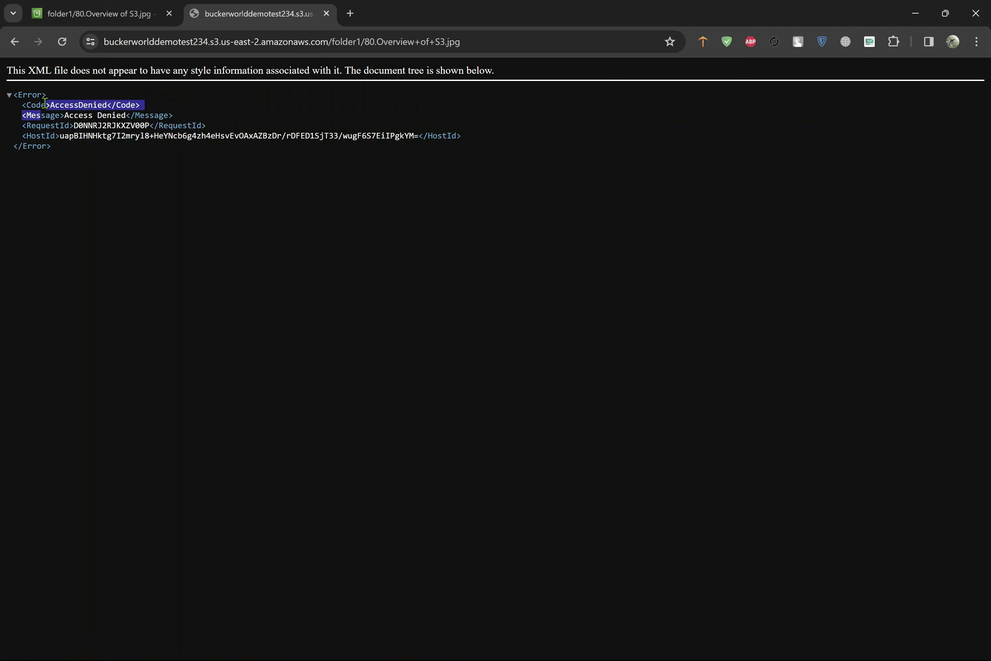
left_click(325, 14)
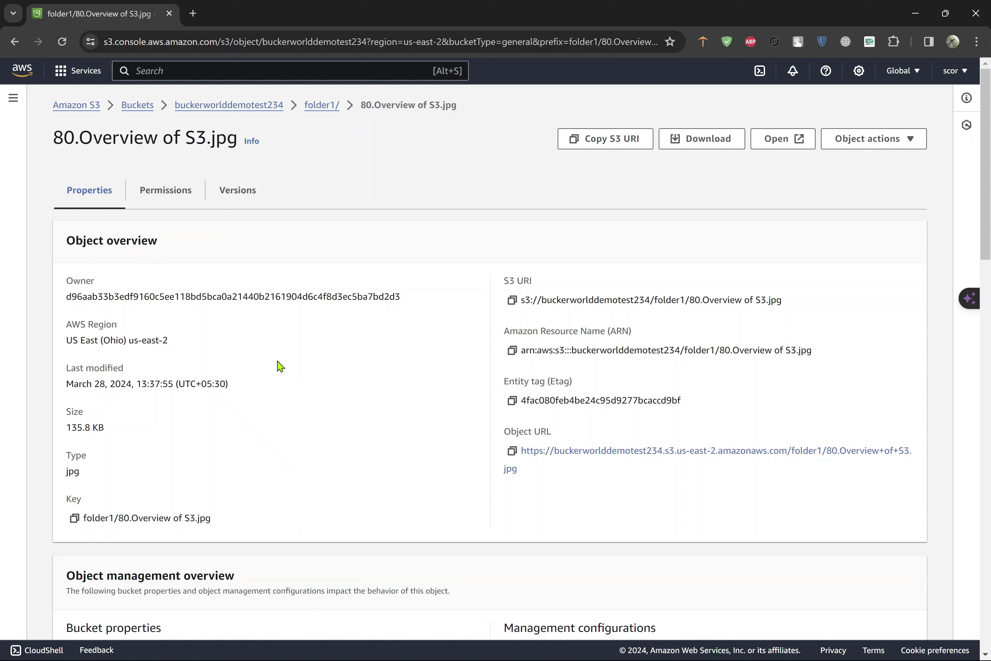
Step: Go back to the buckets list, reopen the buckerworlddemotest234 bucket and review its properties
left_click(239, 110)
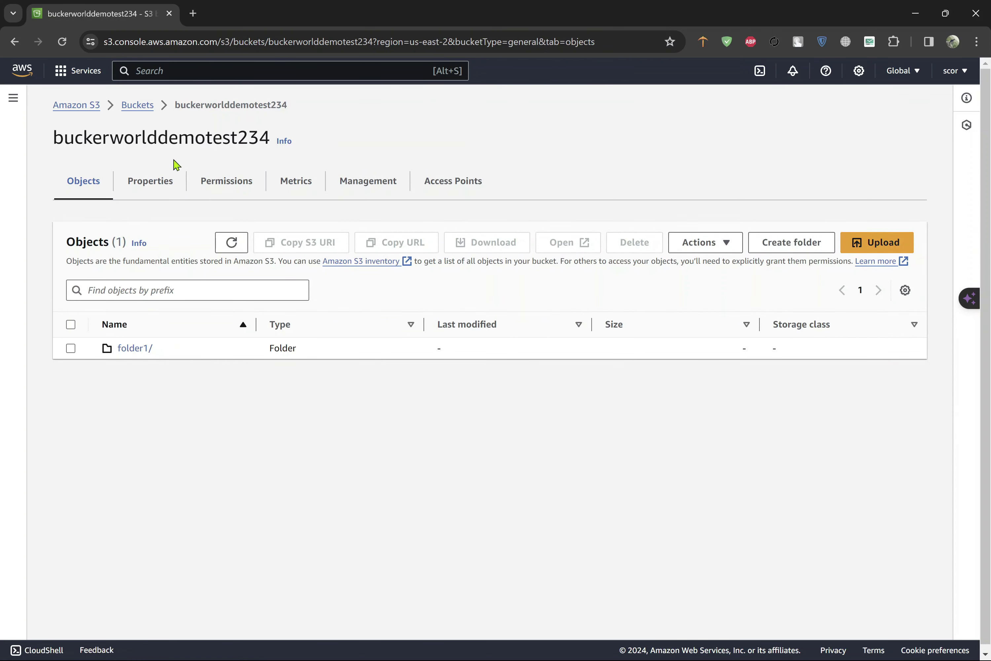
left_click(147, 106)
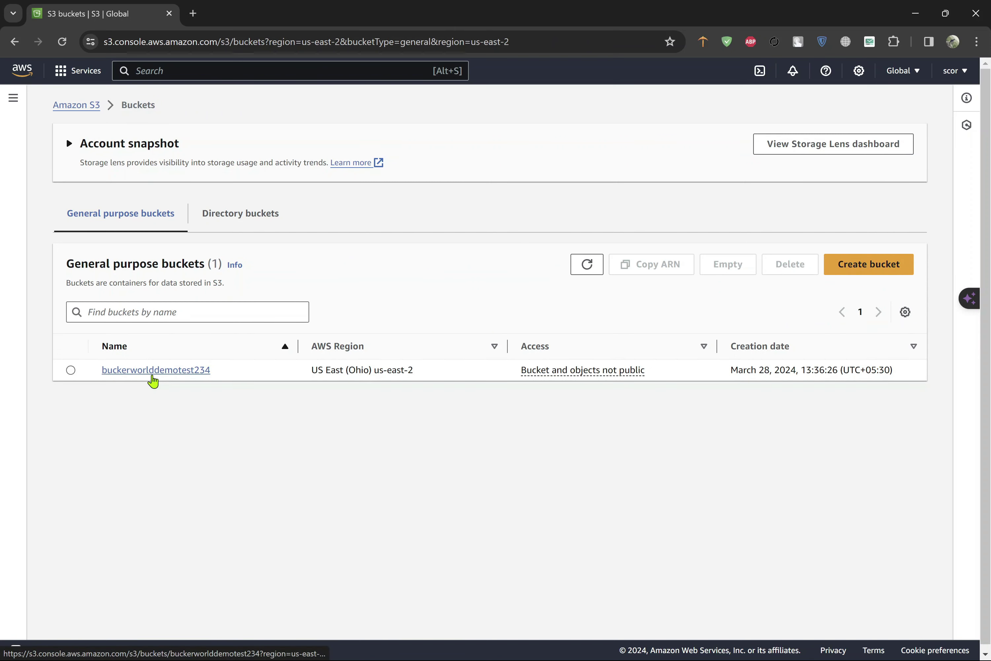
left_click(152, 375)
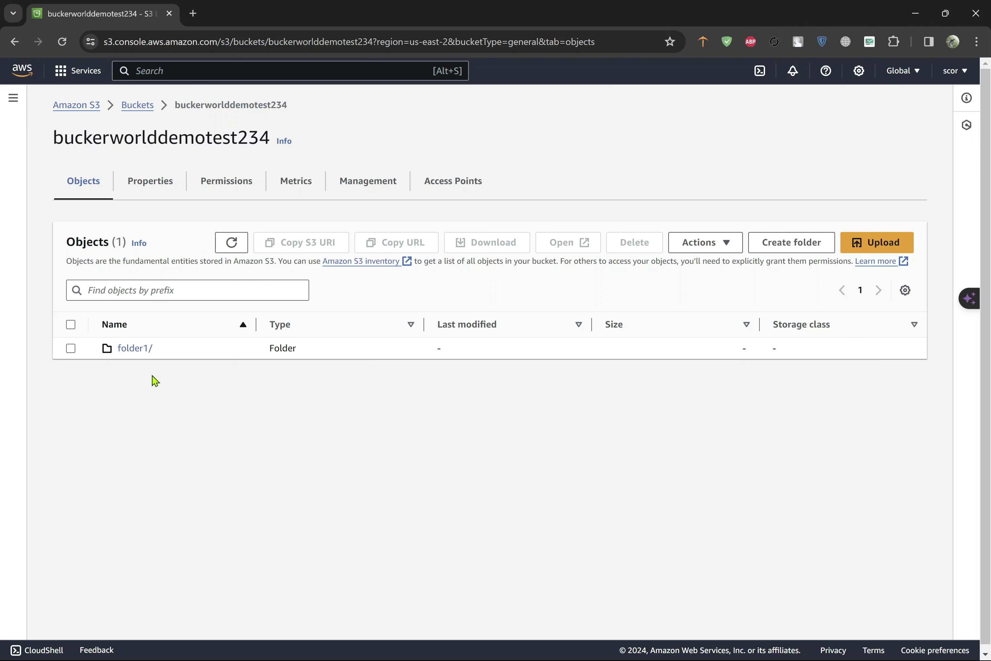
left_click(160, 188)
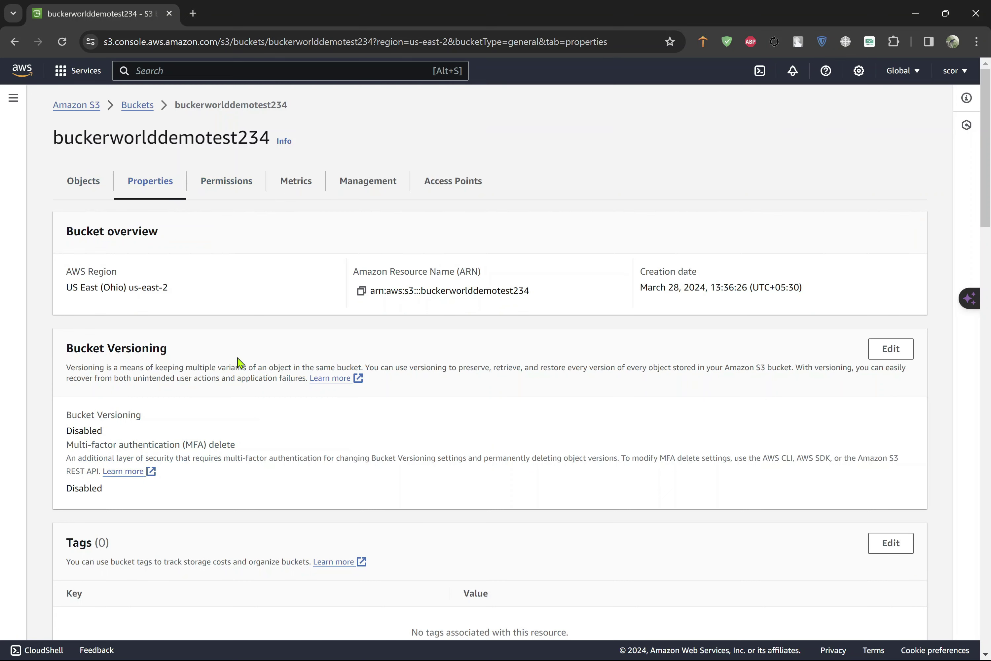
scroll(197, 442, "down", 5)
scroll(197, 441, "up", 5)
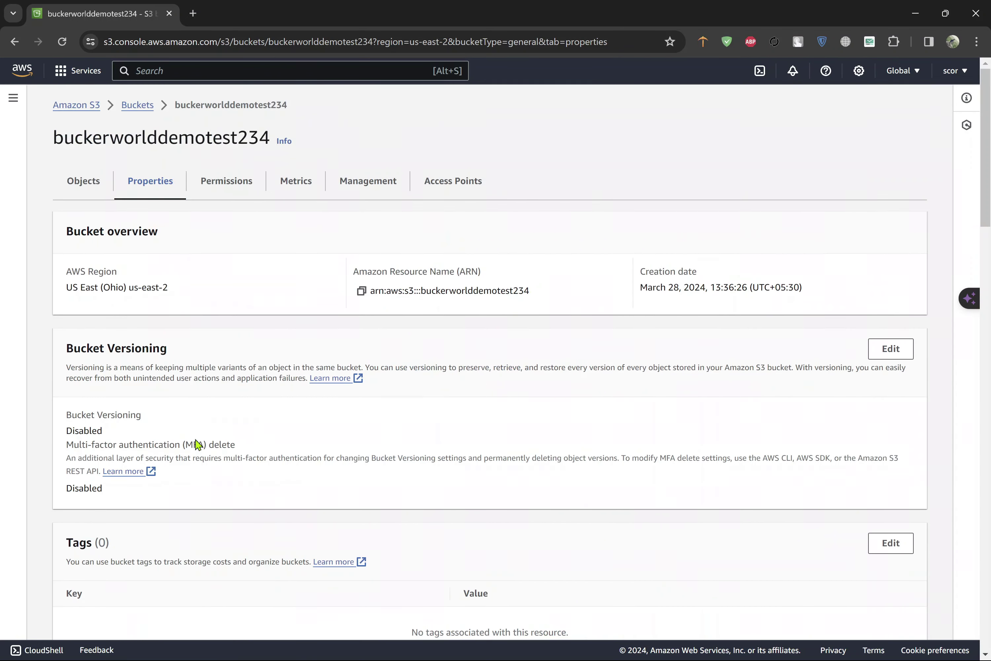
Step: Turn off Block all public access in the permissions of buckerworlddemotest234 and confirm the change with "confirm"
left_click(224, 184)
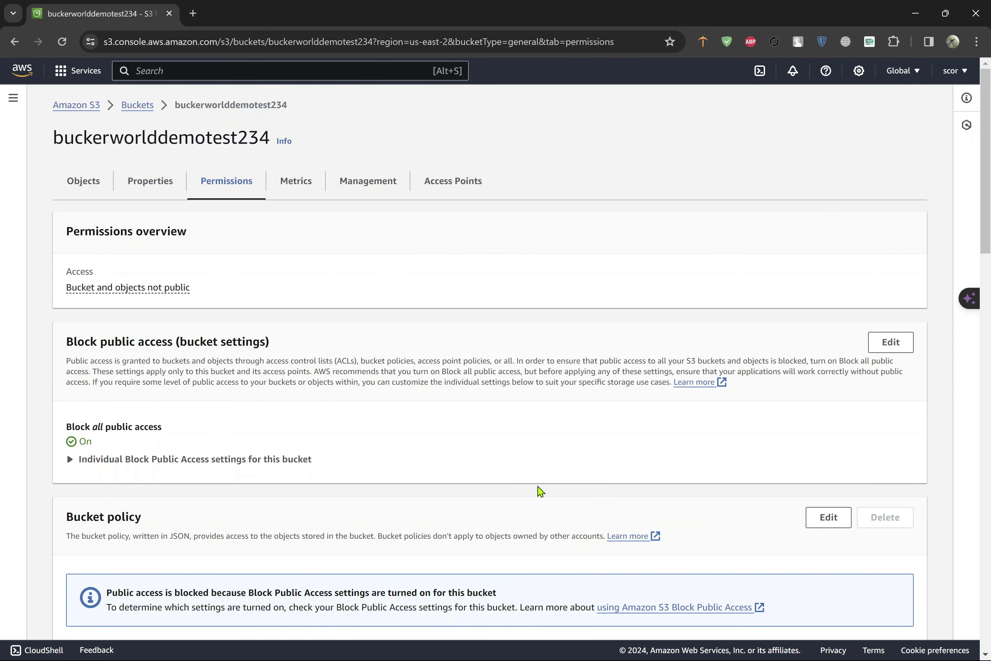
left_click(890, 345)
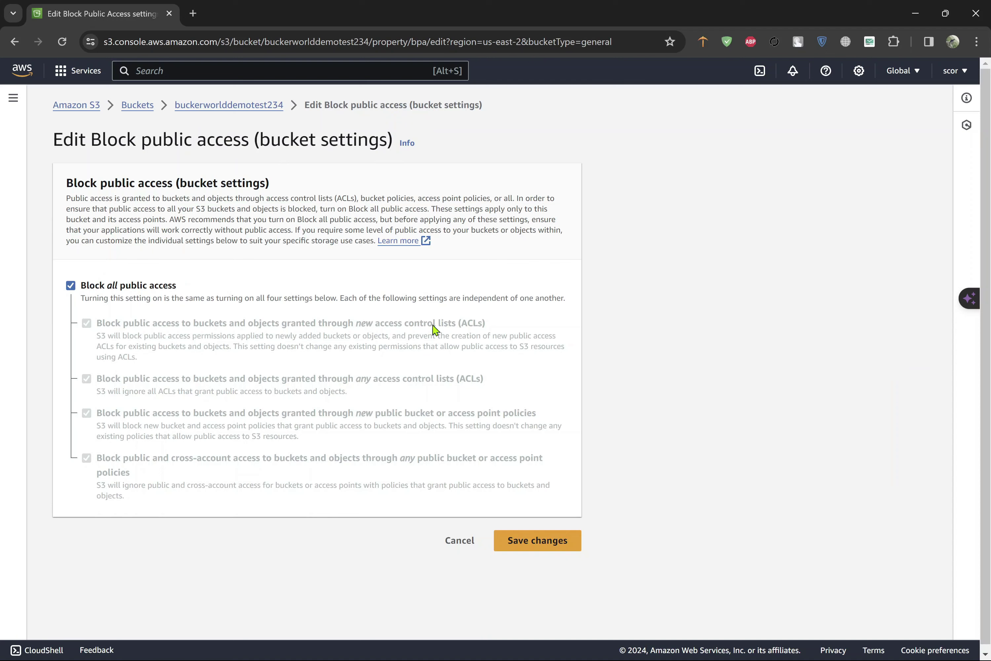
left_click(97, 289)
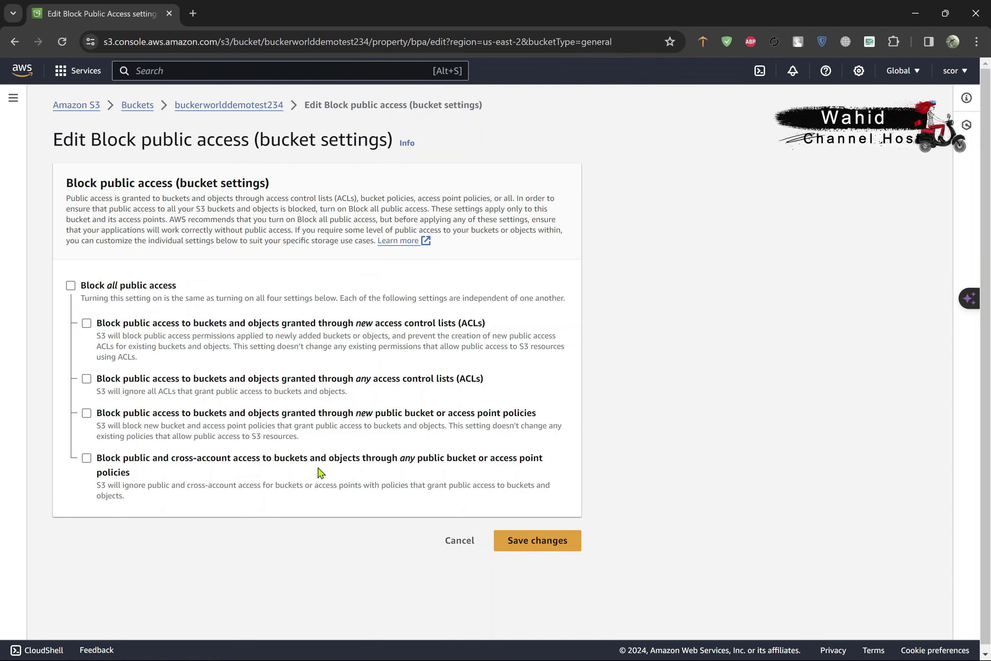
left_click(548, 547)
left_click(463, 409)
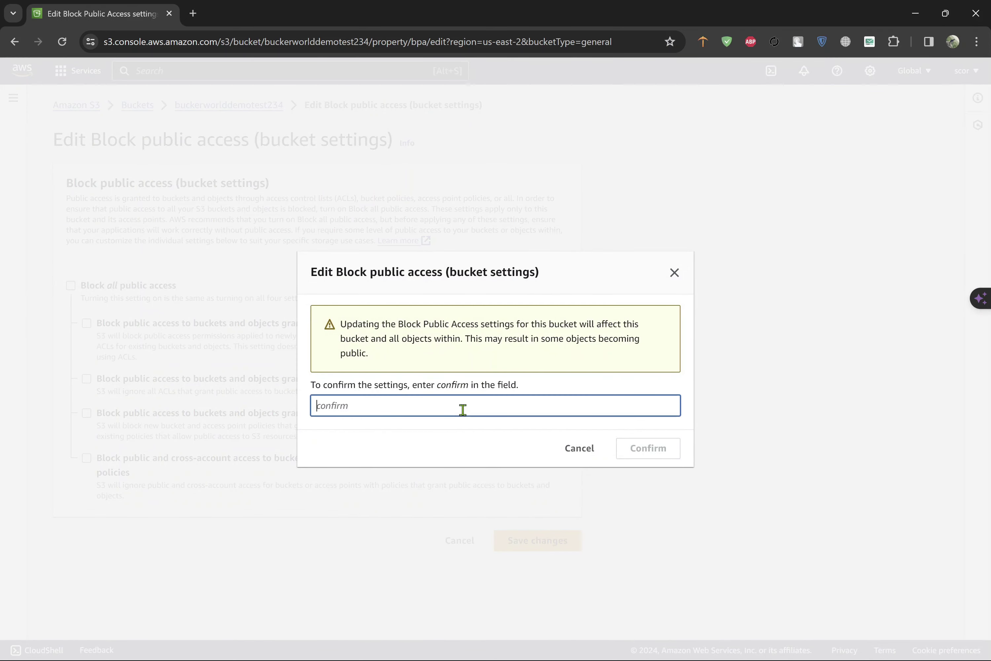
type("confirm")
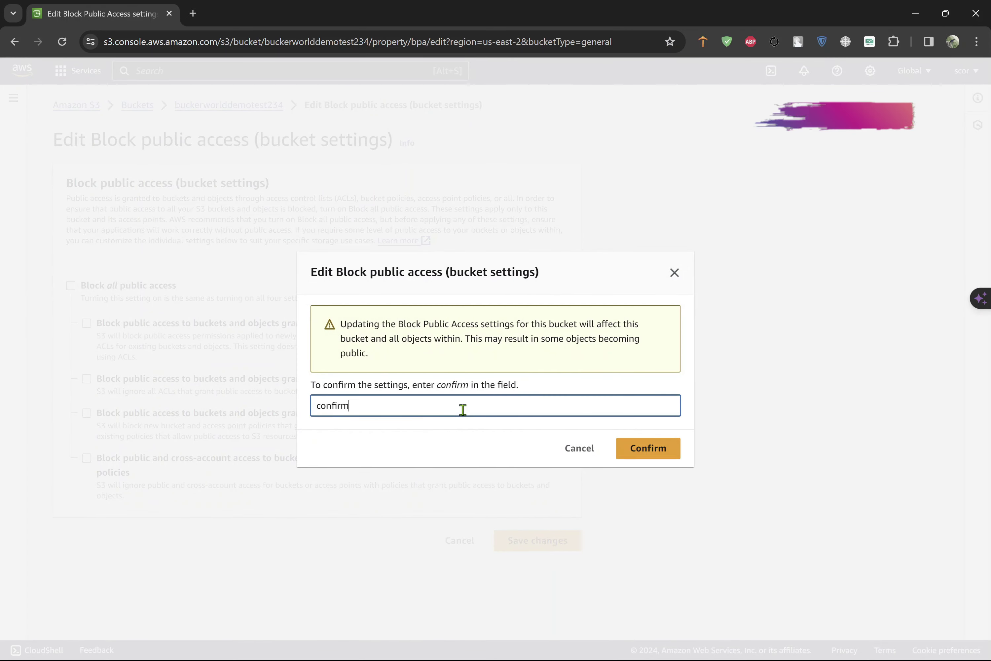
left_click(655, 446)
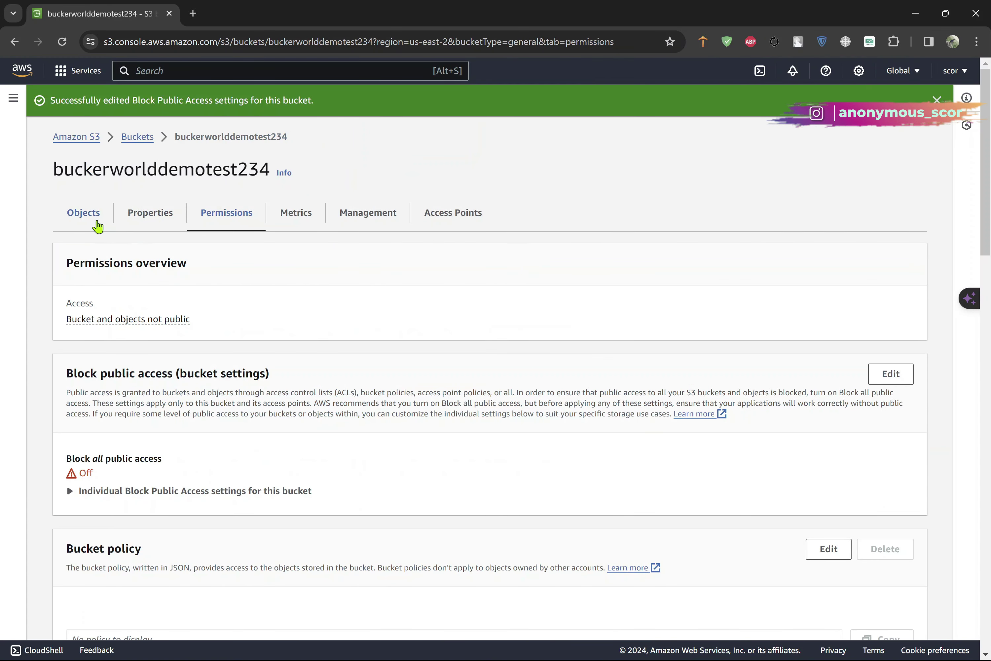
Step: Open 80.Overview of S3.jpg in folder1 and retest its copied object URL in a separate browser tab, closing it again
left_click(96, 222)
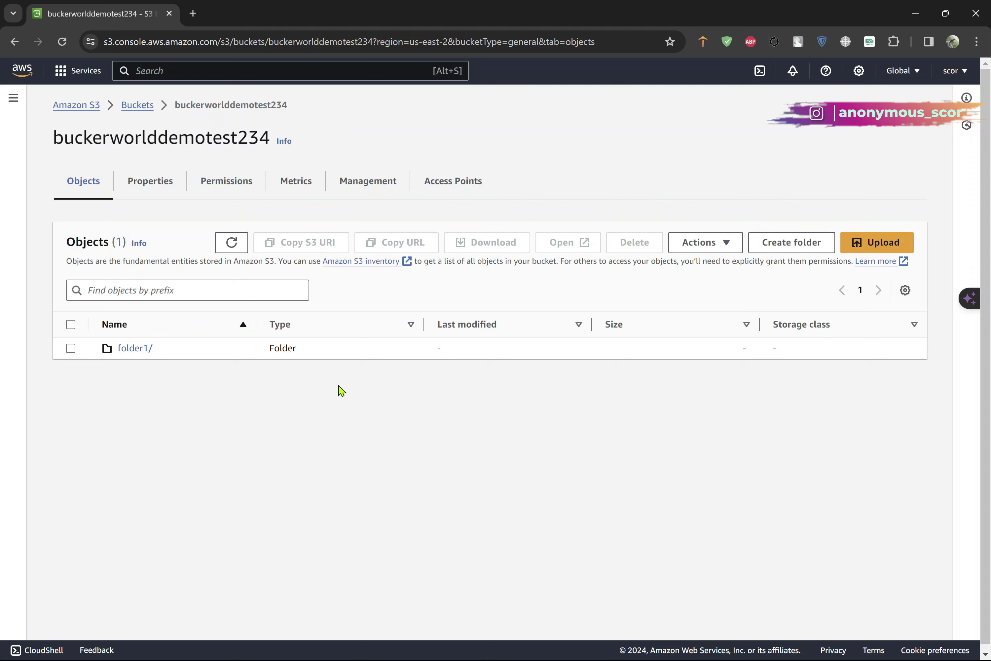
left_click(127, 354)
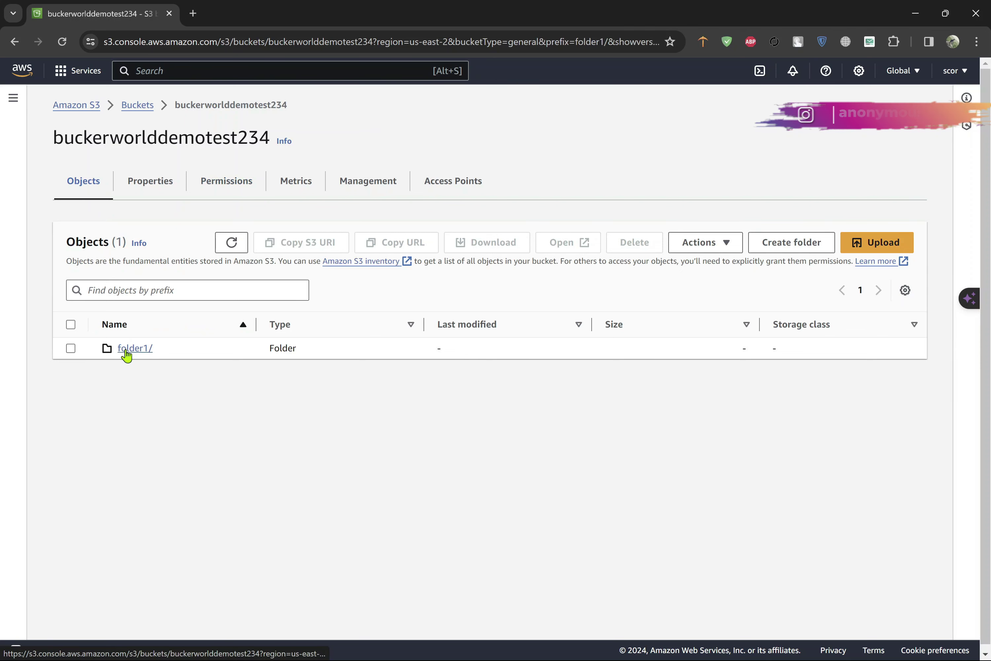
left_click(158, 360)
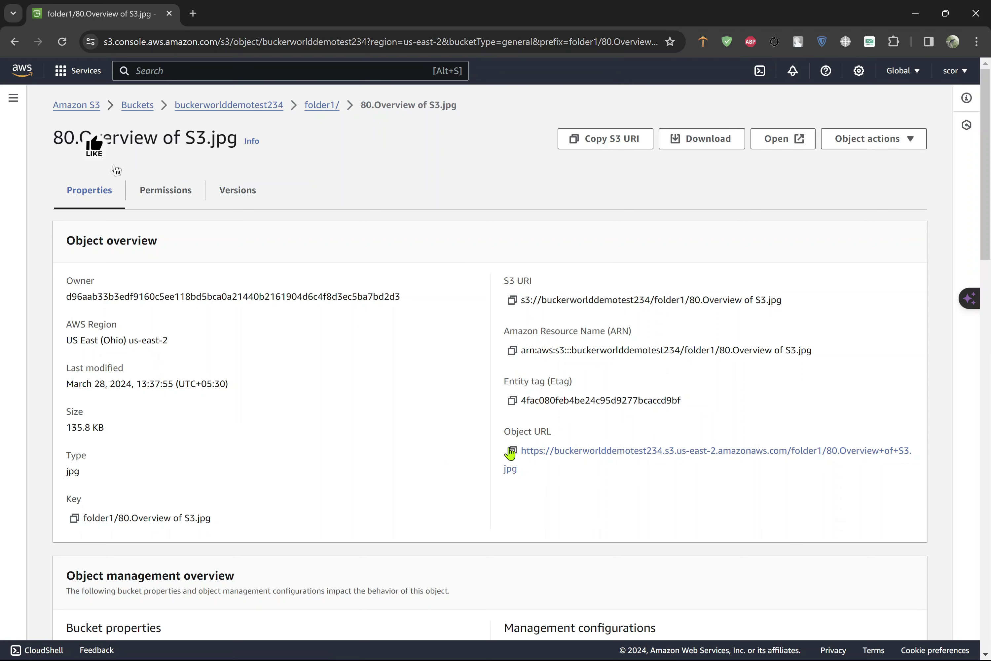
left_click(511, 450)
left_click(193, 13)
key("ctrl+v")
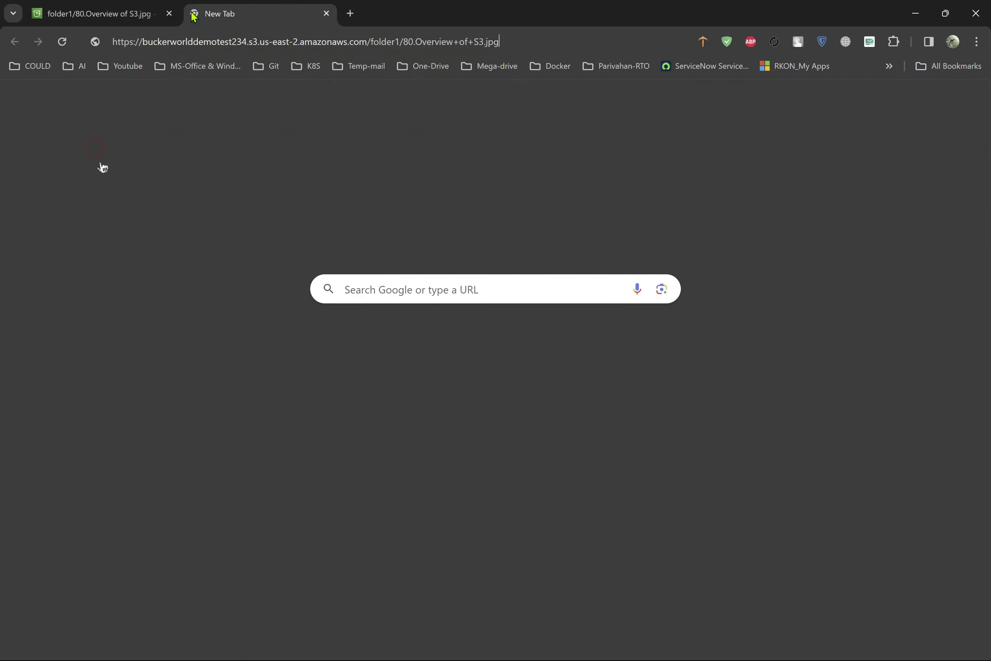
key("Return")
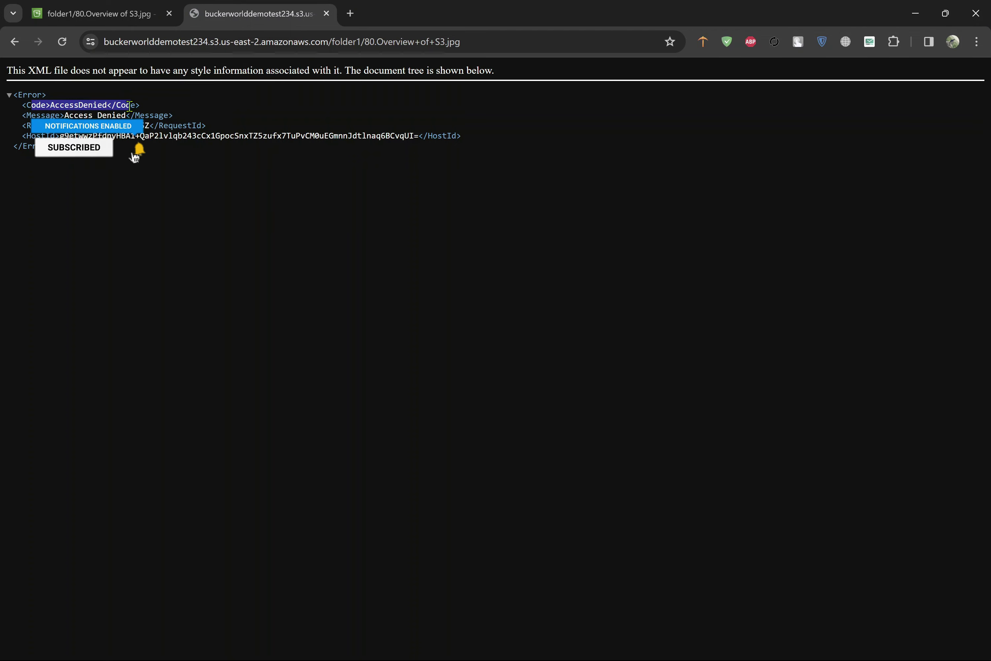
left_click(326, 13)
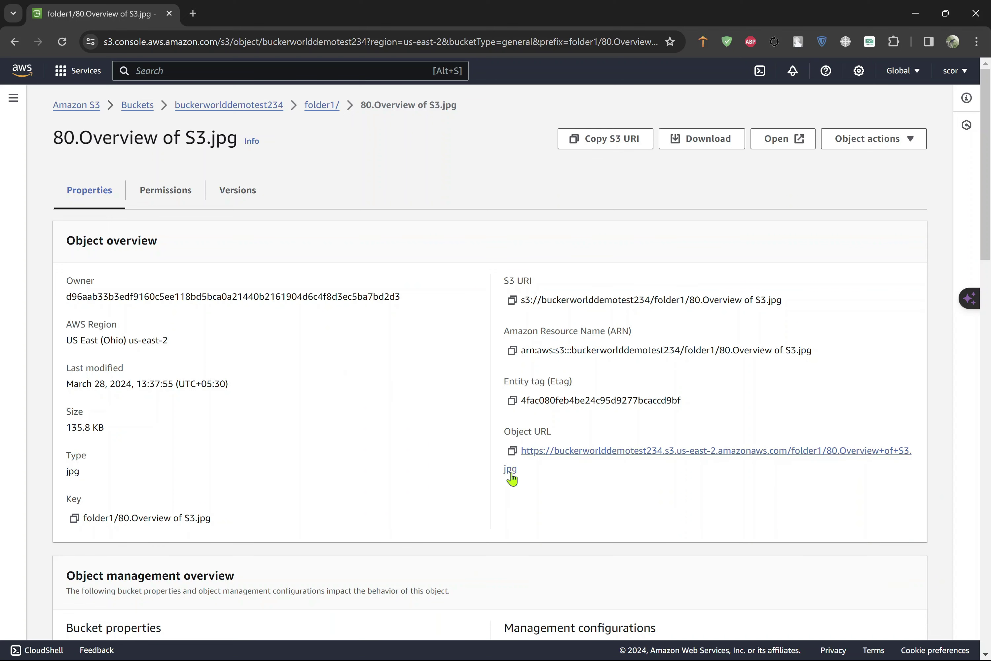
Step: Load the copied object URL once more in a new browser tab
left_click(195, 11)
key("ctrl+v")
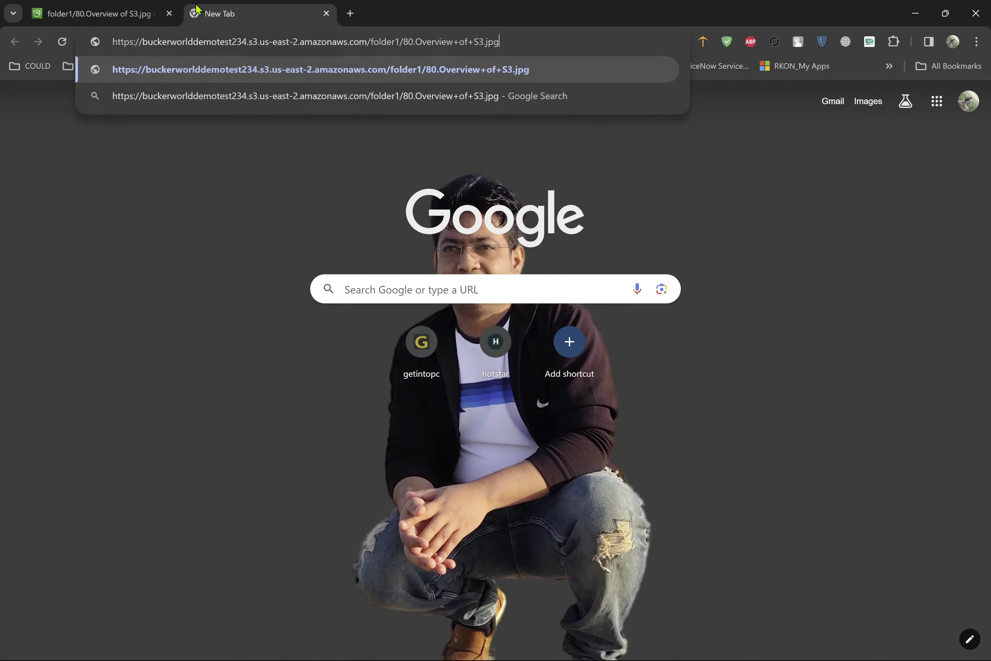
key("Return")
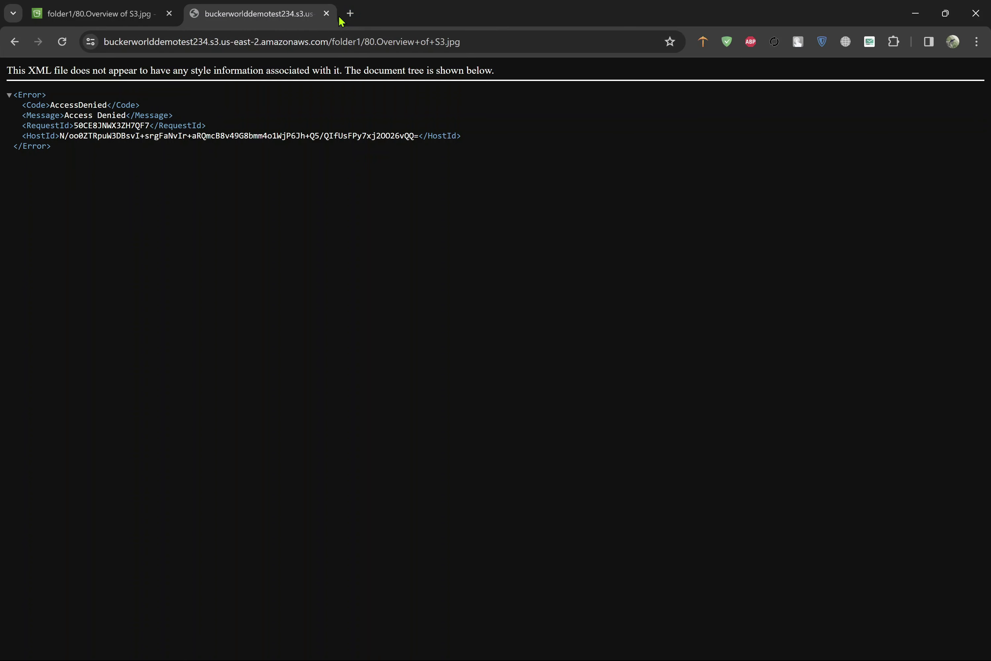
Step: Search the web in another browser tab for "get post put delete in api"
left_click(350, 13)
type("G")
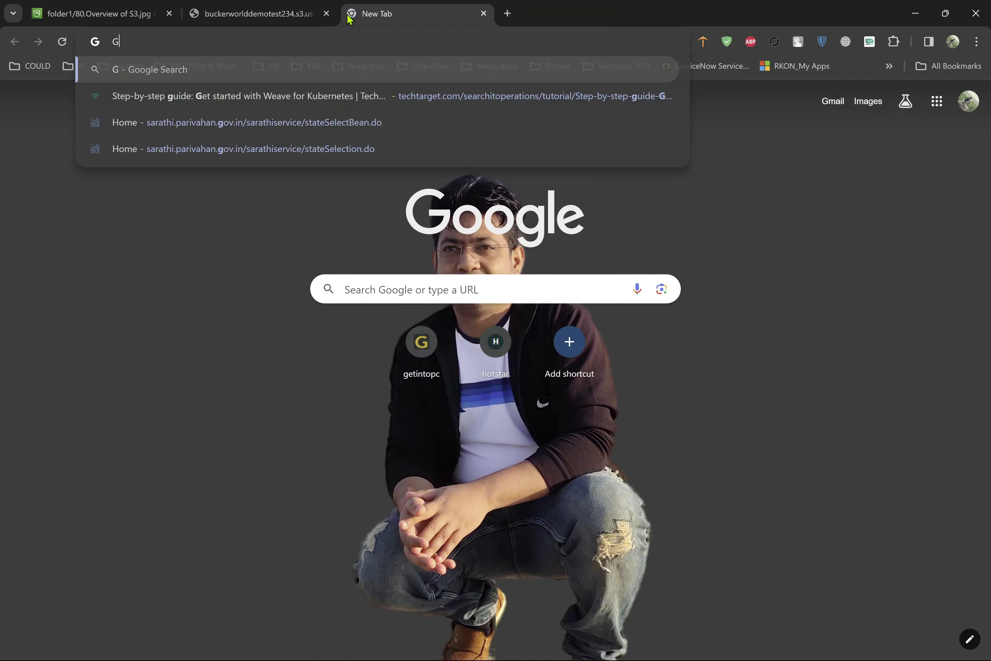
type("ET, POST")
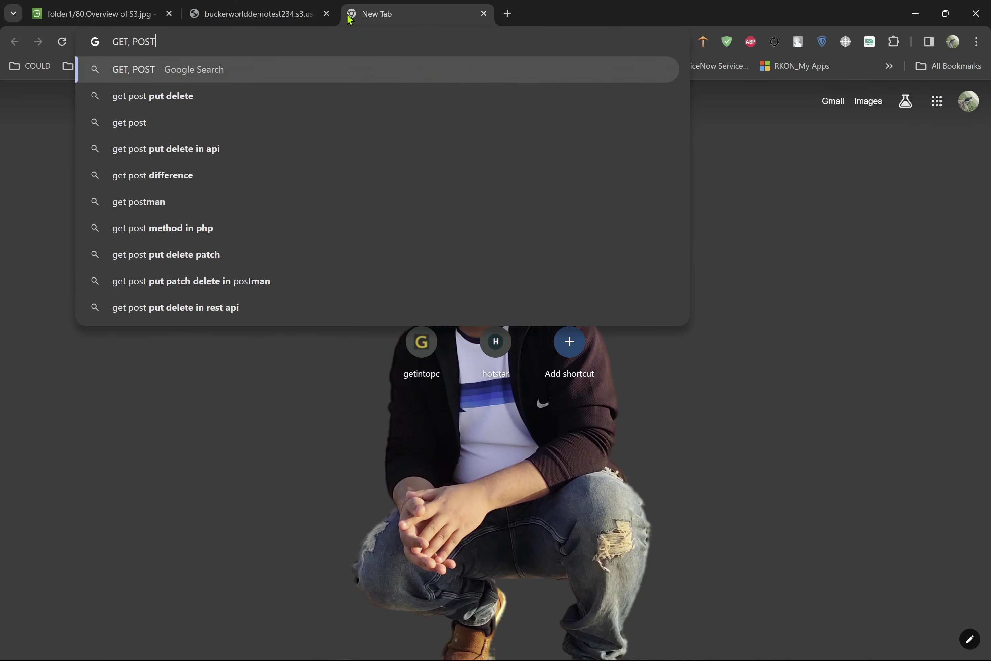
key("Down")
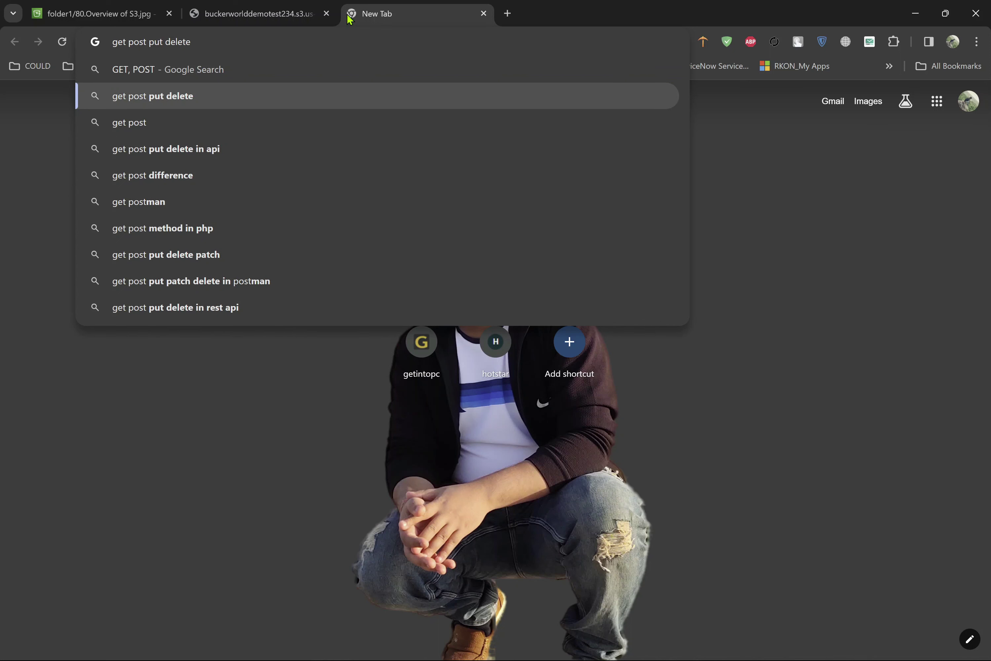
key("Down")
key("Down")
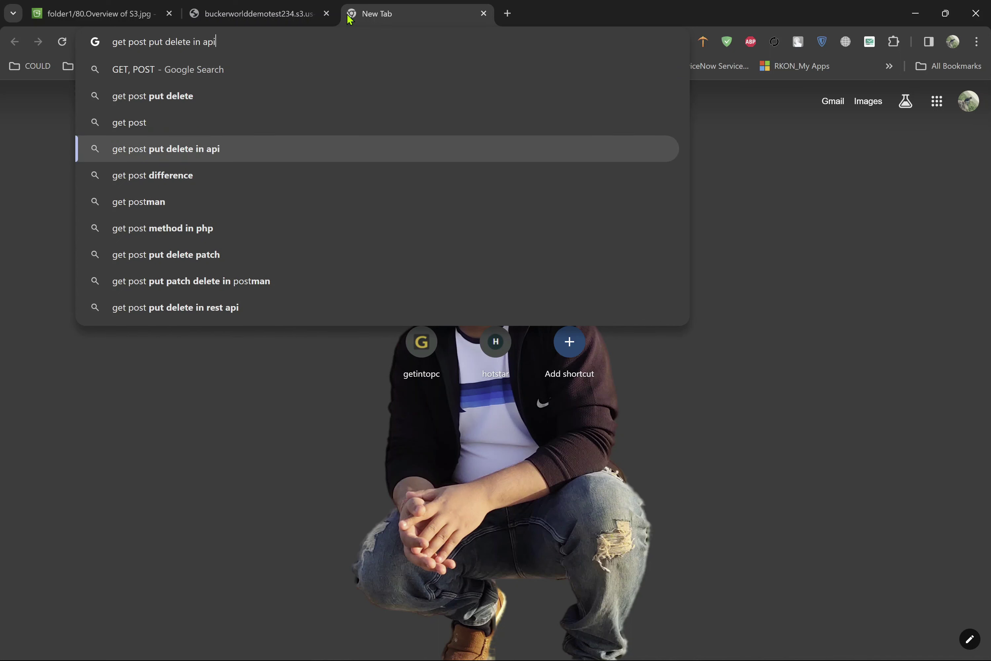
key("Return")
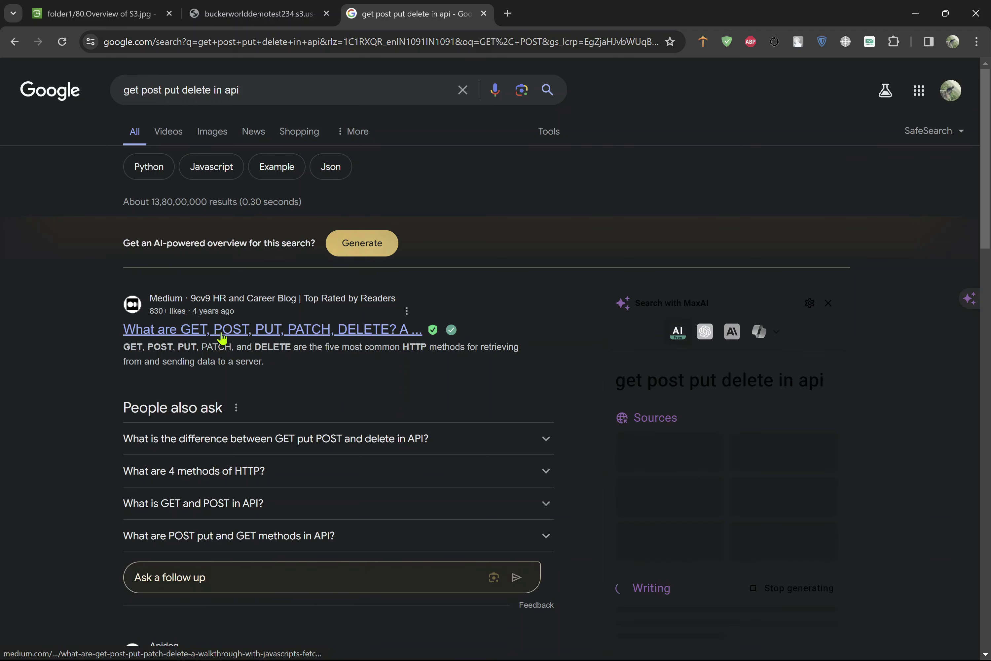
Step: Read the Medium article from the search results on the GET, POST, PUT and PATCH methods, then close it
left_click(241, 336)
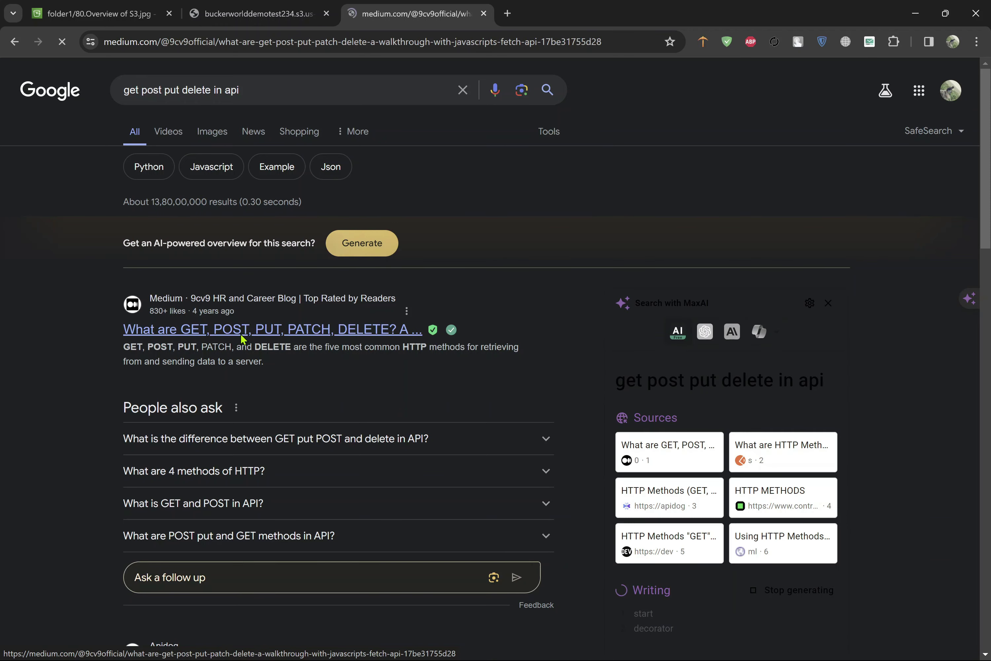
scroll(242, 339, "down", 15)
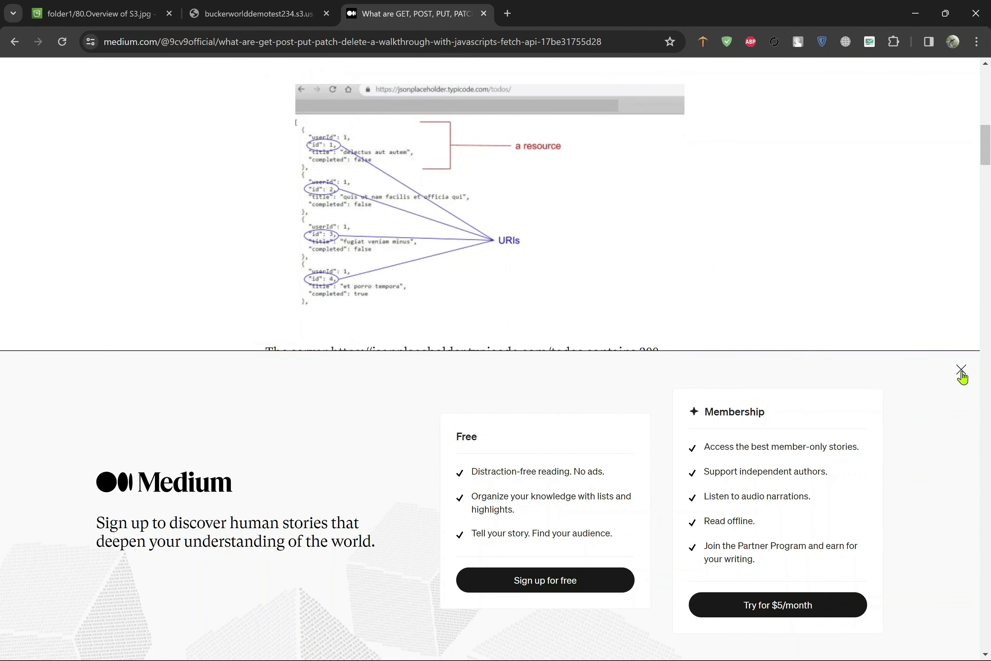
left_click(961, 371)
scroll(331, 451, "down", 5)
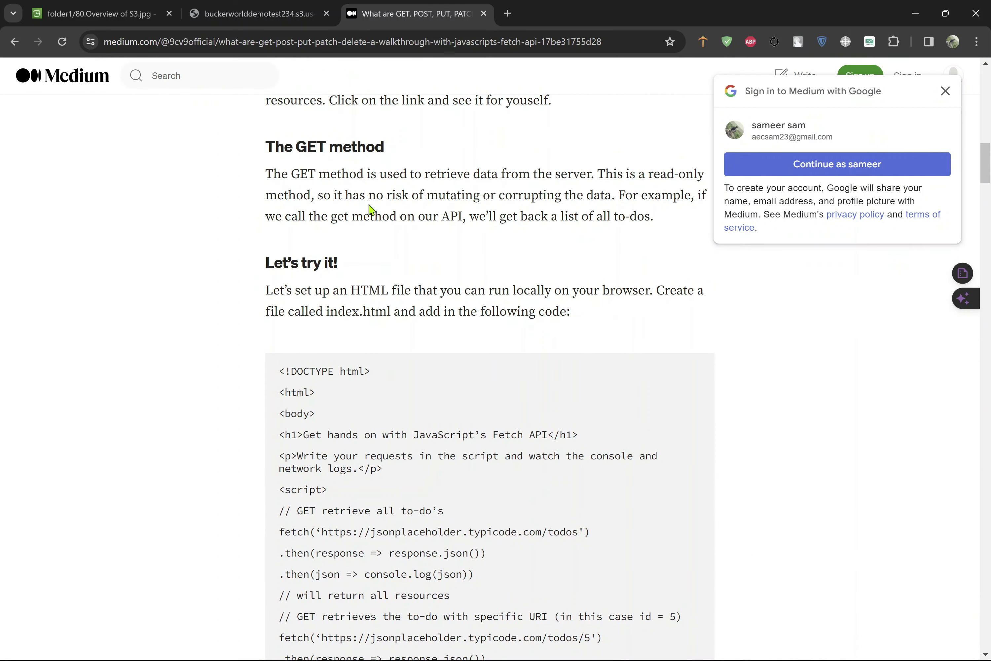
scroll(369, 204, "down", 12)
scroll(369, 204, "down", 15)
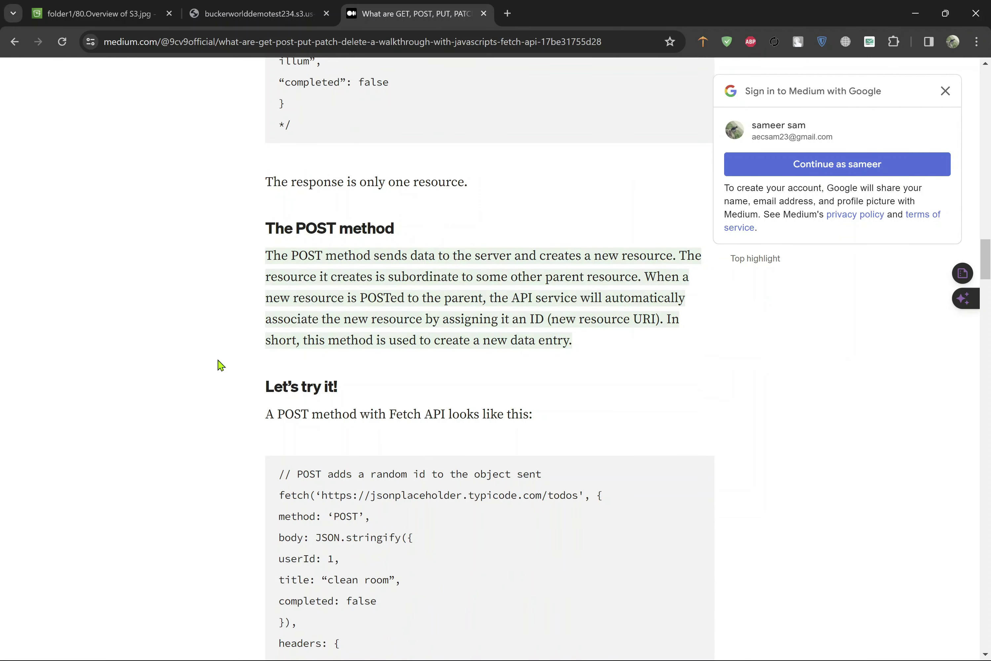
scroll(221, 366, "down", 12)
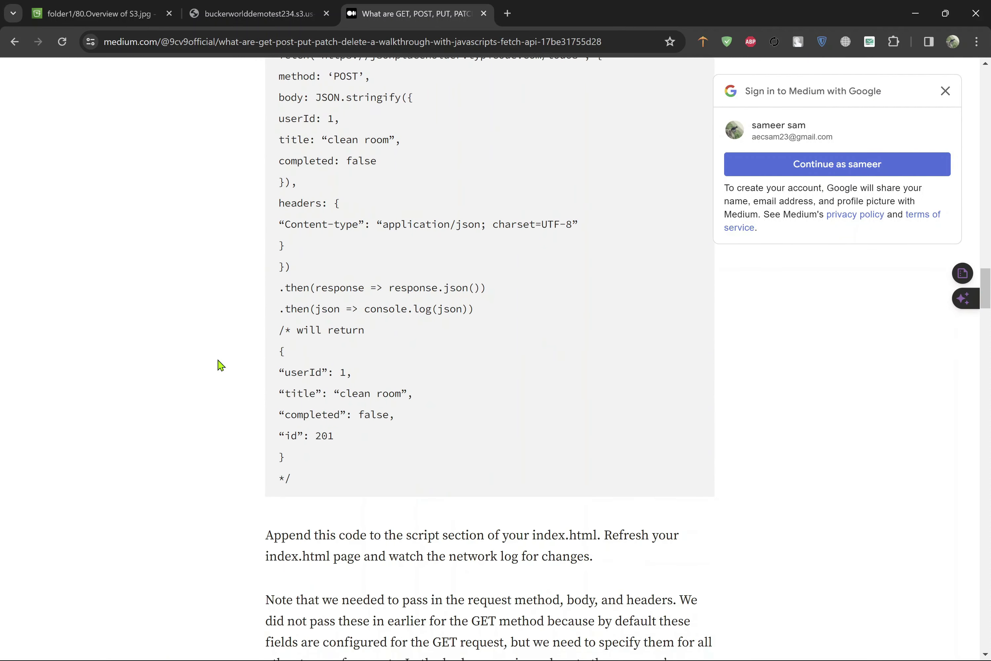
scroll(220, 366, "down", 8)
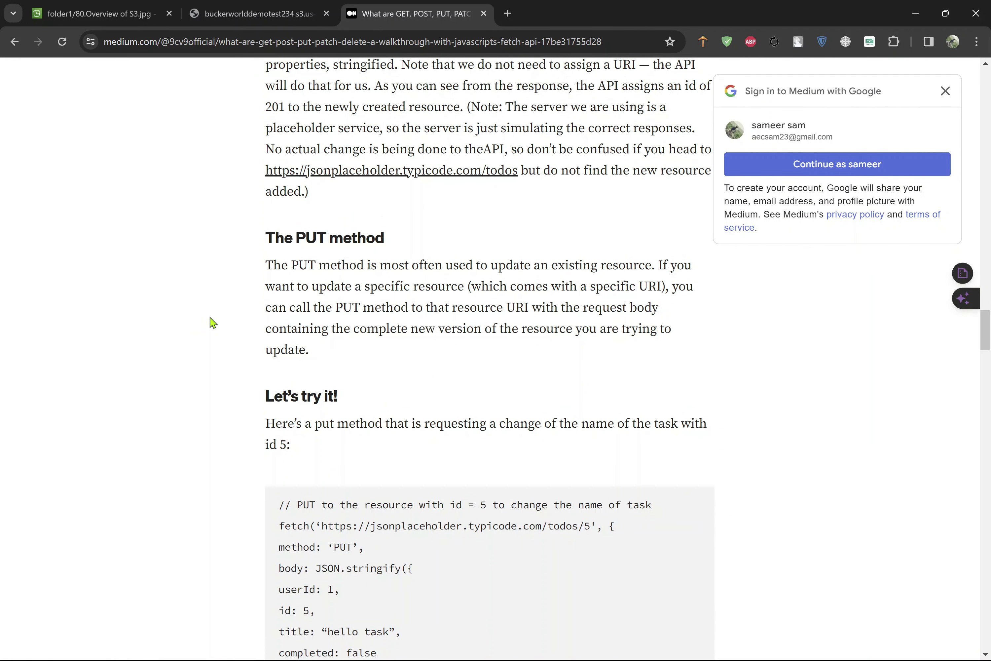
scroll(213, 323, "down", 20)
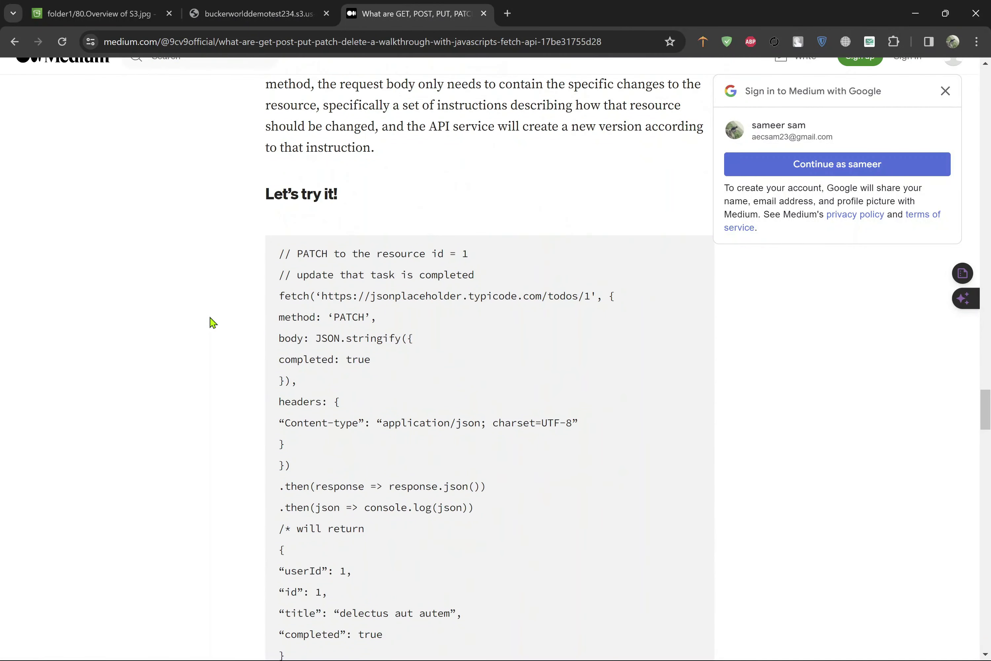
scroll(212, 323, "up", 5)
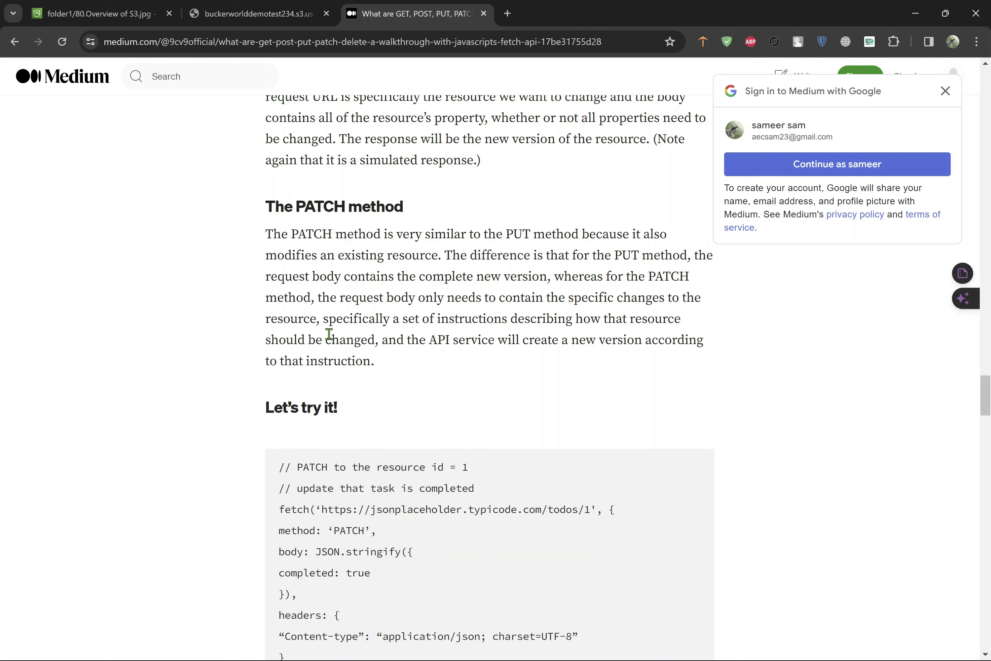
scroll(394, 335, "down", 4)
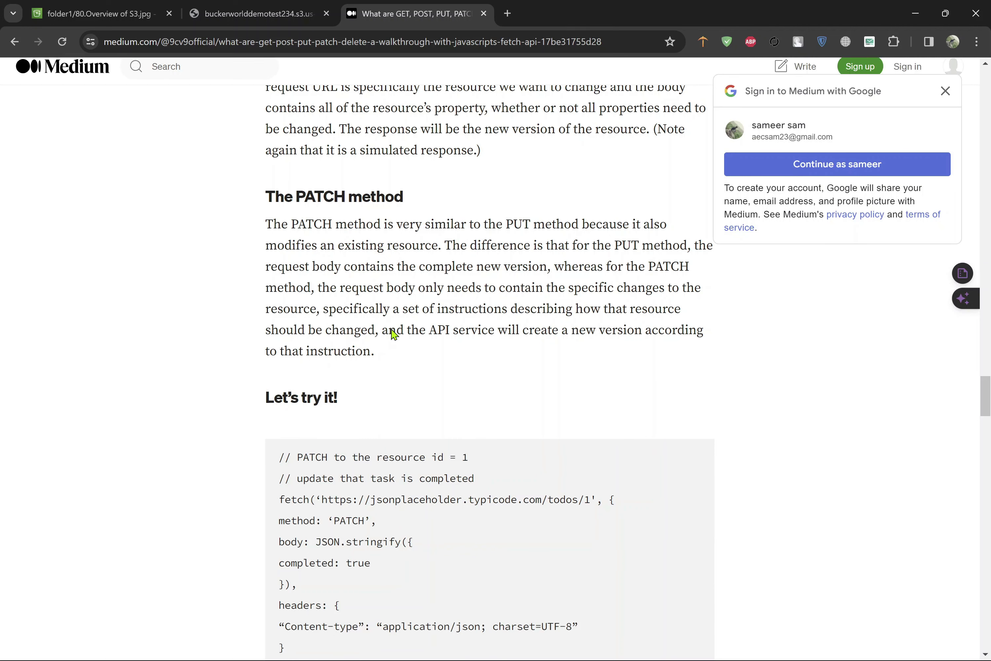
left_click(483, 13)
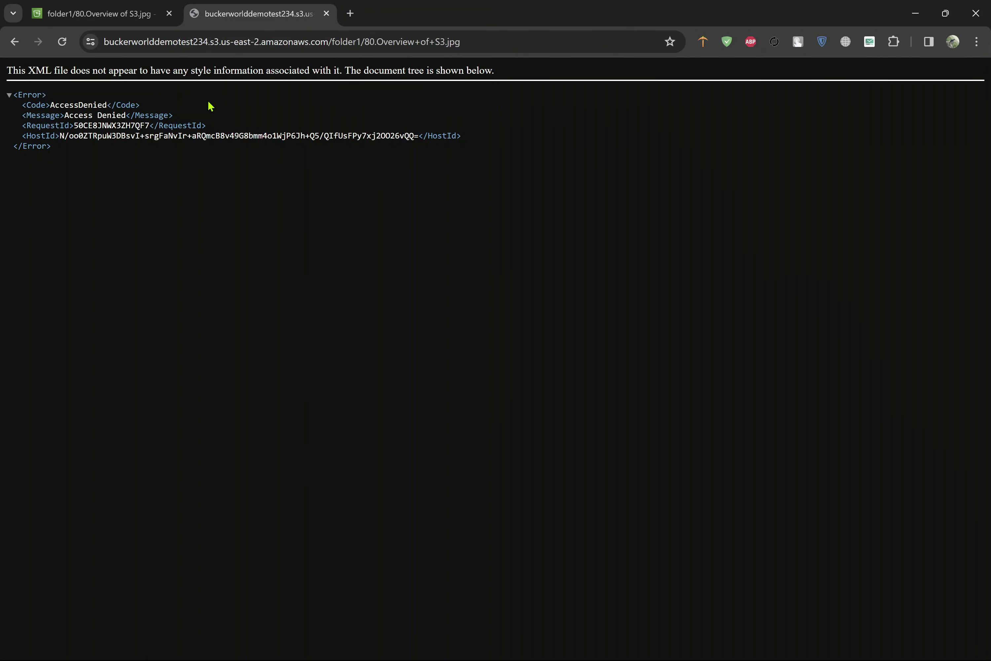
Step: Highlight the file name 80.Overview+of+S3.jpg in the full object URL of the access-denied page
left_click(478, 42)
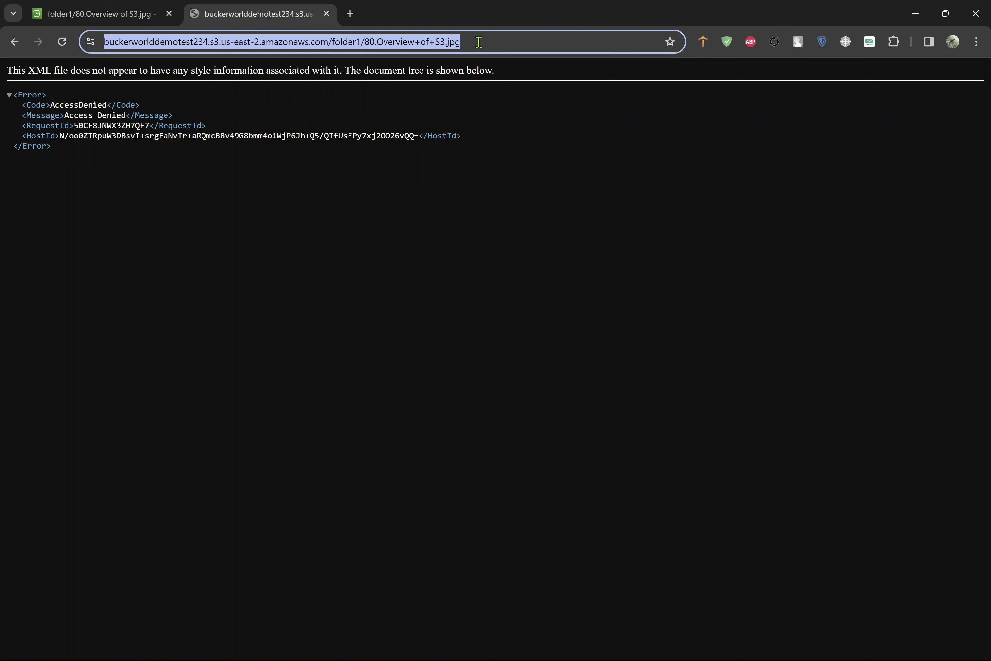
left_click(479, 42)
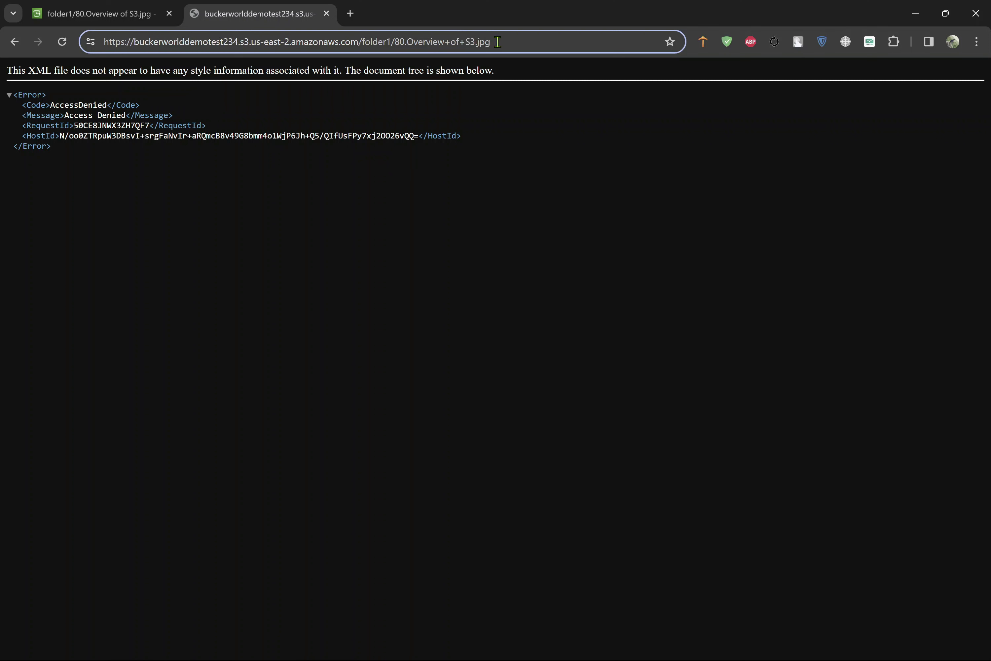
left_click_drag(491, 41, 397, 41)
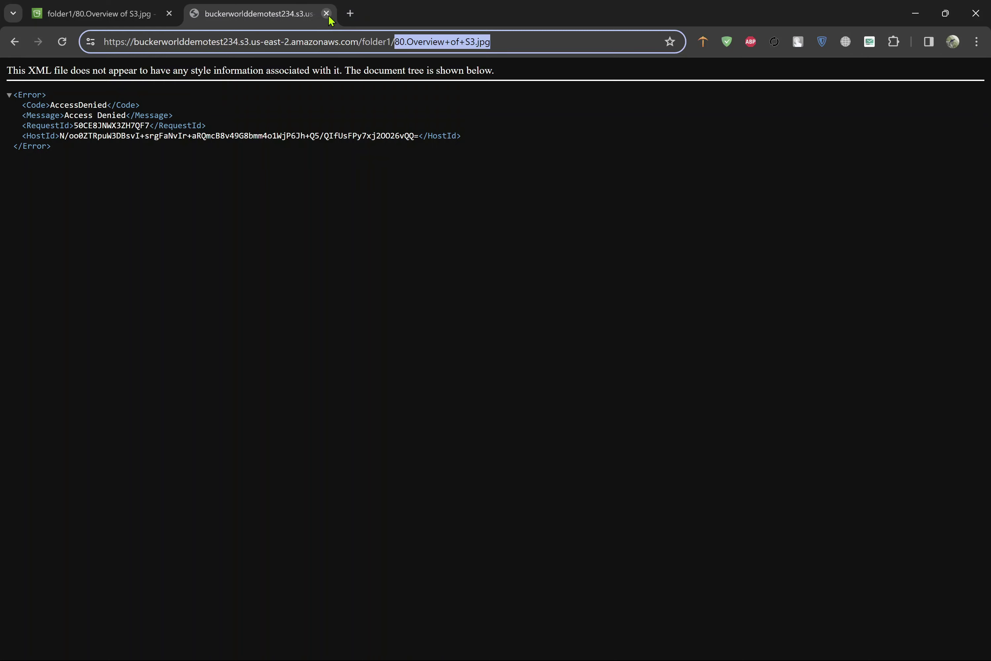
Step: Return to the S3 console and open the permissions of the bucket buckerworlddemotest234
left_click(122, 17)
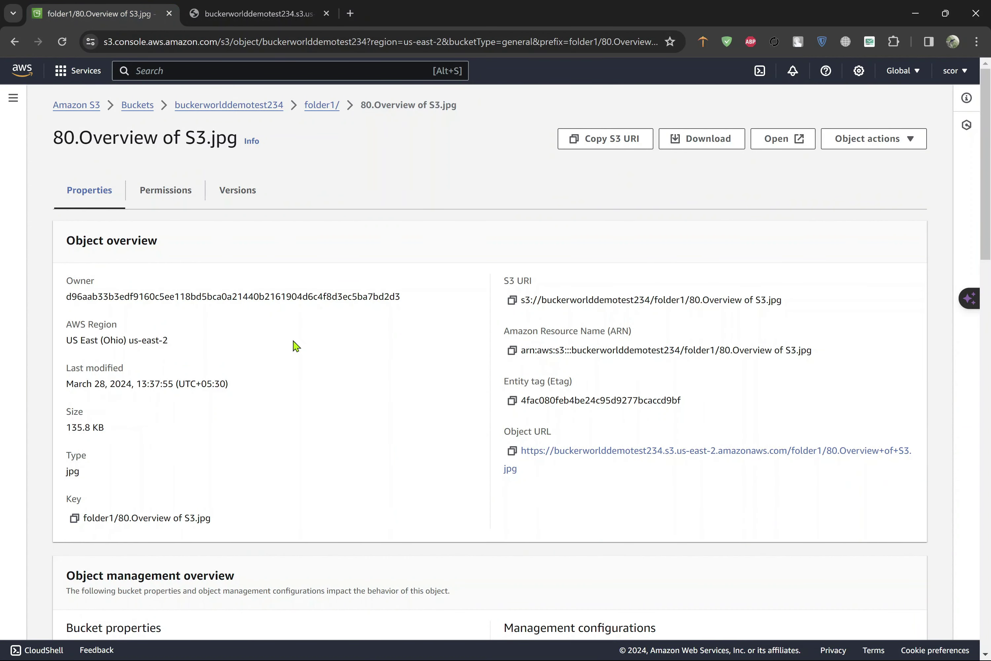
left_click(231, 110)
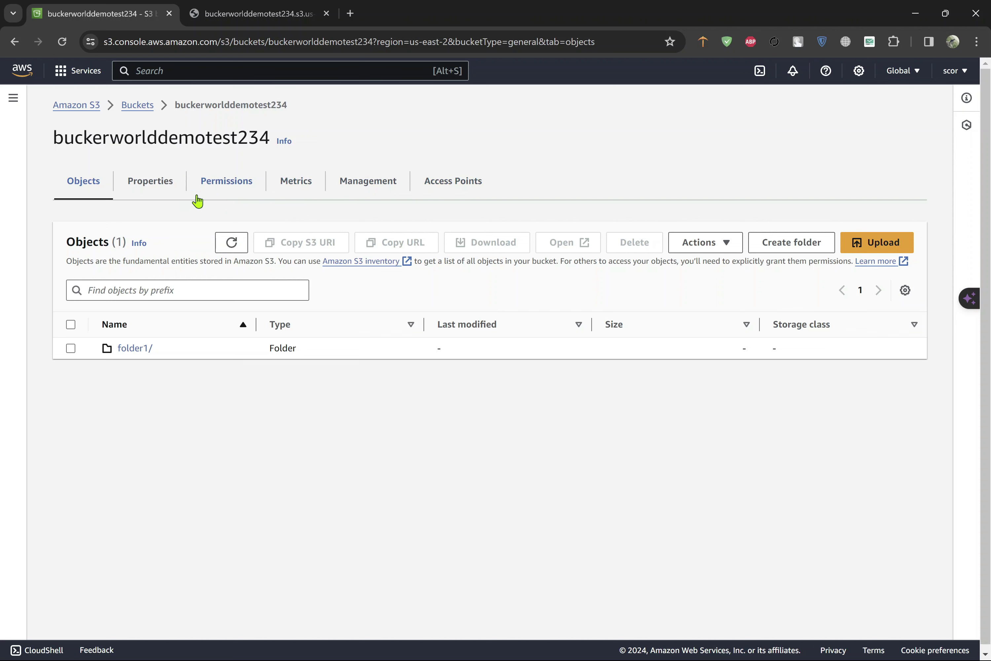
left_click(235, 183)
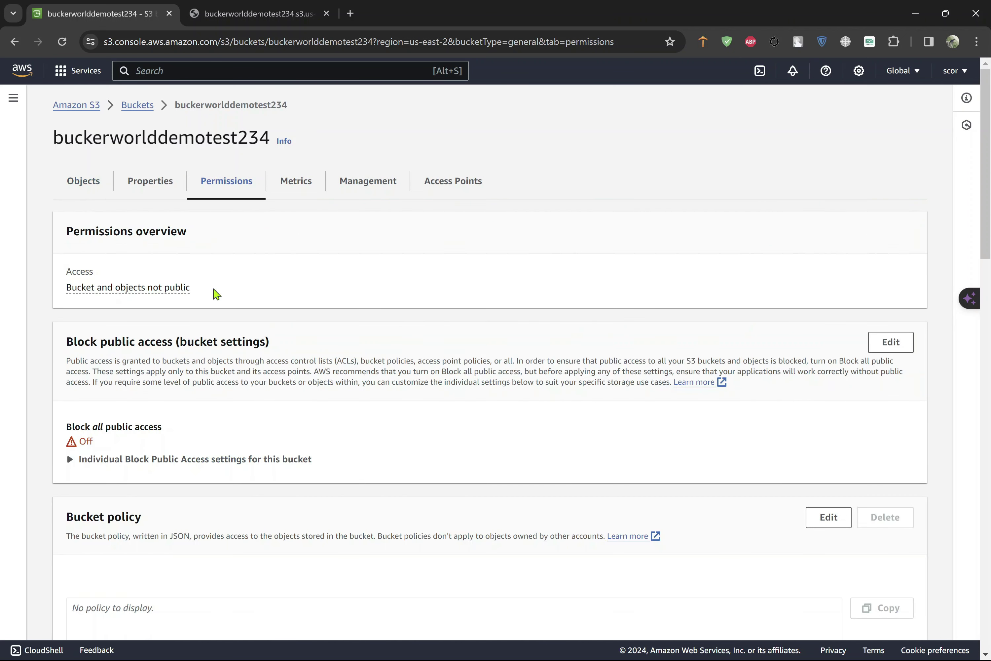
scroll(208, 398, "down", 1)
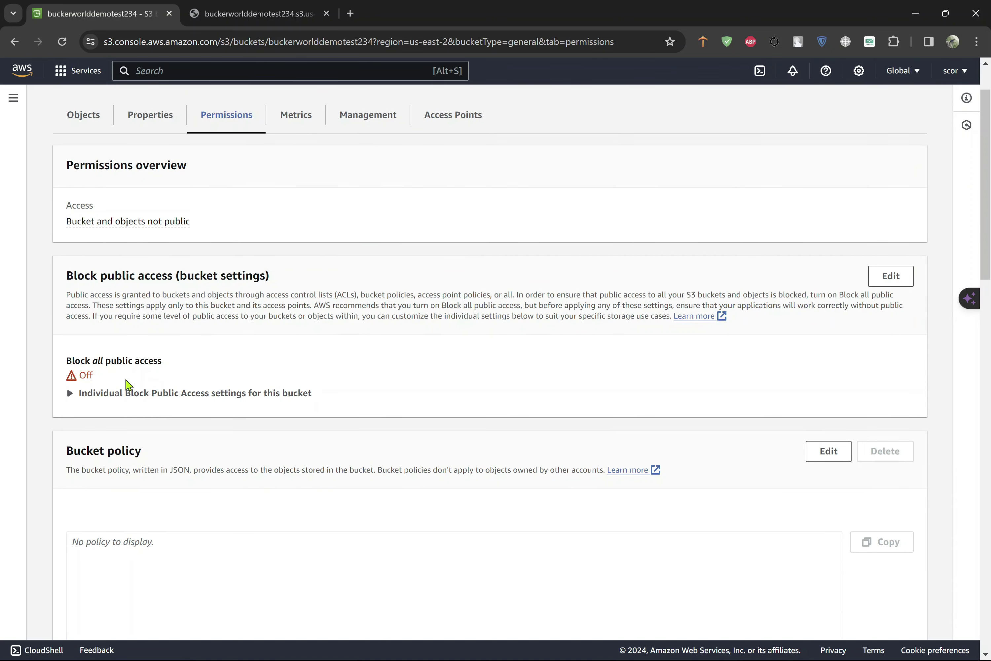
Step: Open the bucket policy of buckerworlddemotest234 for editing and look over the policy editor
scroll(128, 385, "down", 1)
scroll(128, 385, "down", 3)
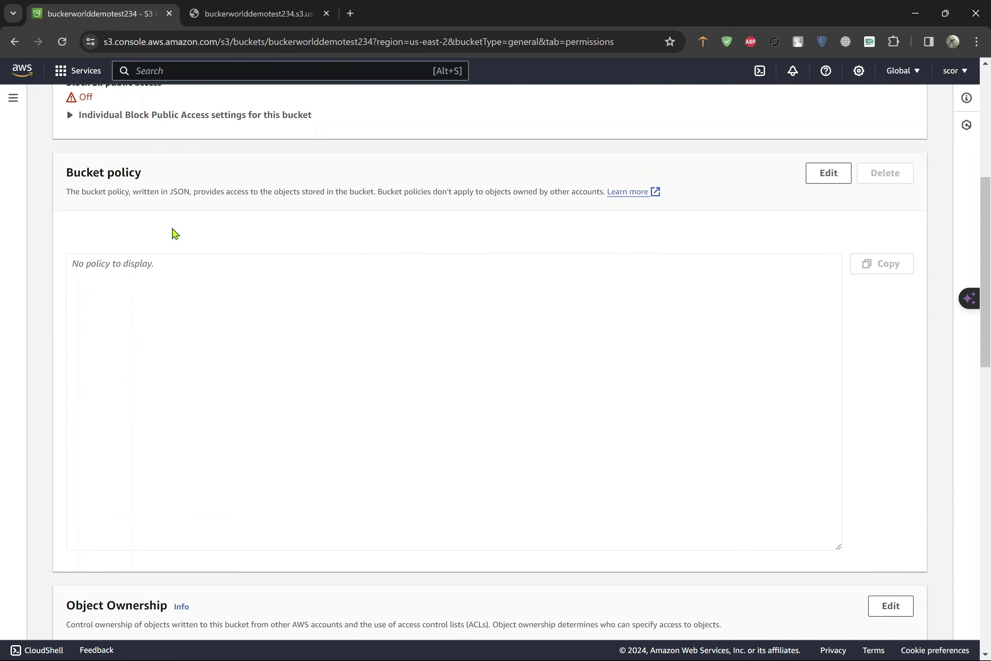
left_click_drag(148, 181, 64, 181)
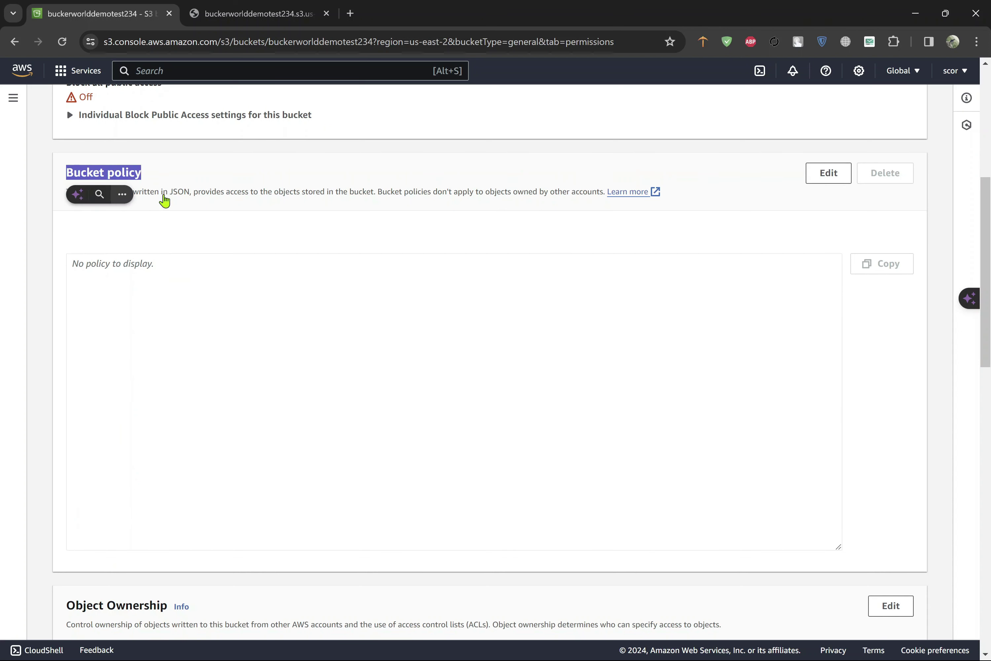
left_click(547, 357)
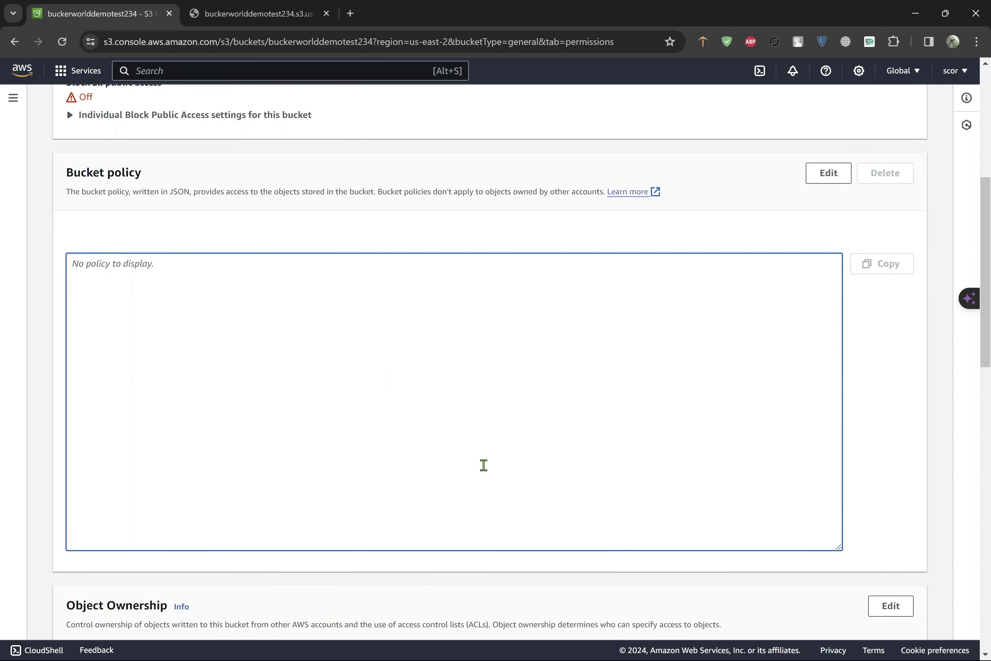
left_click(818, 178)
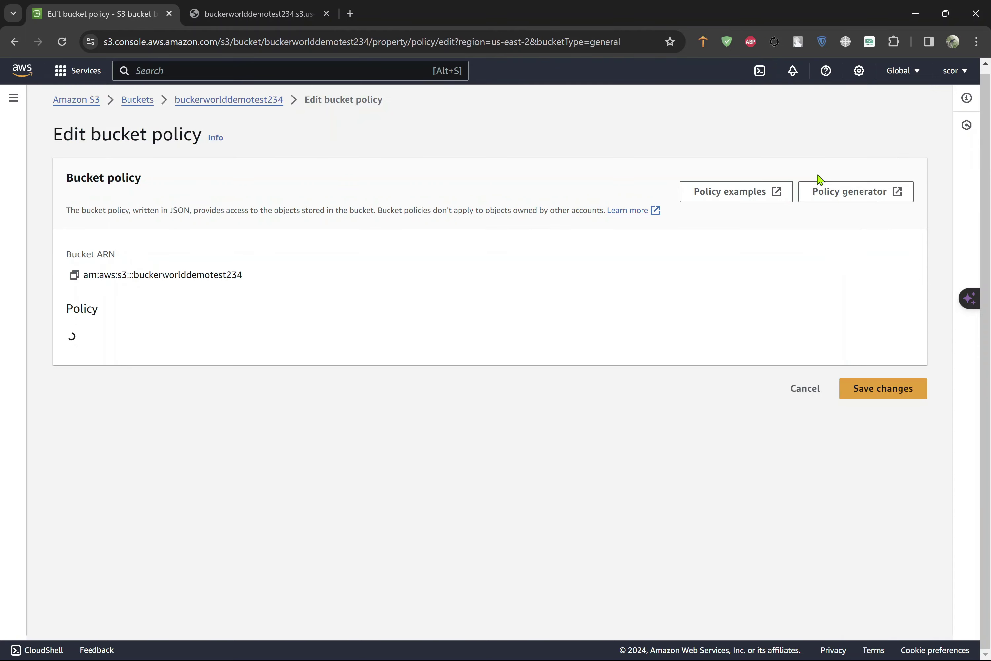
scroll(430, 335, "down", 4)
scroll(430, 335, "up", 4)
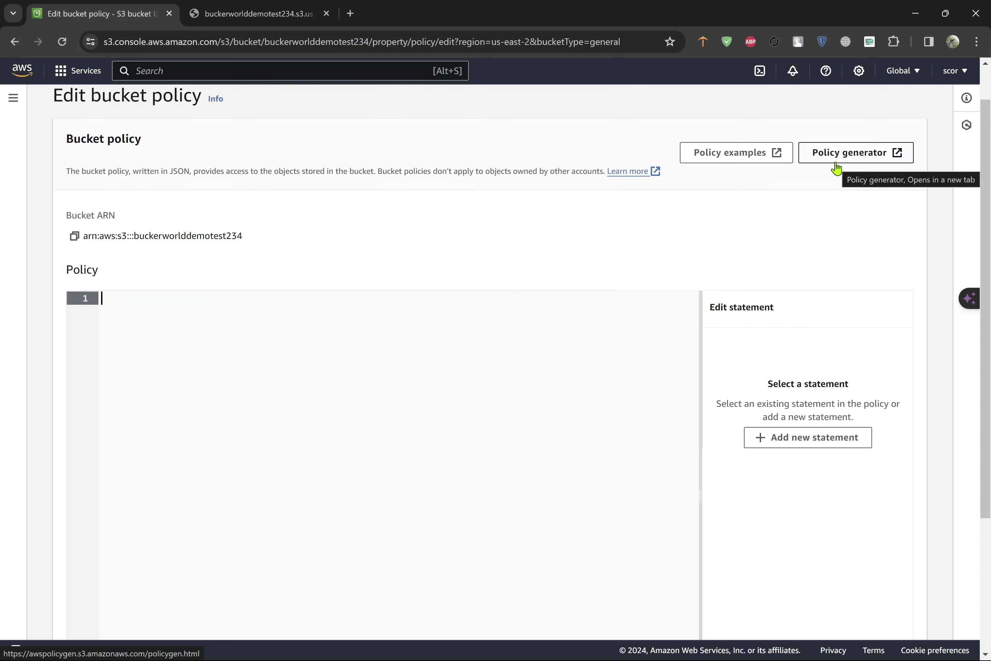
Step: Open the AWS Policy Generator from the bucket policy editor and set the policy type to S3 Bucket Policy
left_click(852, 154)
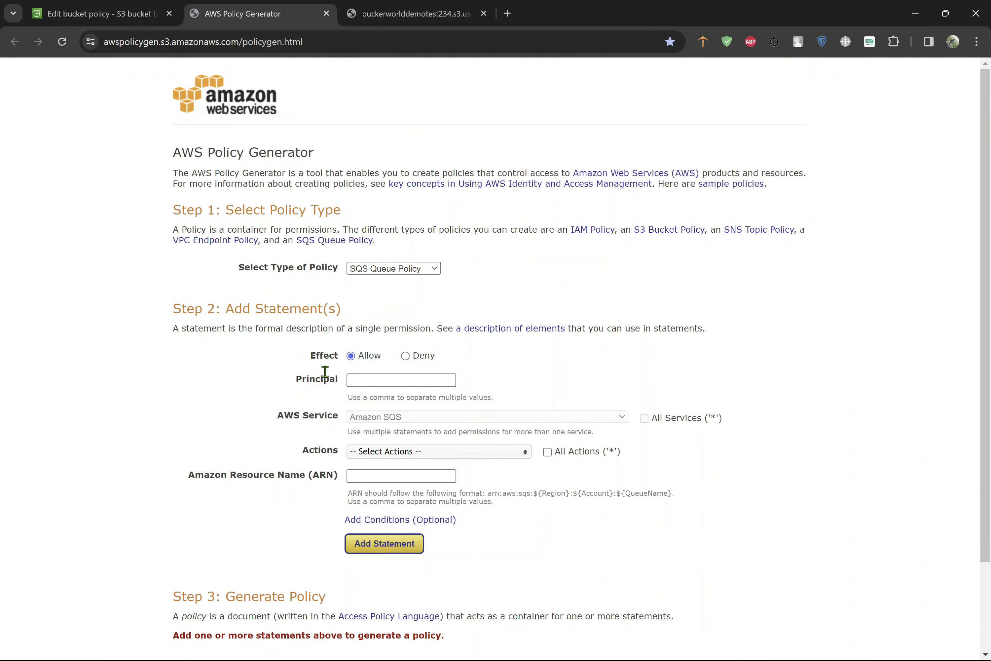
left_click_drag(321, 153, 182, 153)
left_click(463, 283)
scroll(462, 283, "down", 2)
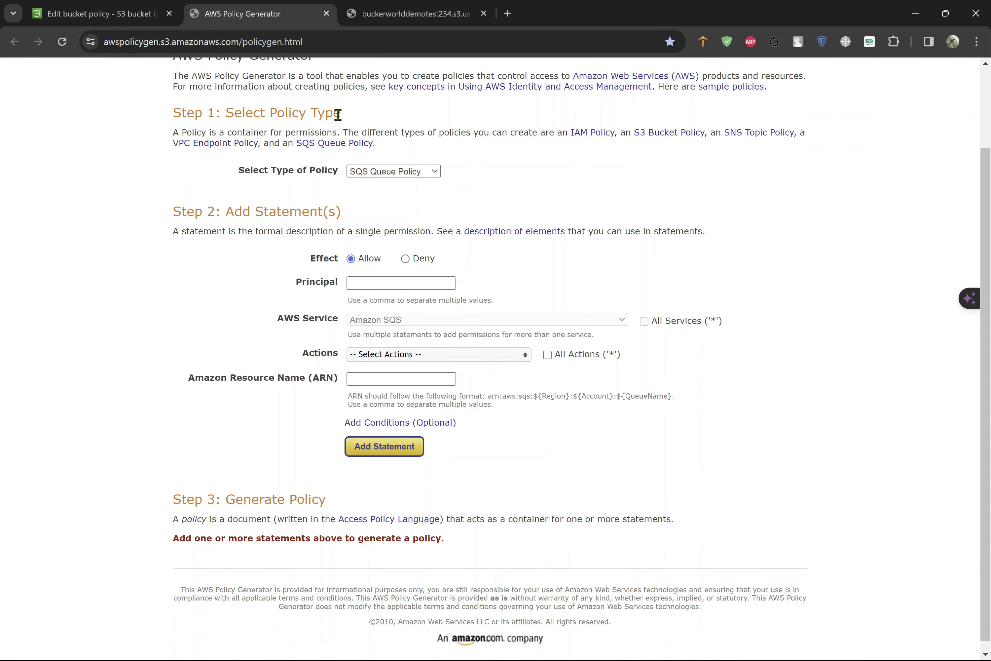
left_click_drag(338, 115, 225, 113)
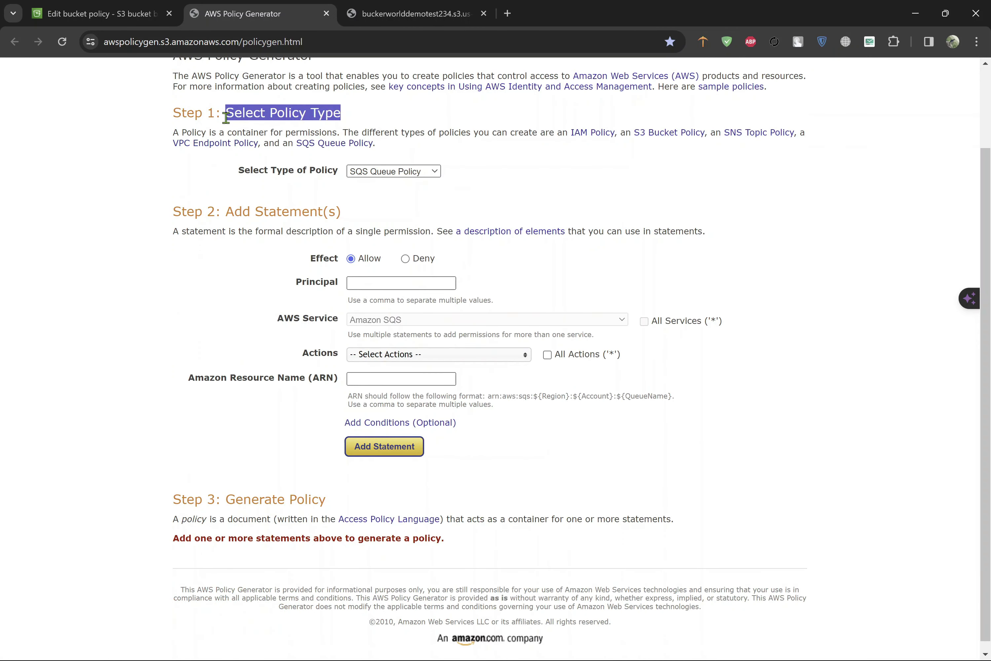
left_click(392, 173)
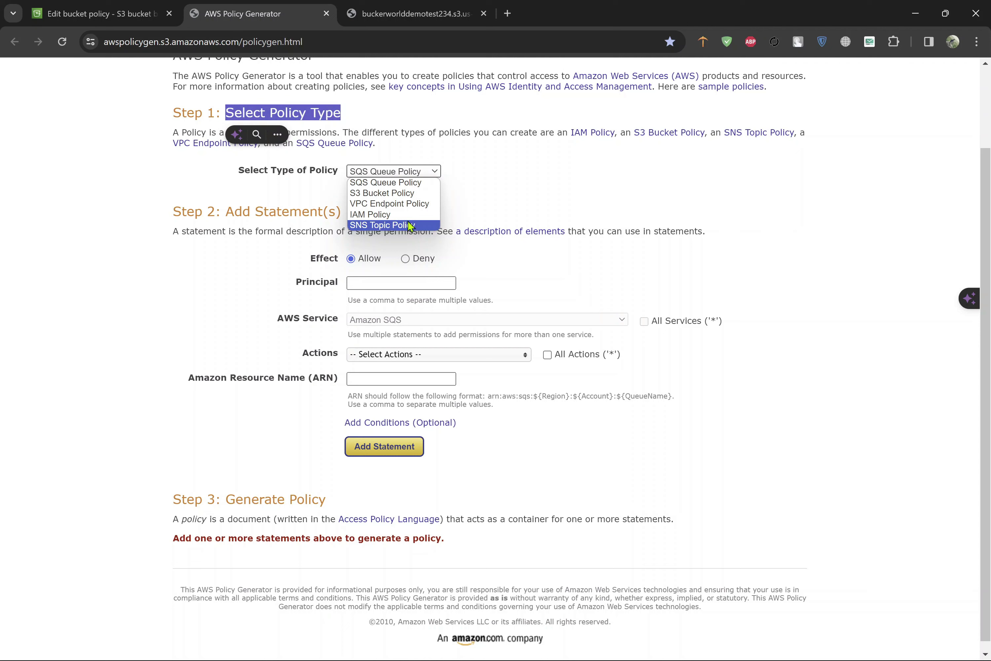
left_click(386, 194)
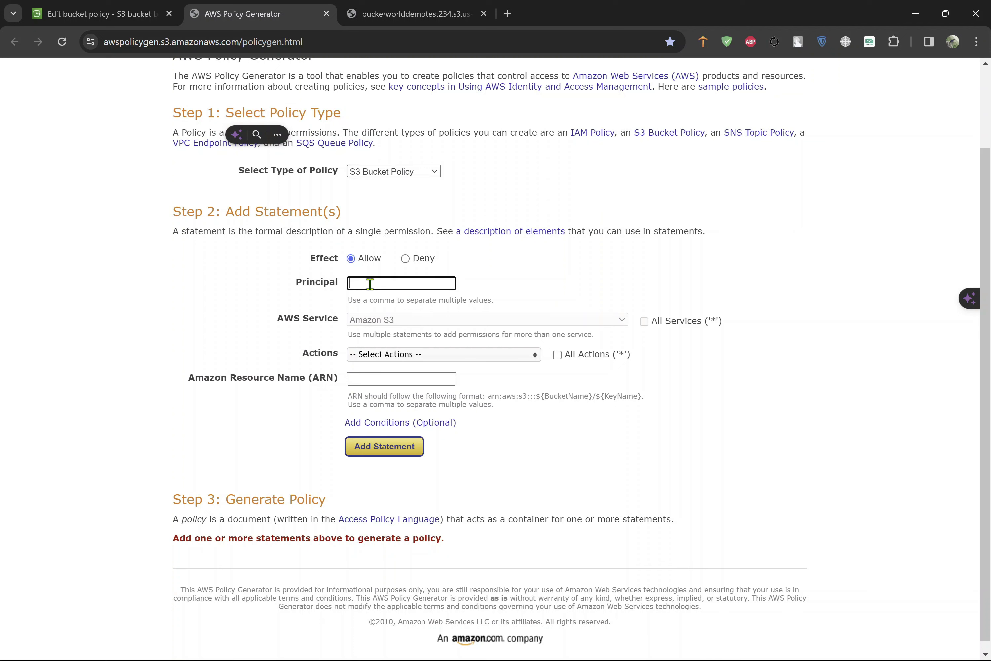
Step: Set the statement's Principal to * in the policy generator
left_click(369, 283)
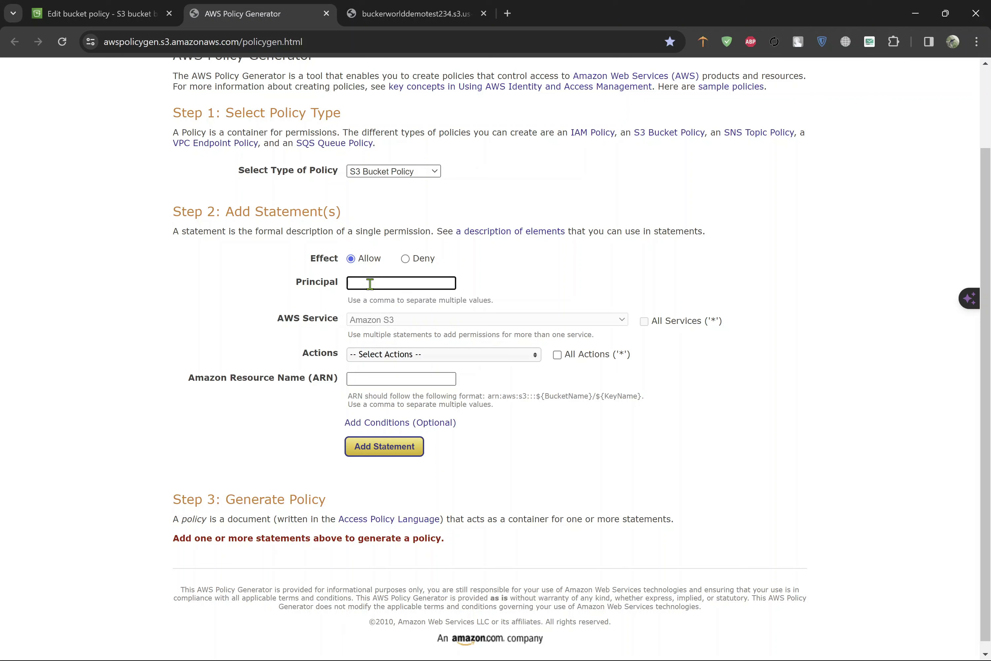
type("*")
key("Return")
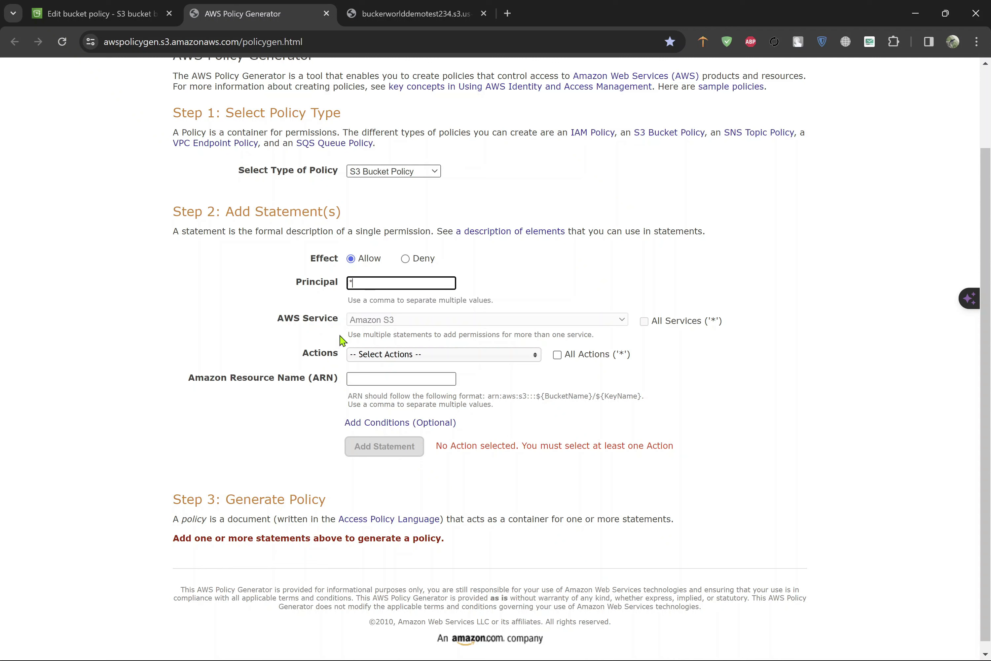
left_click(313, 343)
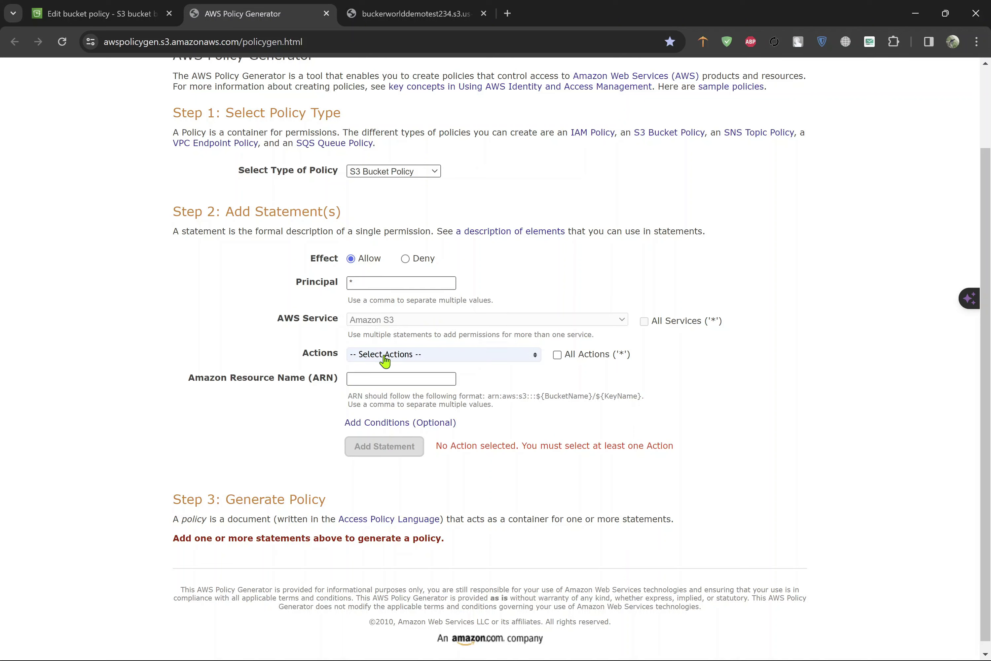
Step: Select GetObject as the statement's only action in the policy generator
left_click(435, 360)
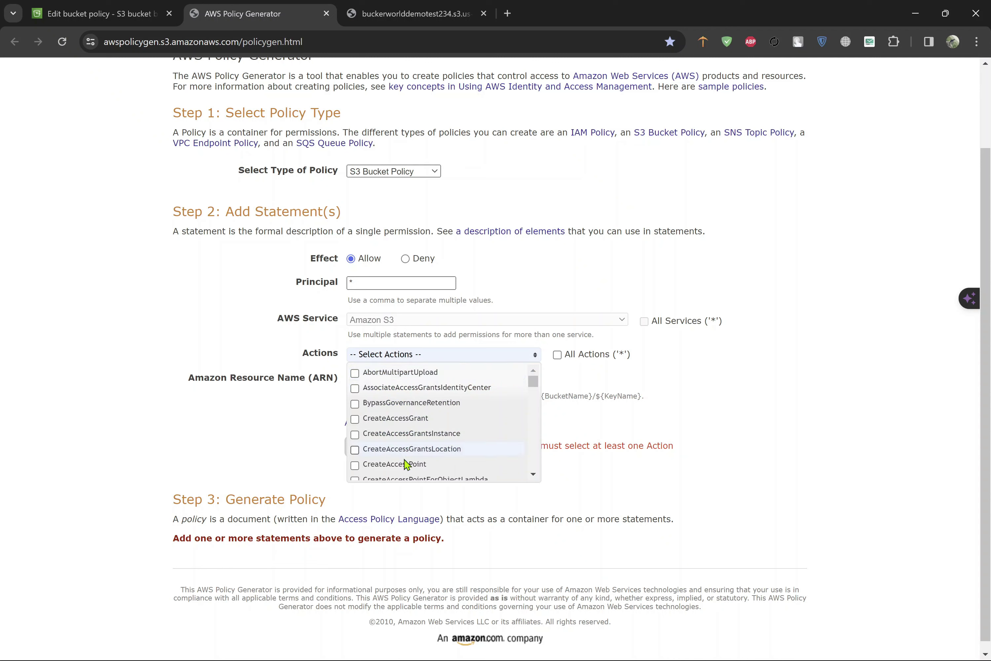
scroll(404, 463, "down", 1)
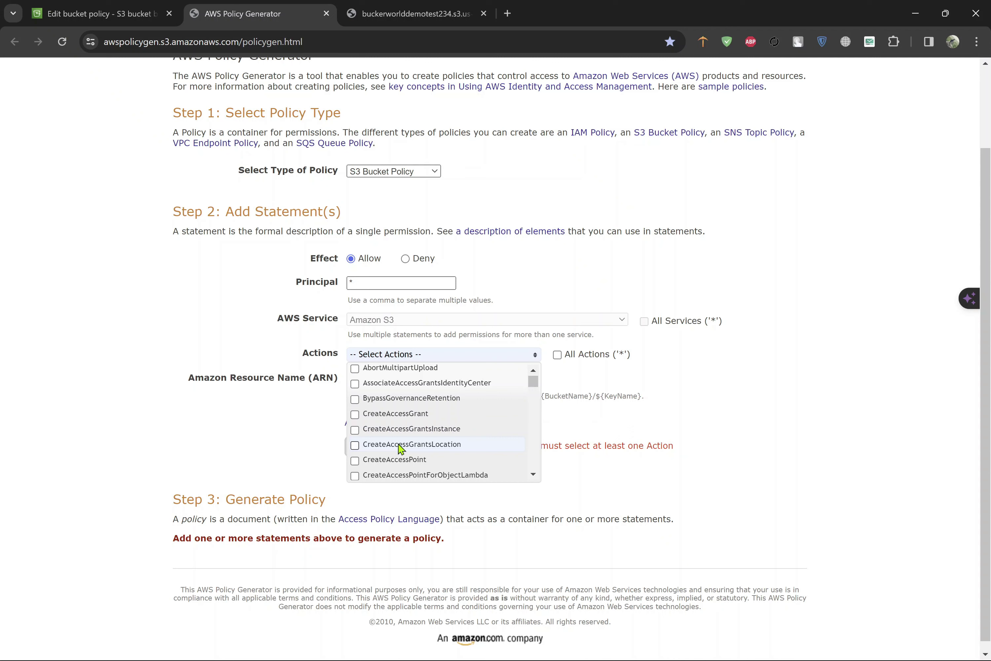
scroll(401, 447, "down", 10)
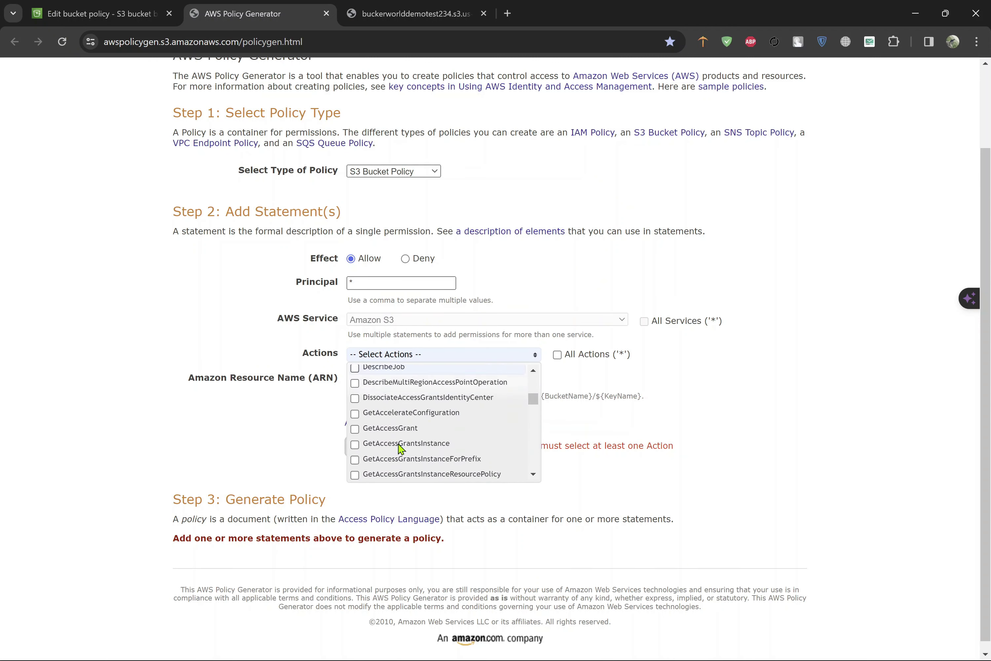
scroll(401, 448, "down", 3)
scroll(401, 448, "down", 5)
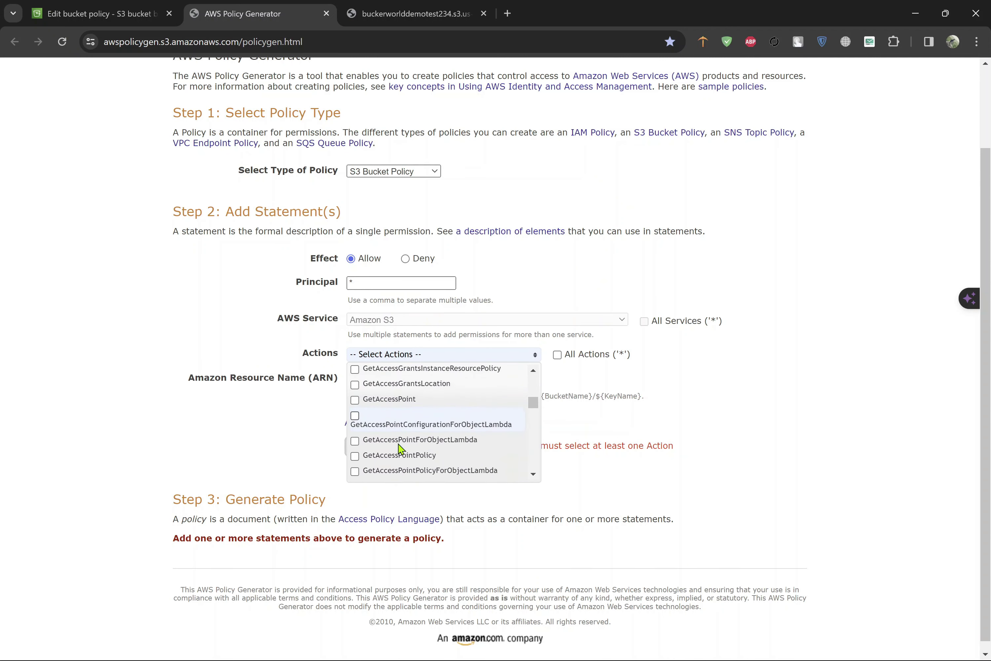
scroll(400, 447, "down", 5)
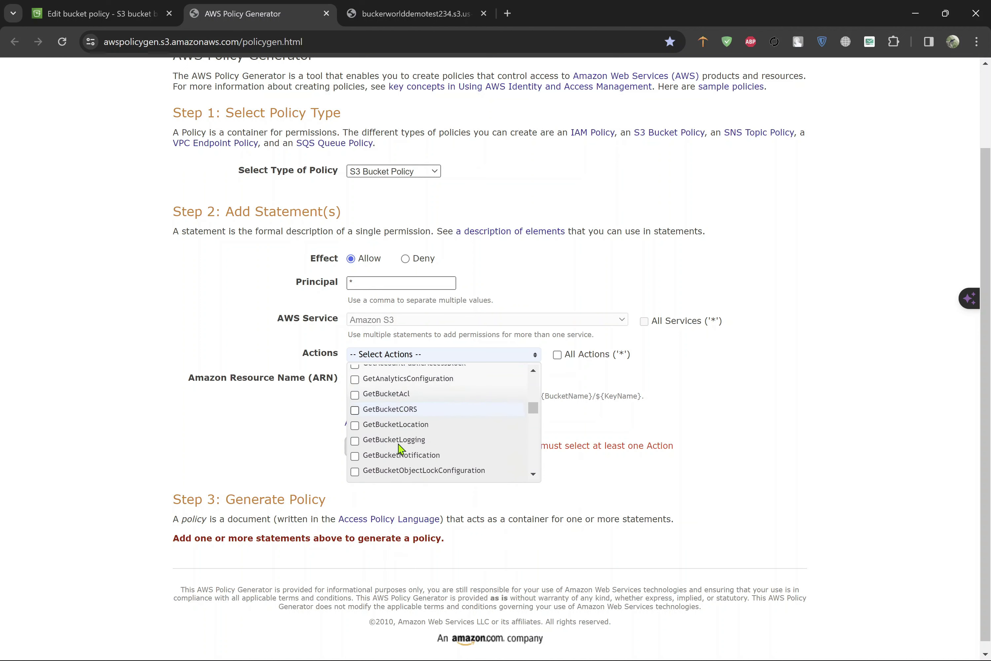
scroll(400, 448, "down", 5)
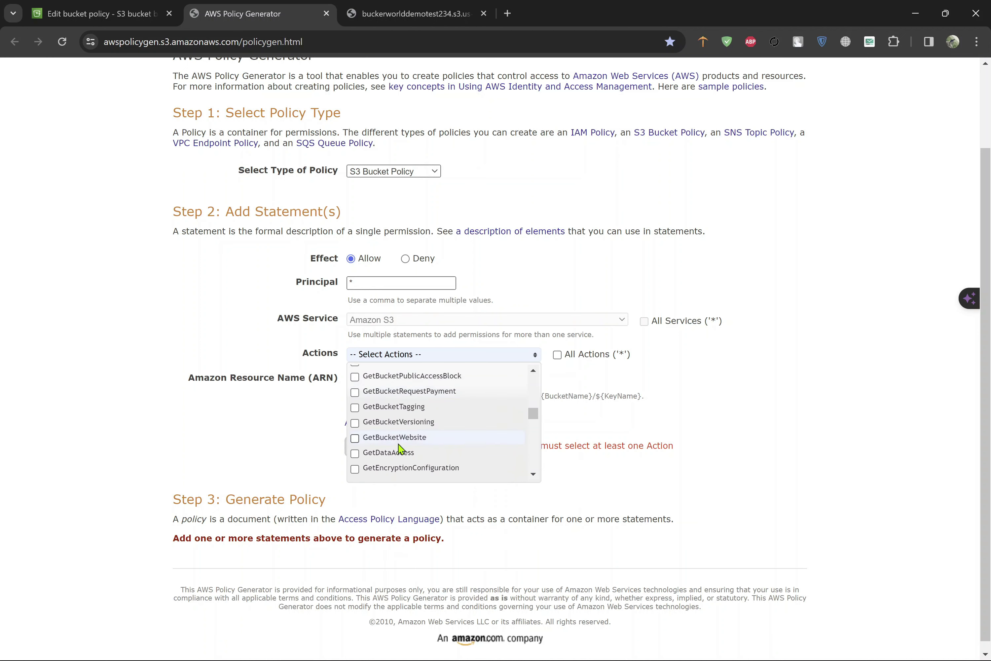
scroll(401, 447, "down", 1)
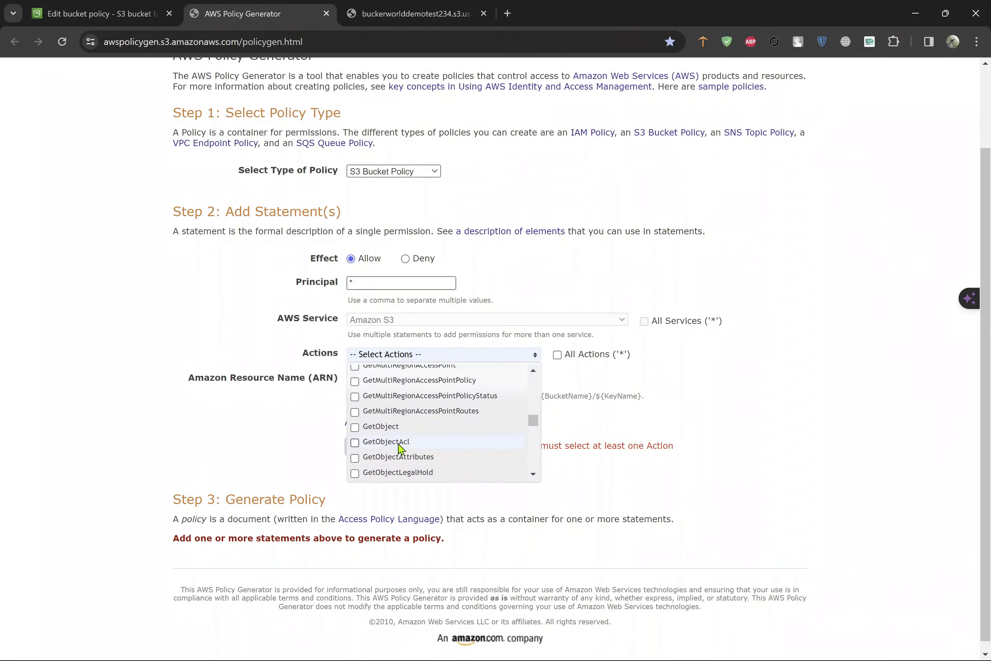
left_click(355, 426)
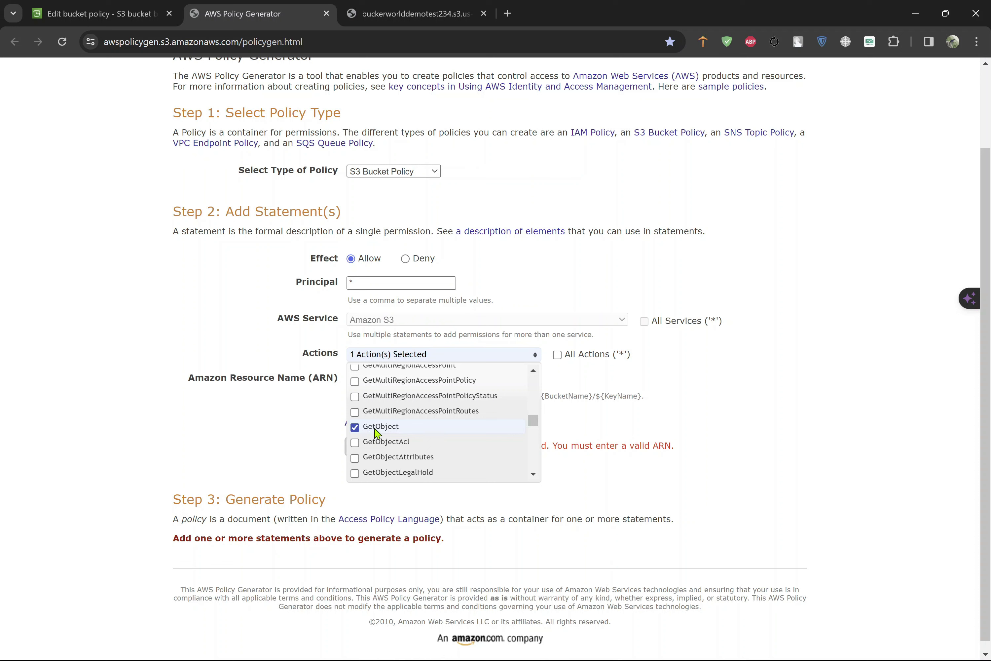
left_click(298, 434)
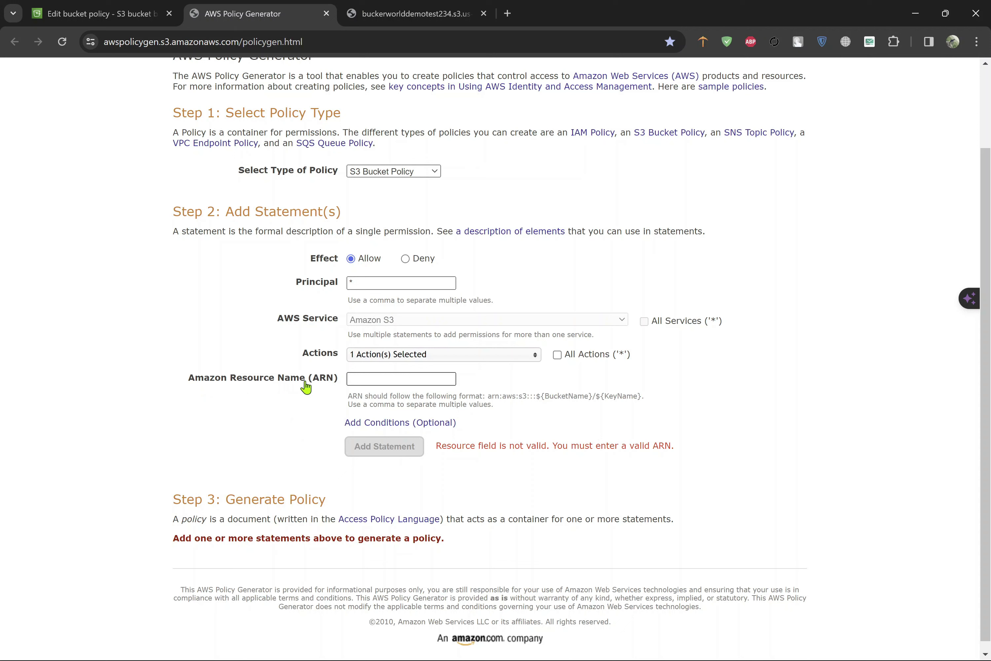
Step: Close the page showing the object URL and open the S3 bucket list separately from the bucket policy editor
left_click(377, 377)
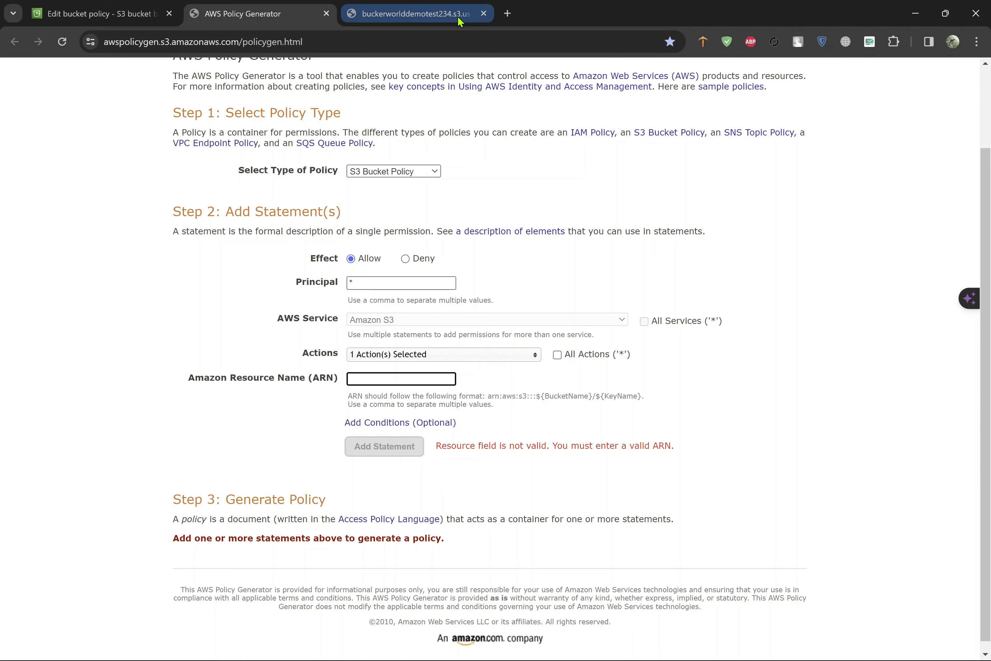
left_click(484, 14)
left_click(135, 15)
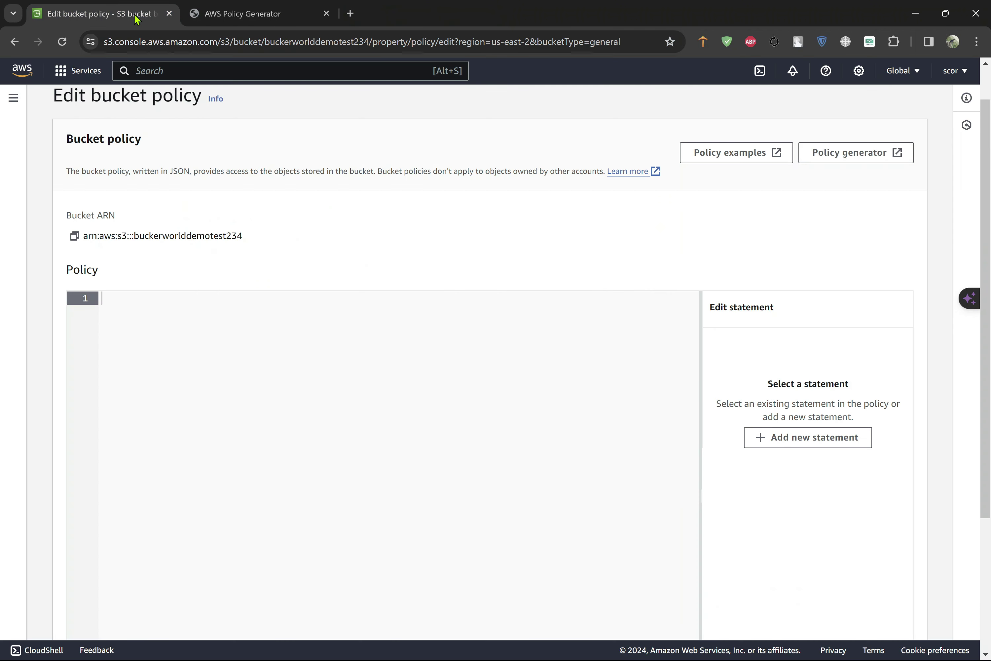
scroll(123, 138, "up", 1)
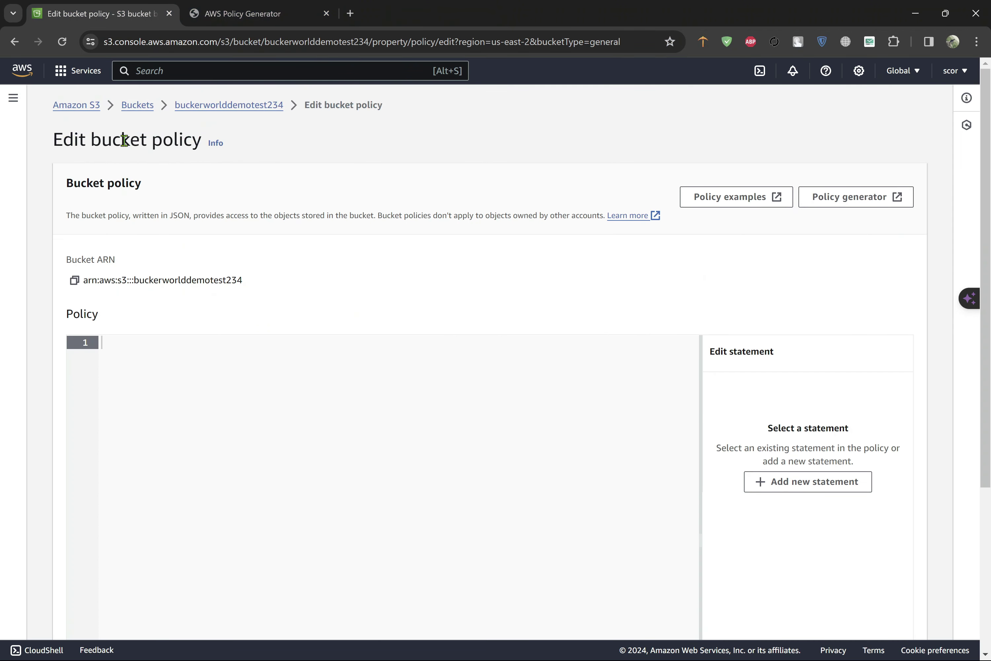
middle_click(140, 106)
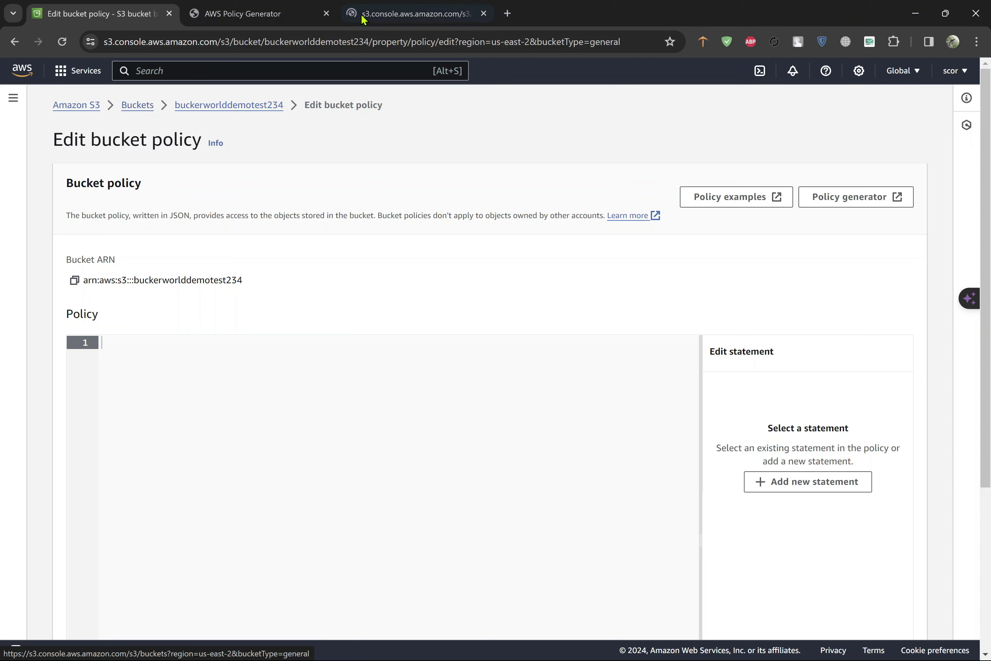
left_click(374, 16)
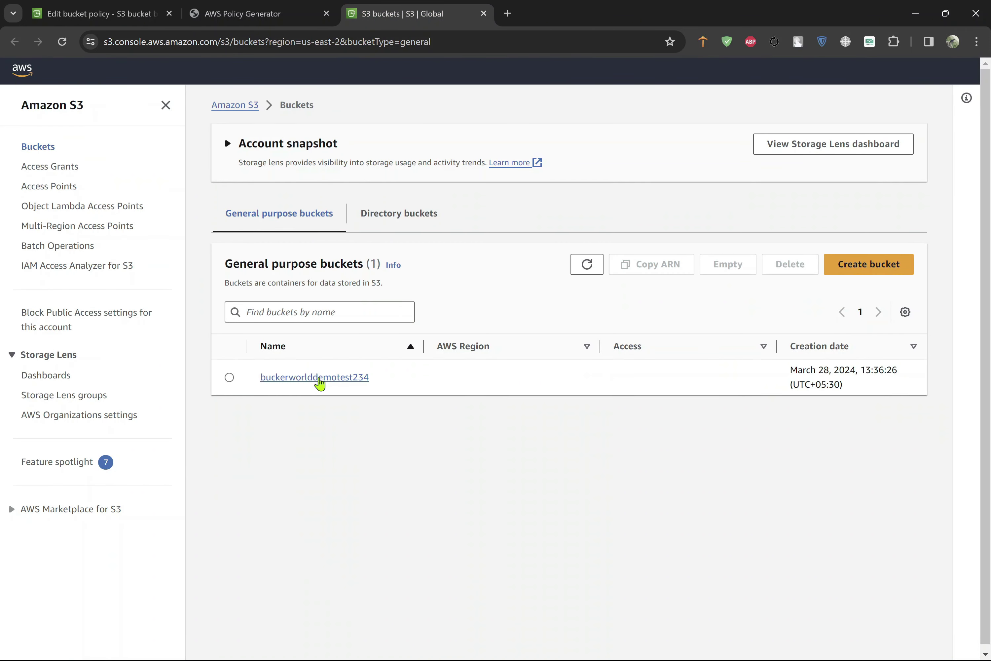
Step: Open 80.Overview of S3.jpg in folder1 of buckerworlddemotest234 and copy its Amazon Resource Name (ARN)
left_click(322, 378)
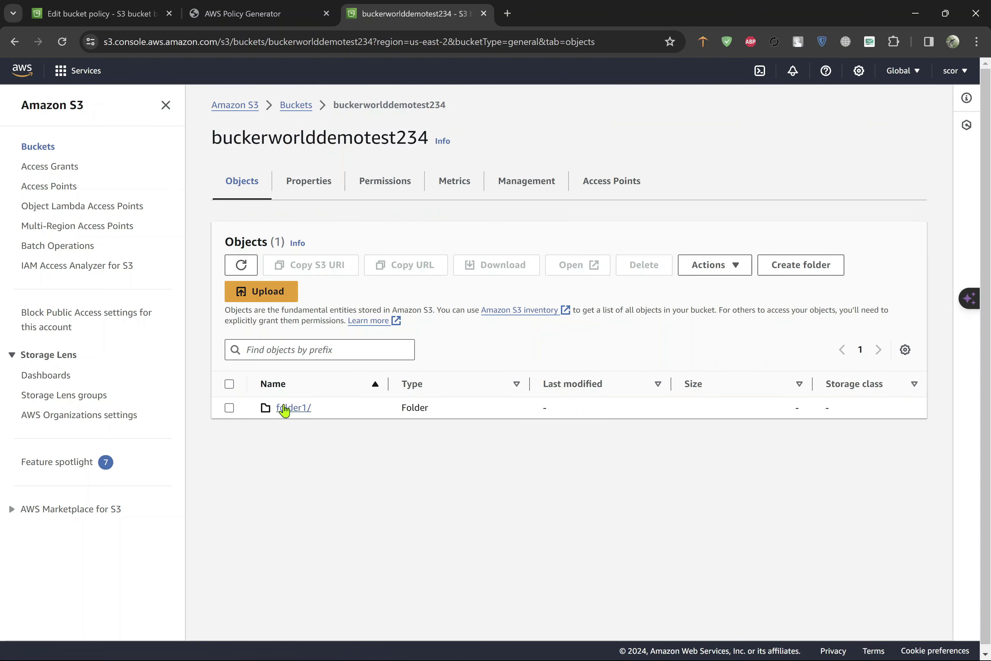
left_click(283, 409)
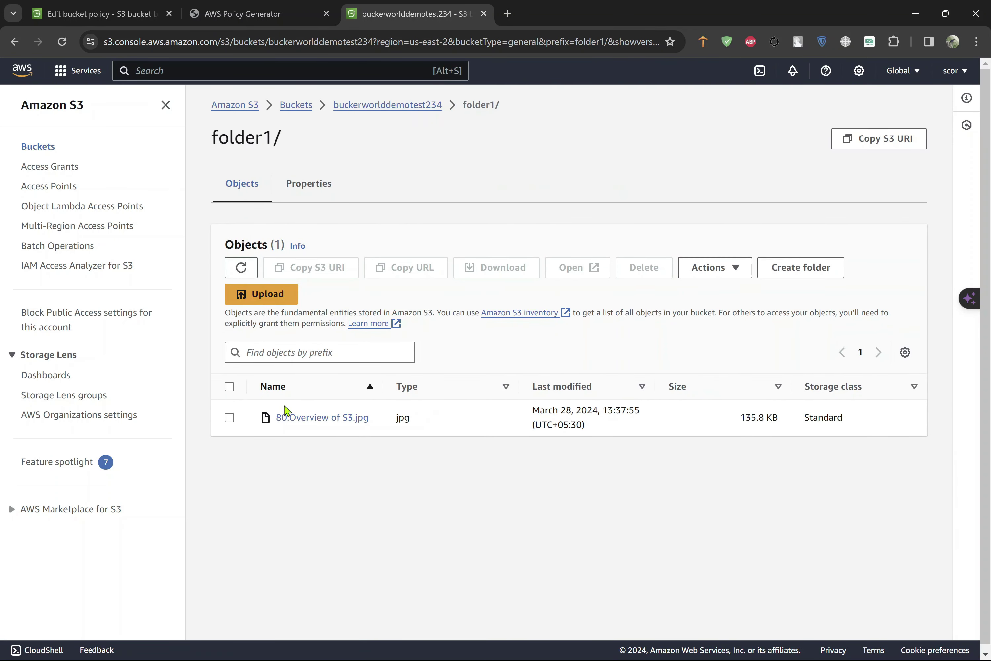
left_click(307, 421)
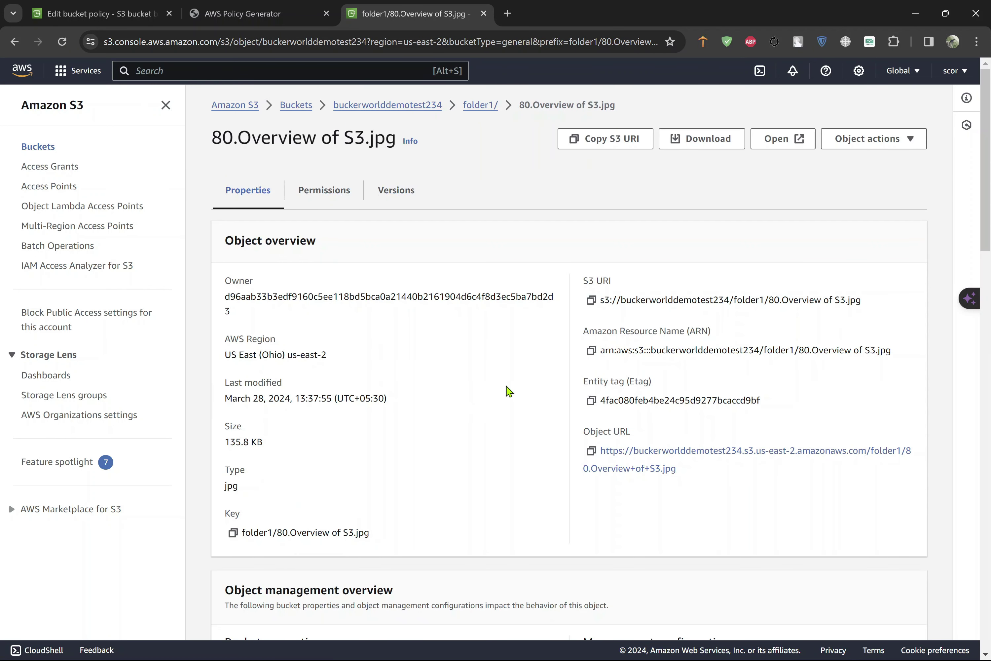
left_click(591, 350)
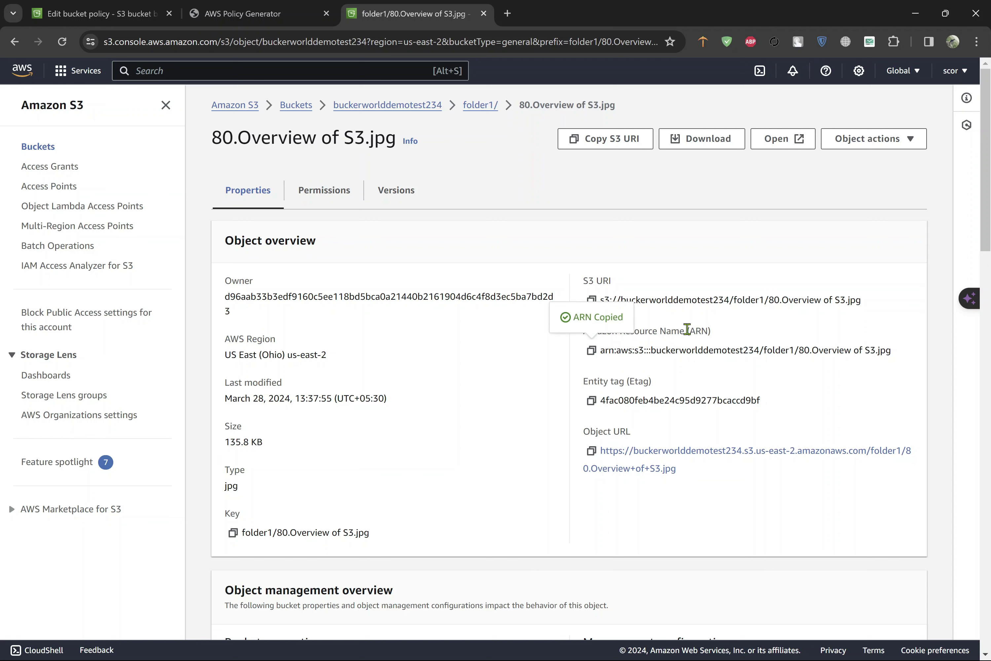
left_click_drag(600, 350, 582, 331)
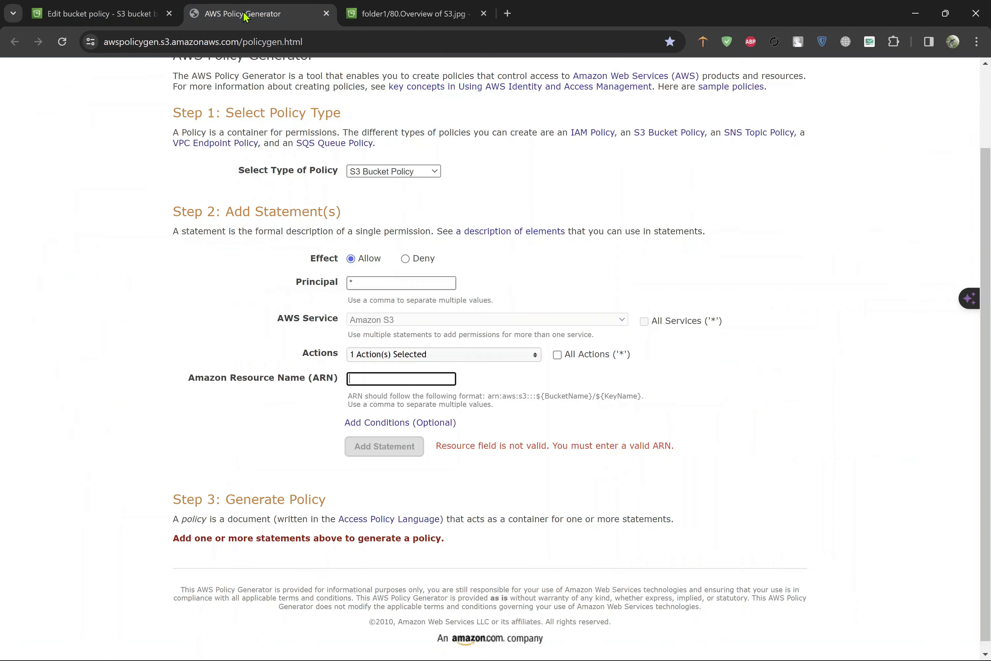
Step: Paste the copied ARN of 80.Overview of S3.jpg as the resource in the AWS Policy Generator and add the statement
left_click(245, 14)
key("ctrl+v")
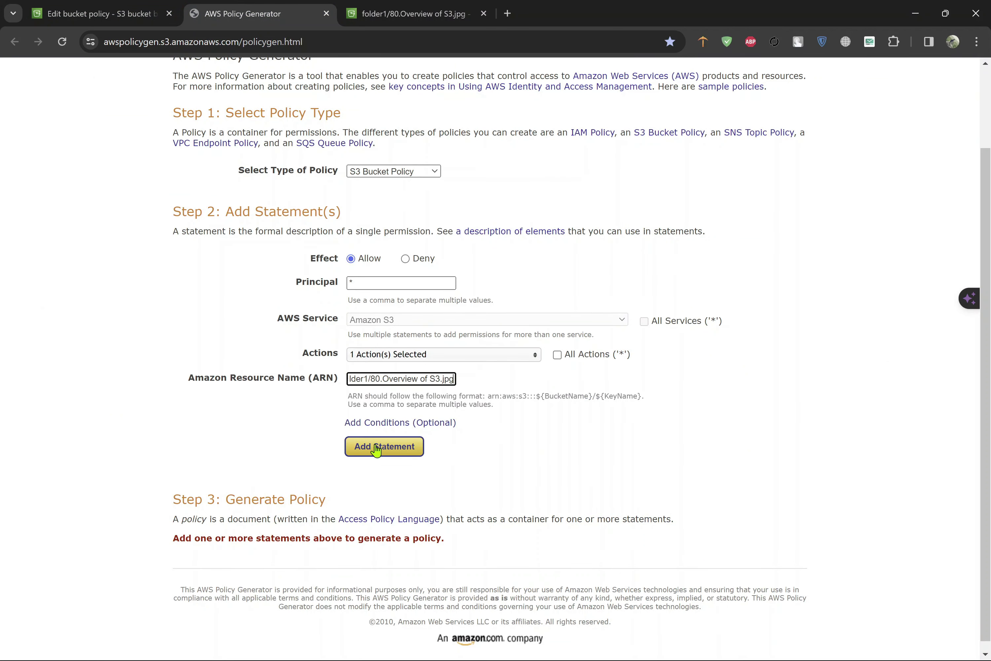
left_click(376, 450)
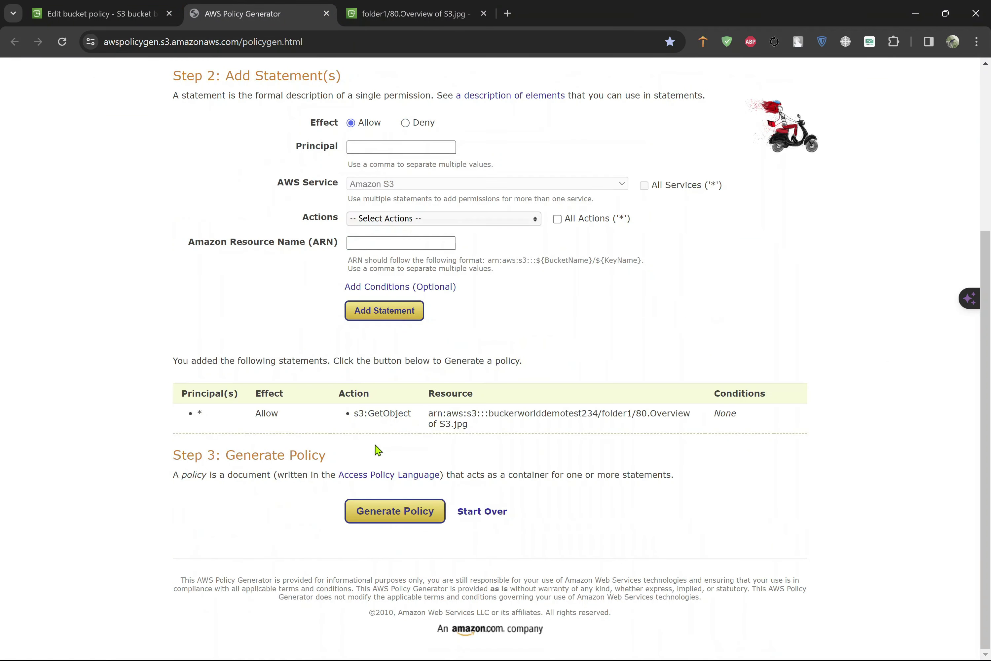
Step: Generate the policy from the added statement and copy the whole policy JSON document
mouse_move(230, 405)
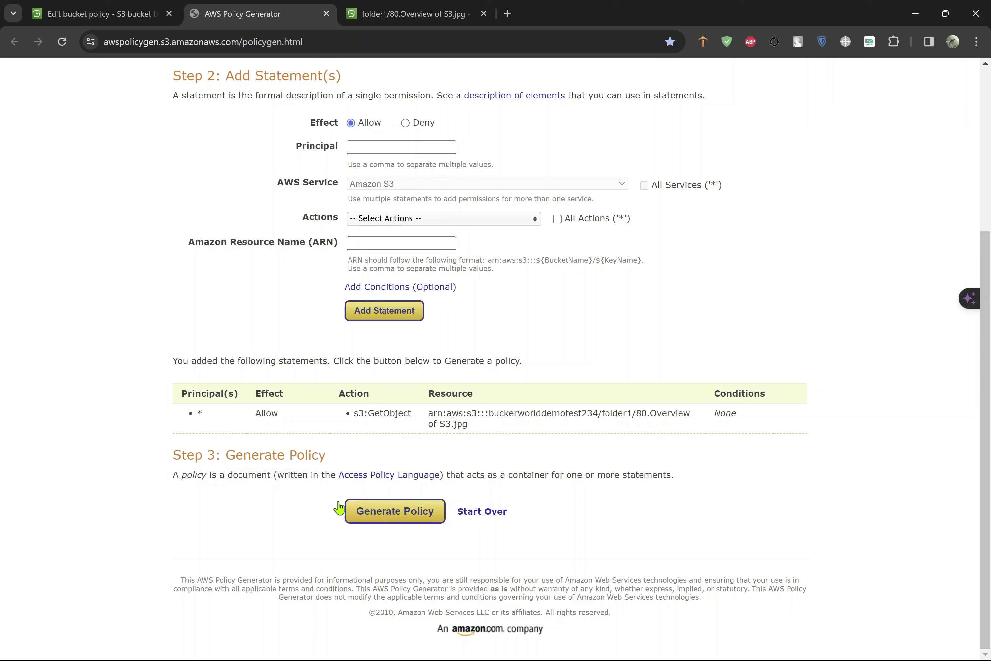
left_click(387, 510)
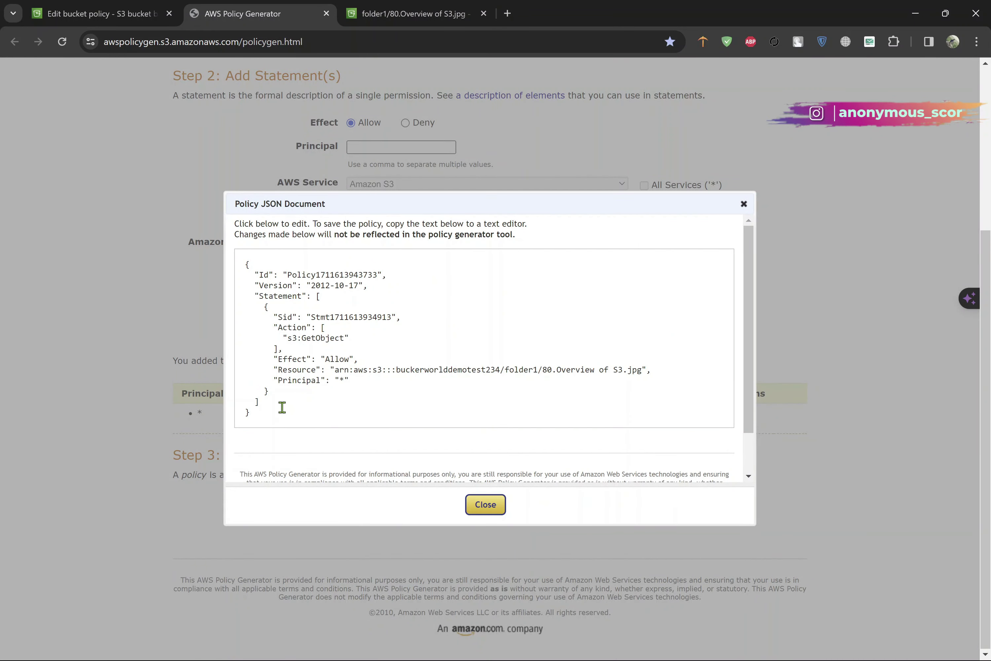
left_click_drag(250, 413, 246, 268)
key("ctrl+c")
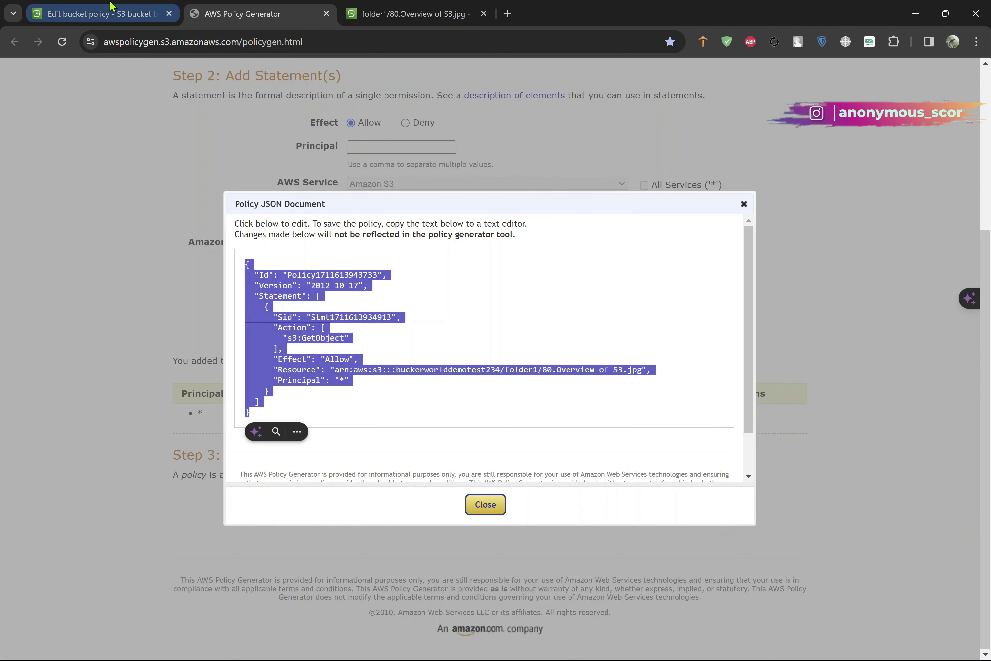
Step: Paste the copied policy JSON into the bucket policy of buckerworlddemotest234, save the changes and review the saved policy
left_click(111, 6)
key("ctrl+v")
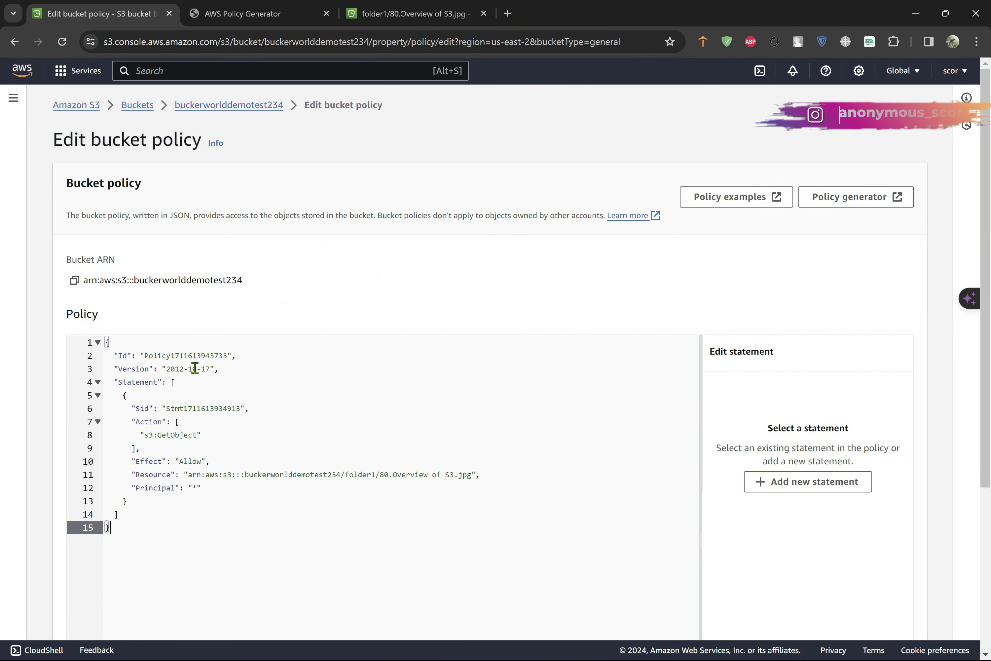
scroll(392, 447, "down", 5)
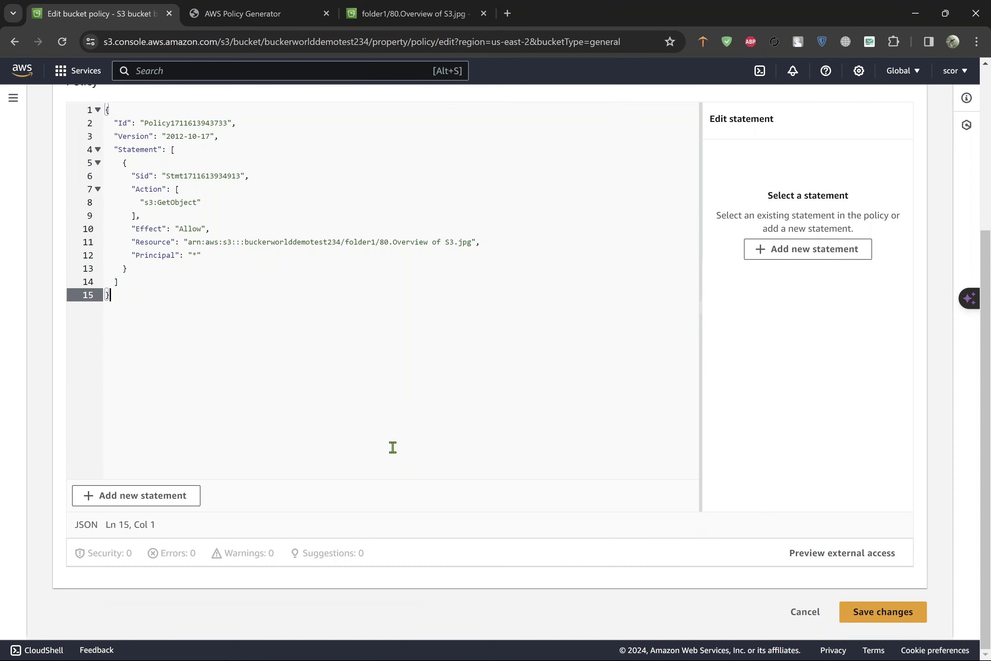
left_click(870, 622)
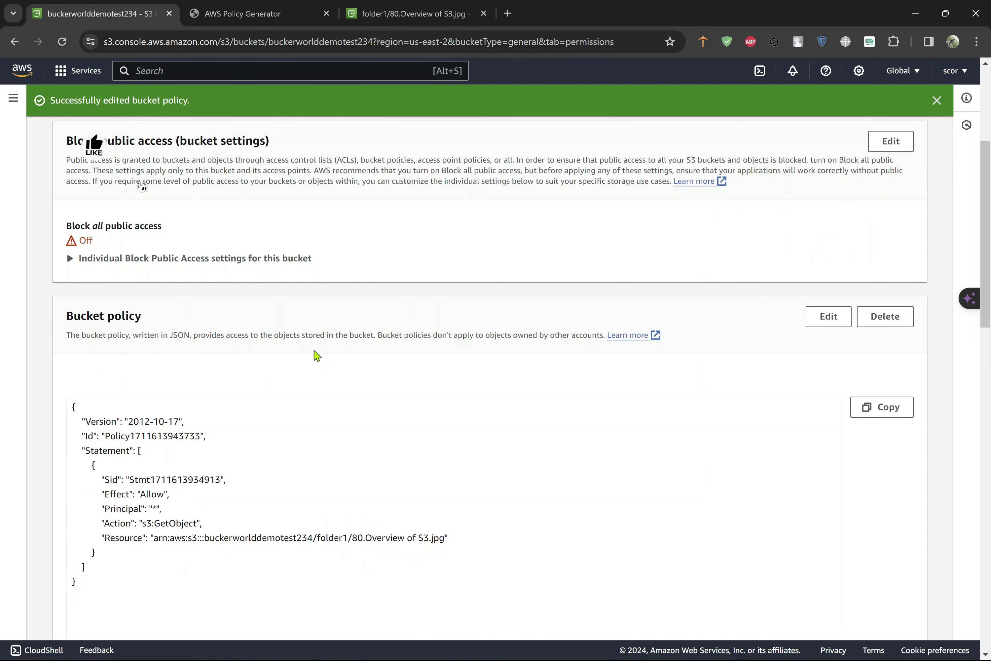
scroll(287, 471, "down", 3)
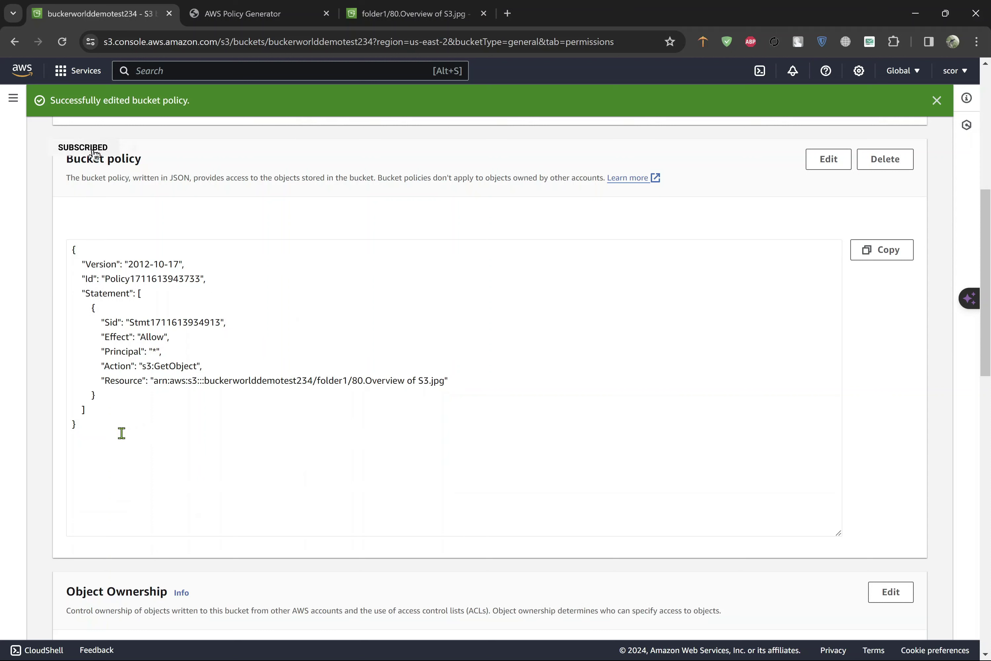
left_click_drag(82, 438, 66, 248)
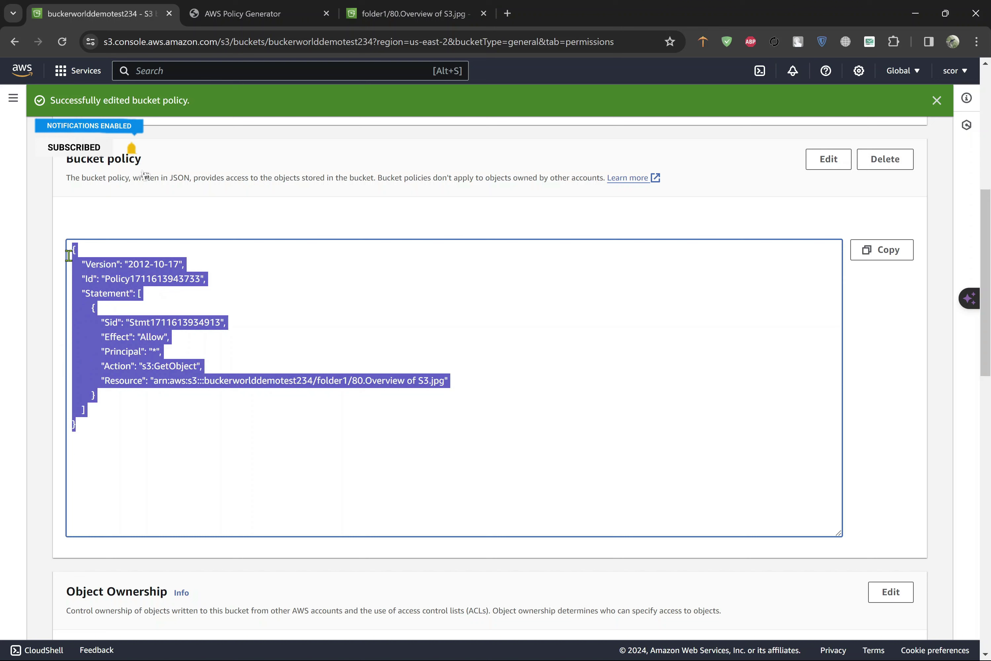
left_click(182, 453)
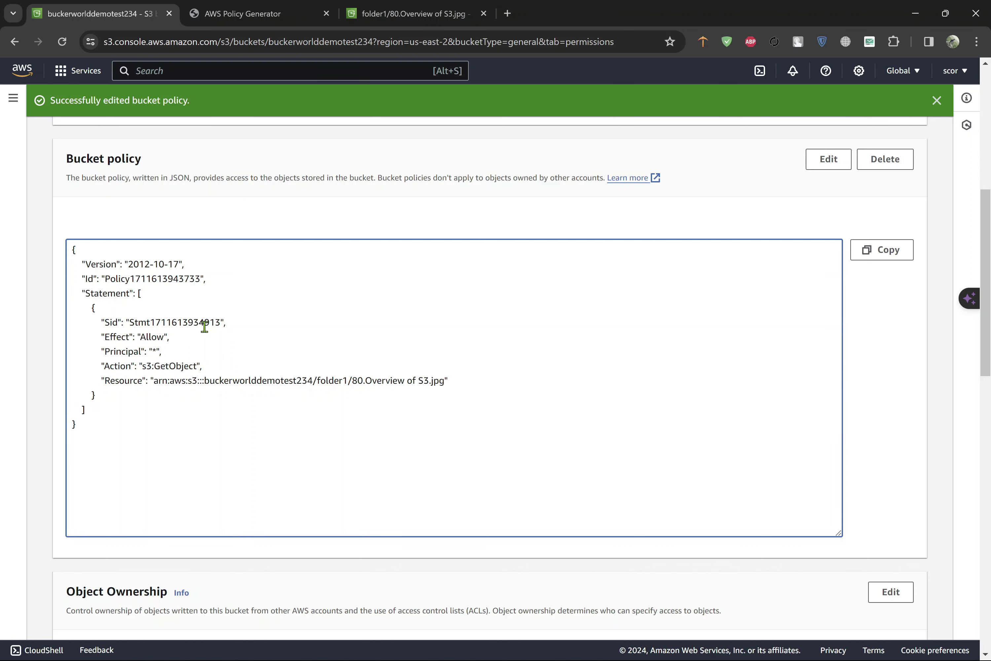
Step: Return to the AWS Policy Generator, close the policy JSON document and look over the available S3 actions
left_click(264, 13)
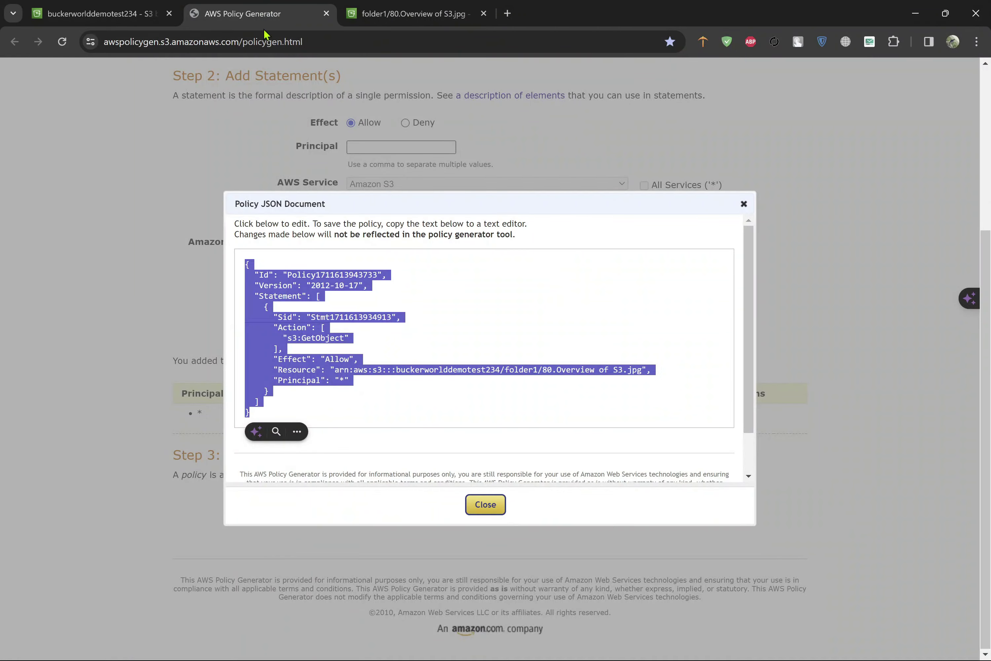
left_click(487, 505)
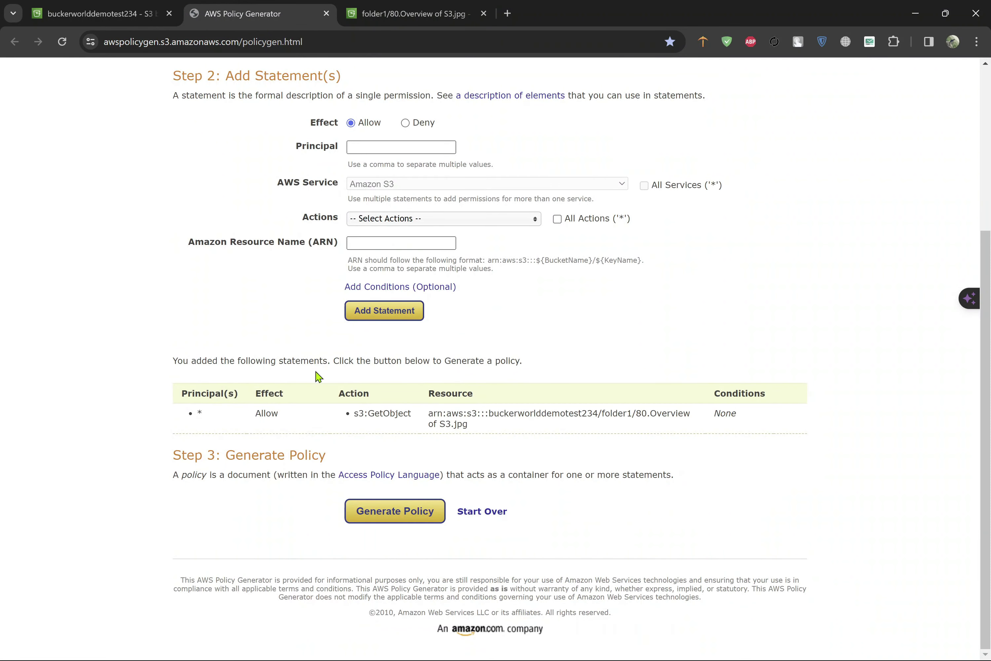
scroll(316, 377, "up", 2)
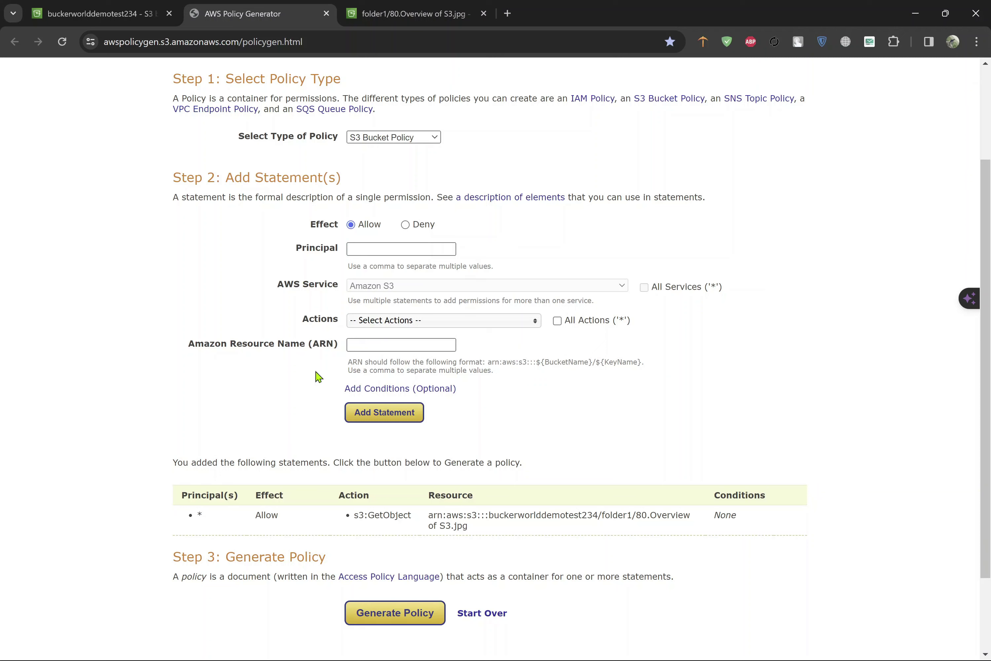
left_click(377, 322)
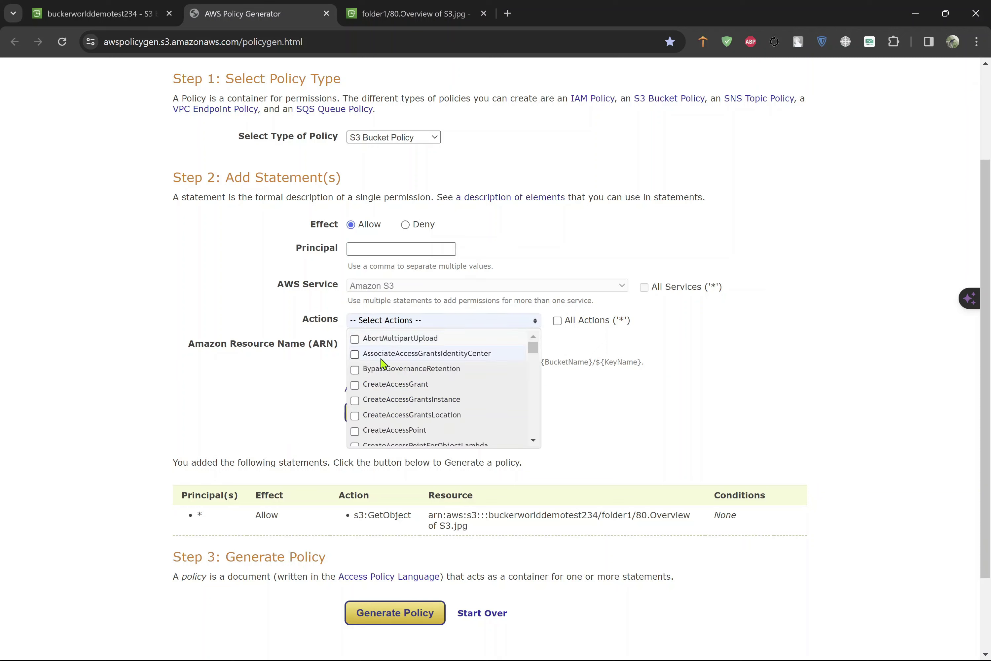
left_click(253, 424)
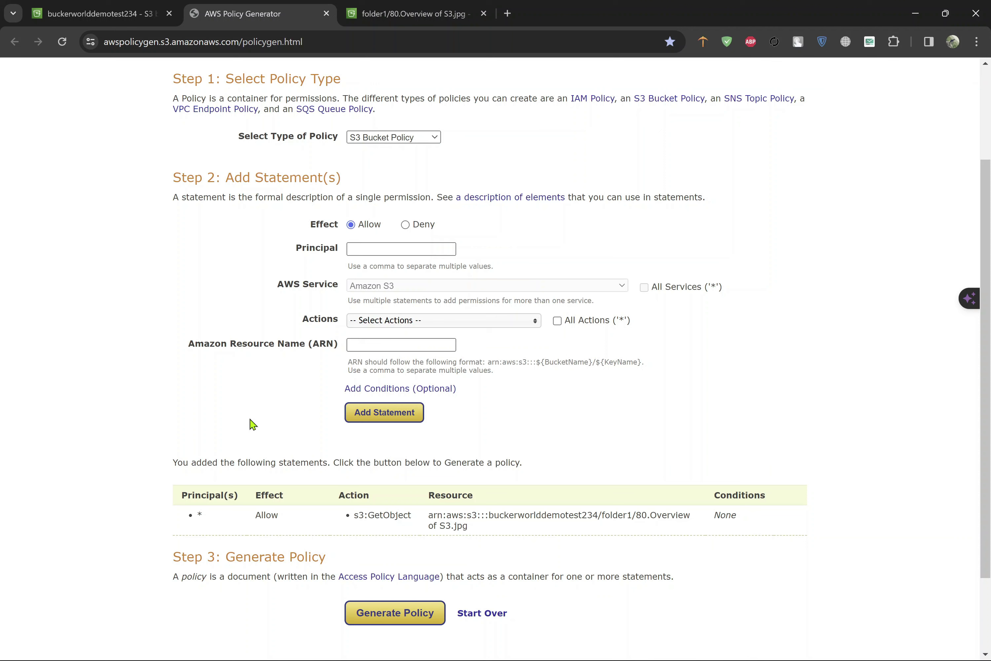
Step: Browse the list of S3 actions in the policy generator down to the GetAccessPoint entries and close it without selecting any
left_click(369, 323)
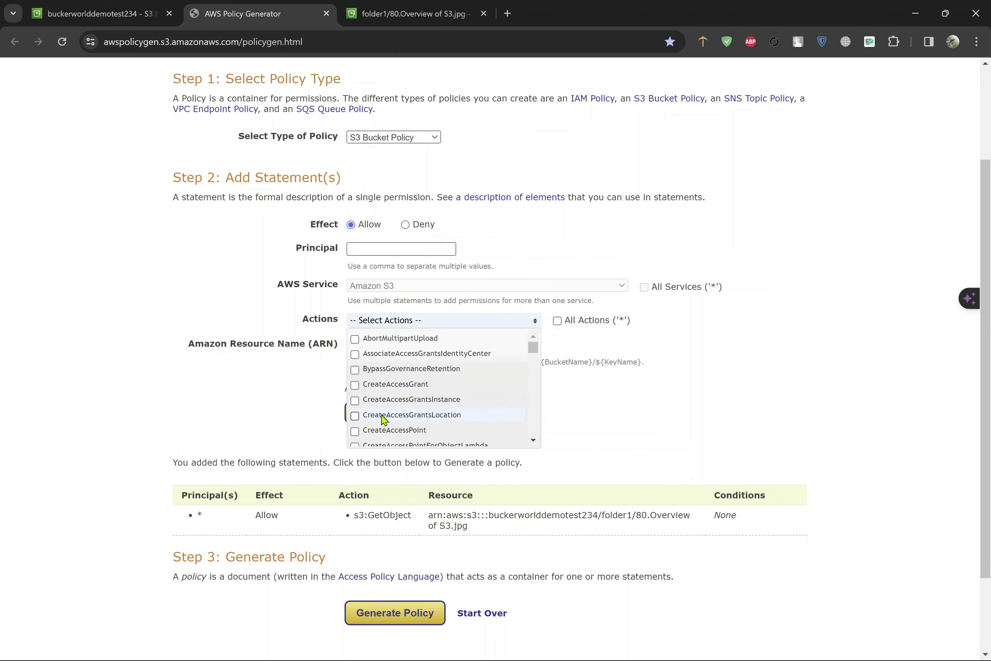
scroll(385, 420, "down", 2)
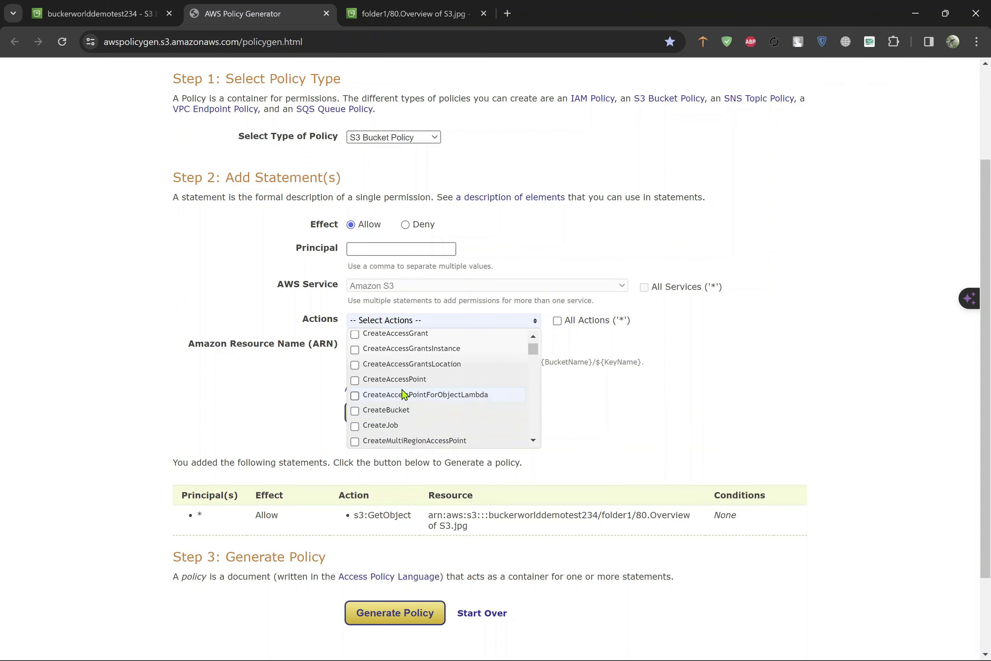
scroll(427, 382, "down", 9)
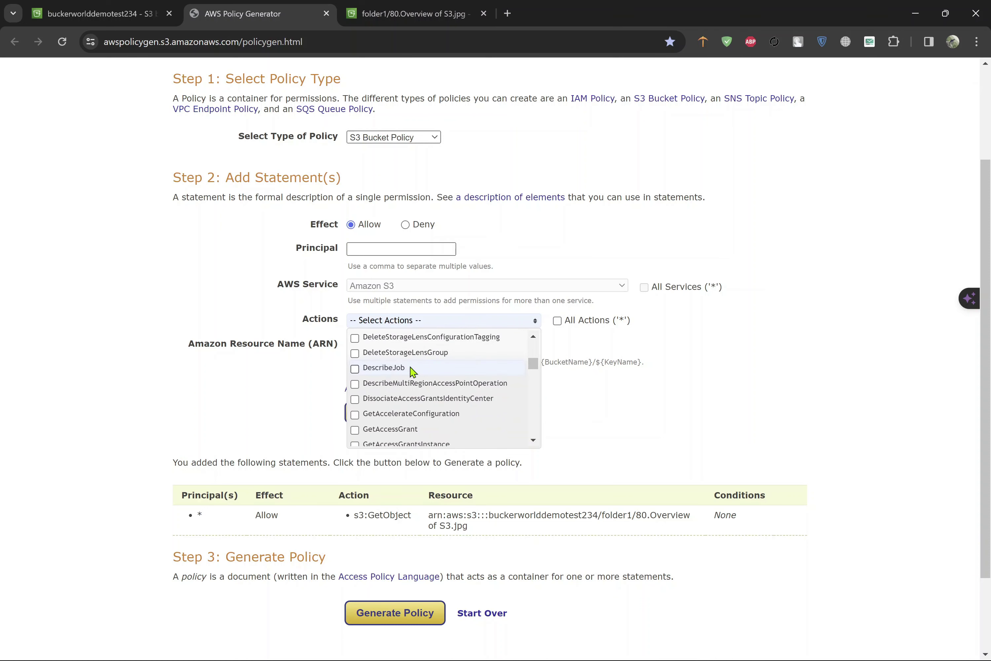
scroll(435, 413, "down", 3)
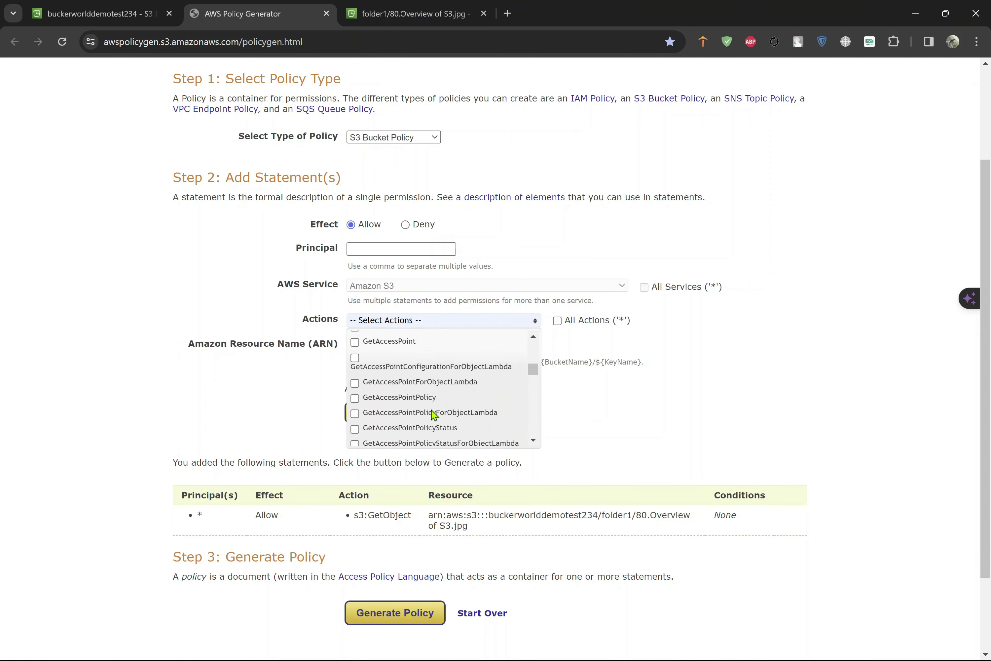
left_click(269, 403)
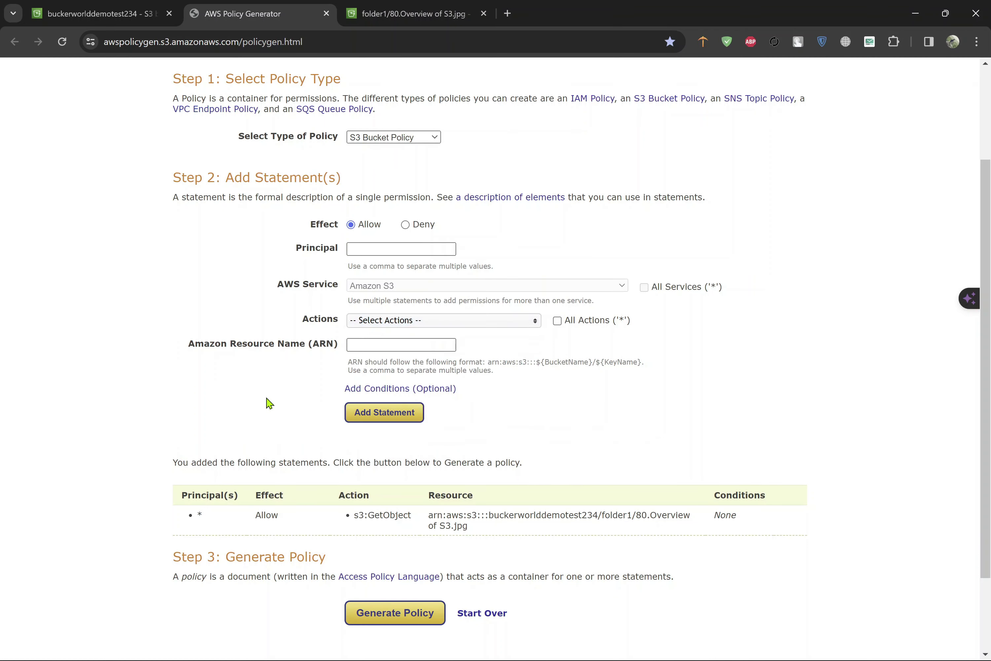
Step: Copy the object URL of 80.Overview of S3.jpg from its properties and open it in a new browser tab to test public access
left_click(107, 6)
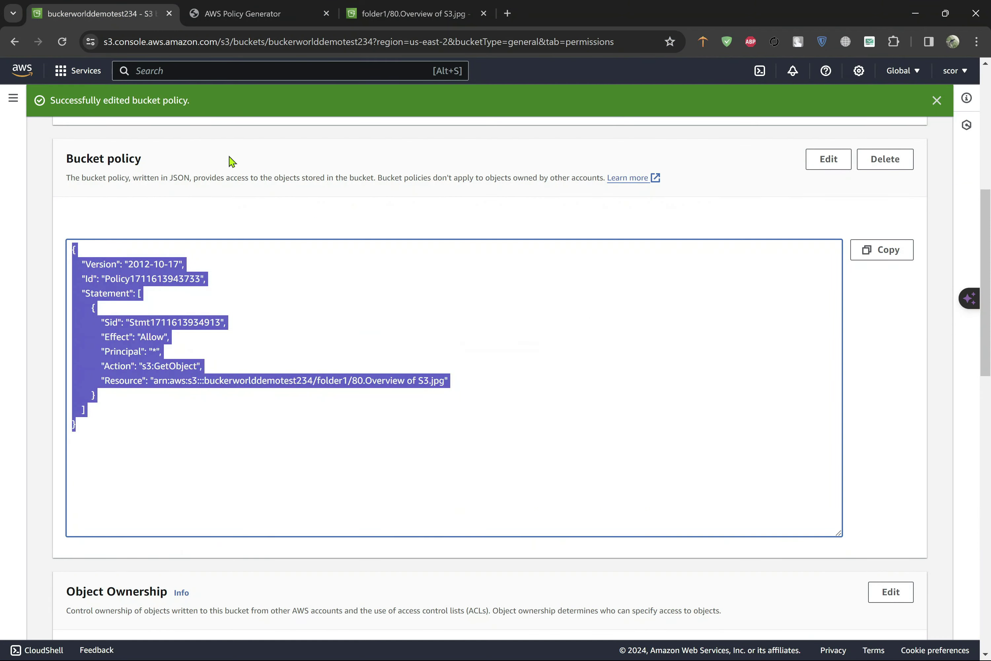
scroll(243, 188, "up", 3)
left_click(410, 13)
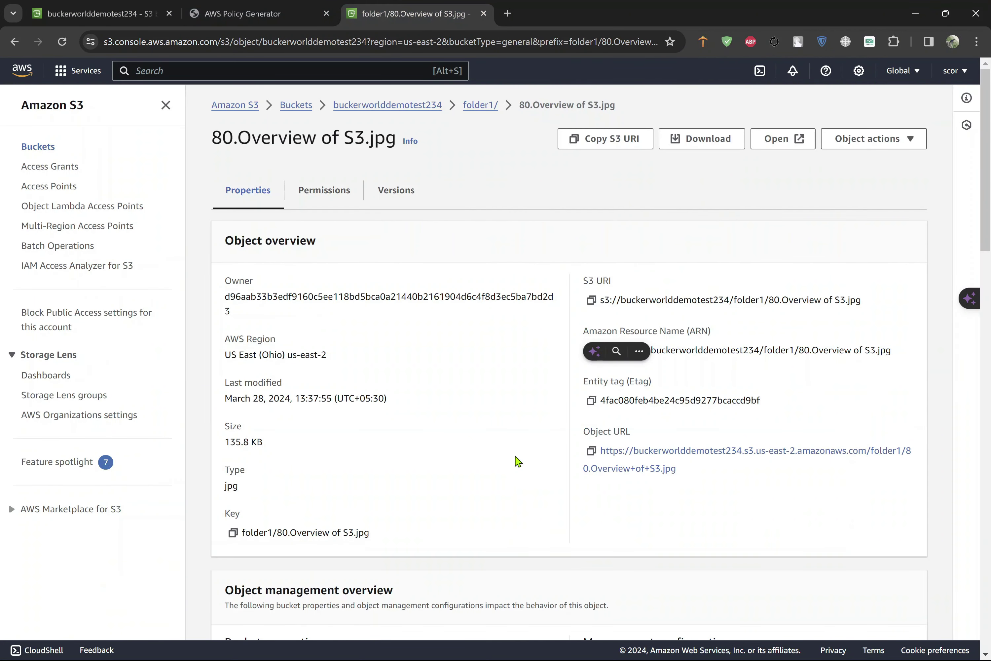
left_click(591, 451)
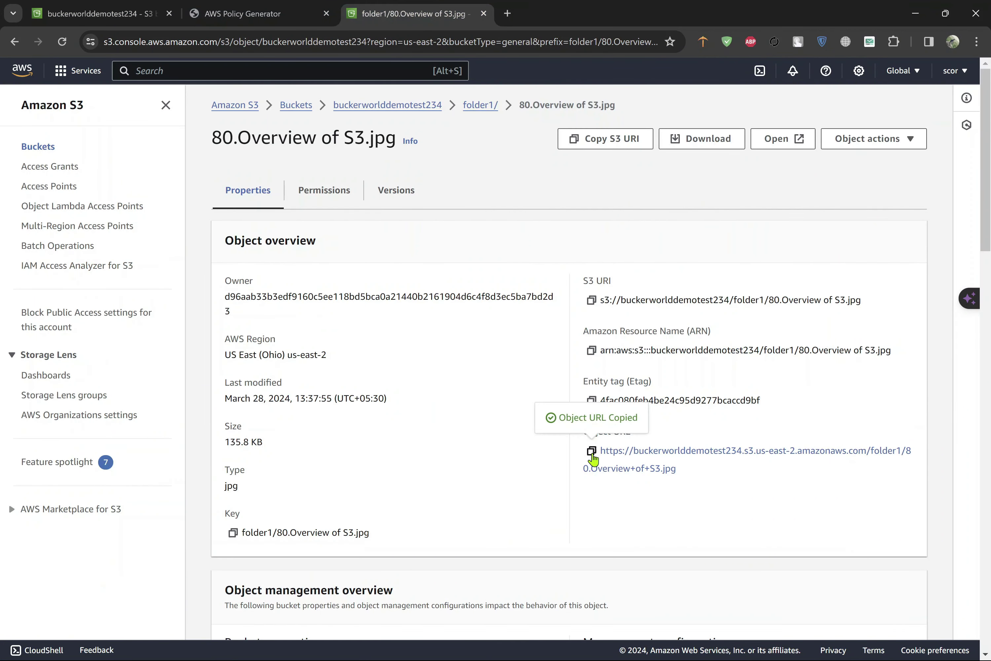
left_click(508, 13)
key("ctrl+v")
key("Return")
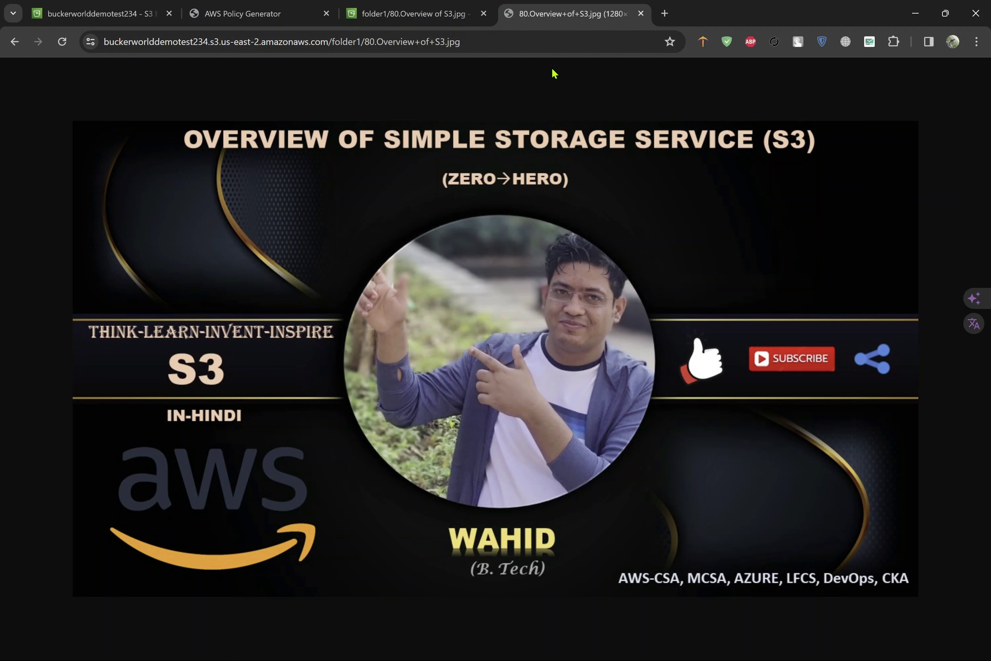
left_click(478, 34)
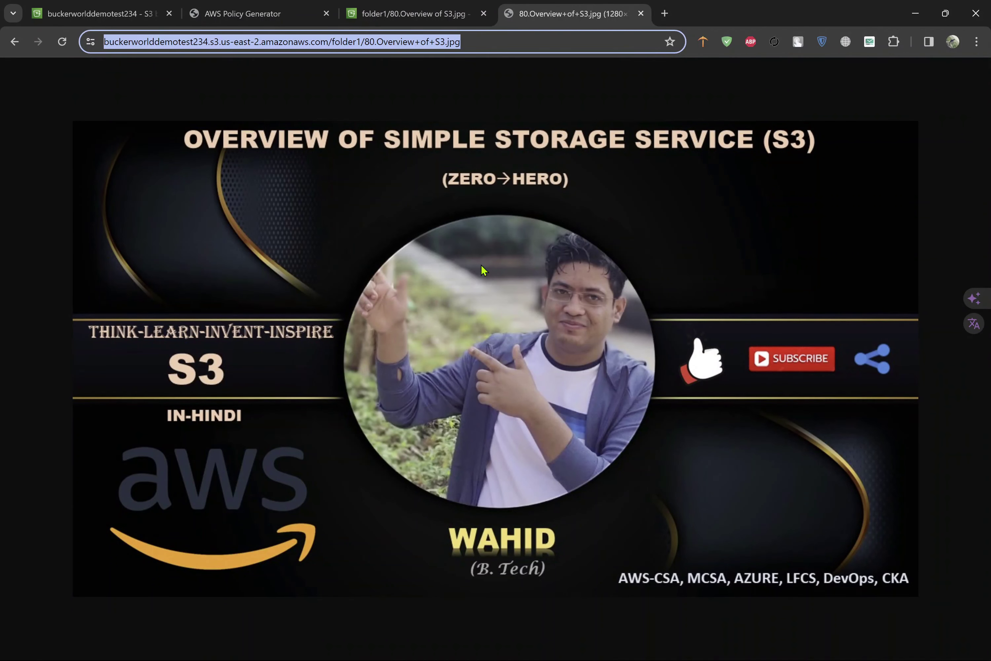
Step: Close the opened image page and the AWS Policy Generator, keeping the bucket and object pages open
left_click(641, 13)
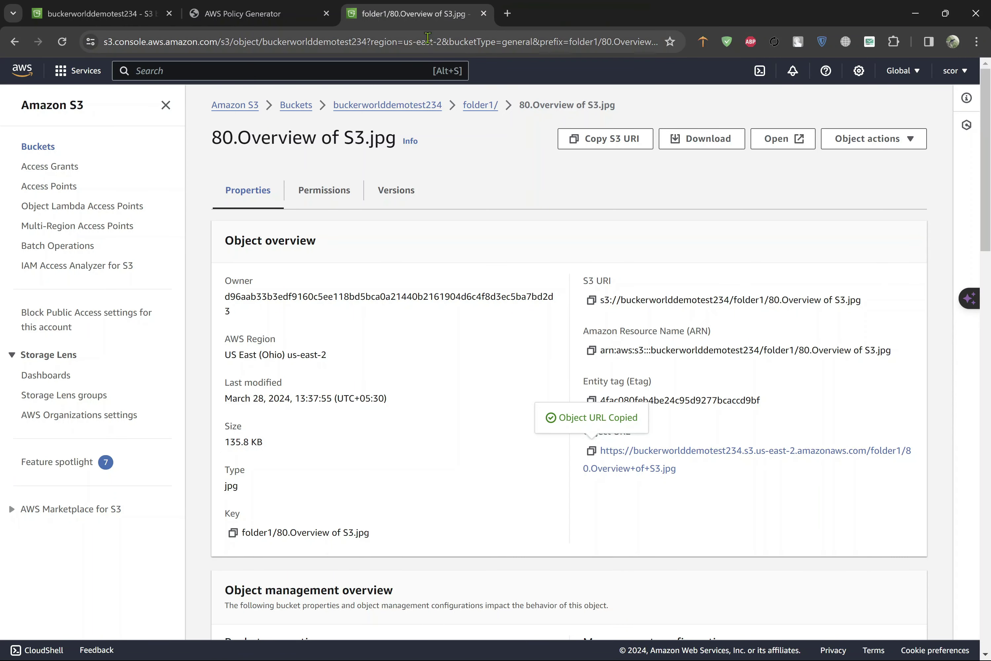
left_click(318, 16)
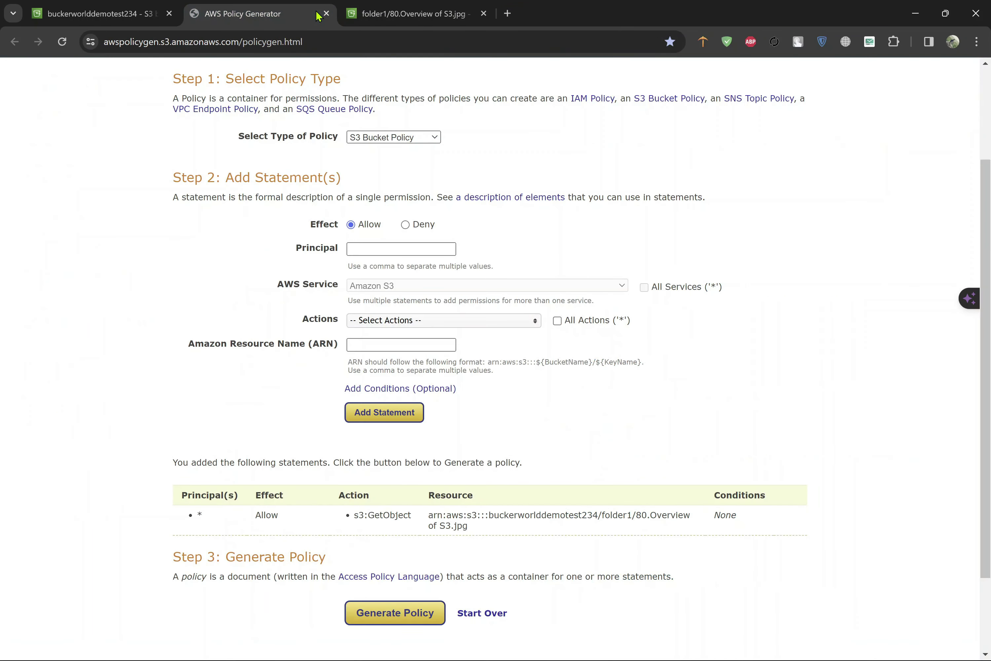
left_click(326, 13)
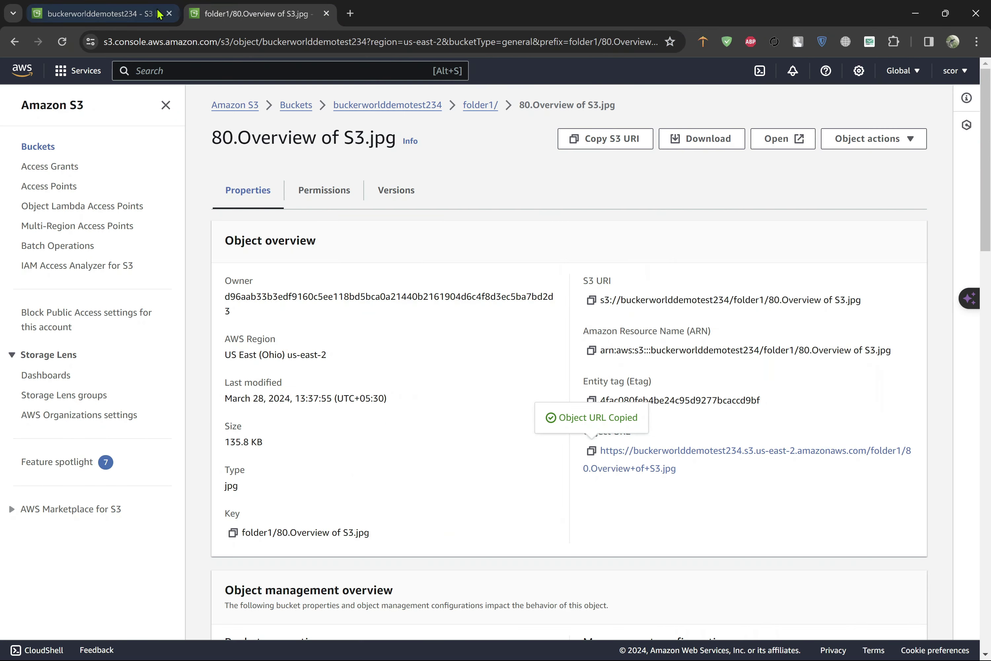
mouse_move(159, 14)
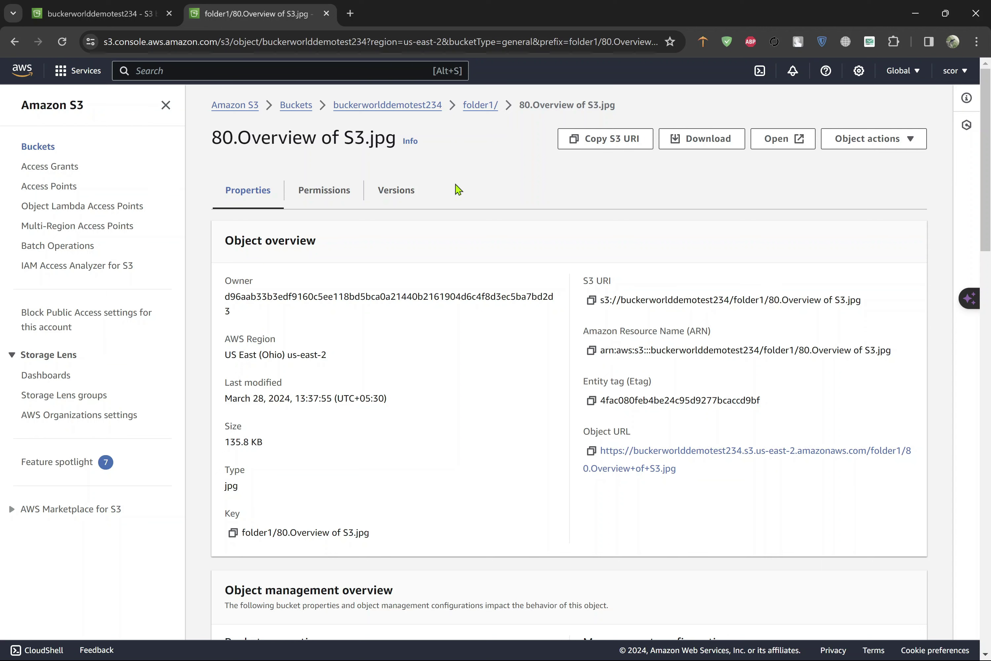
scroll(458, 189, "down", 2)
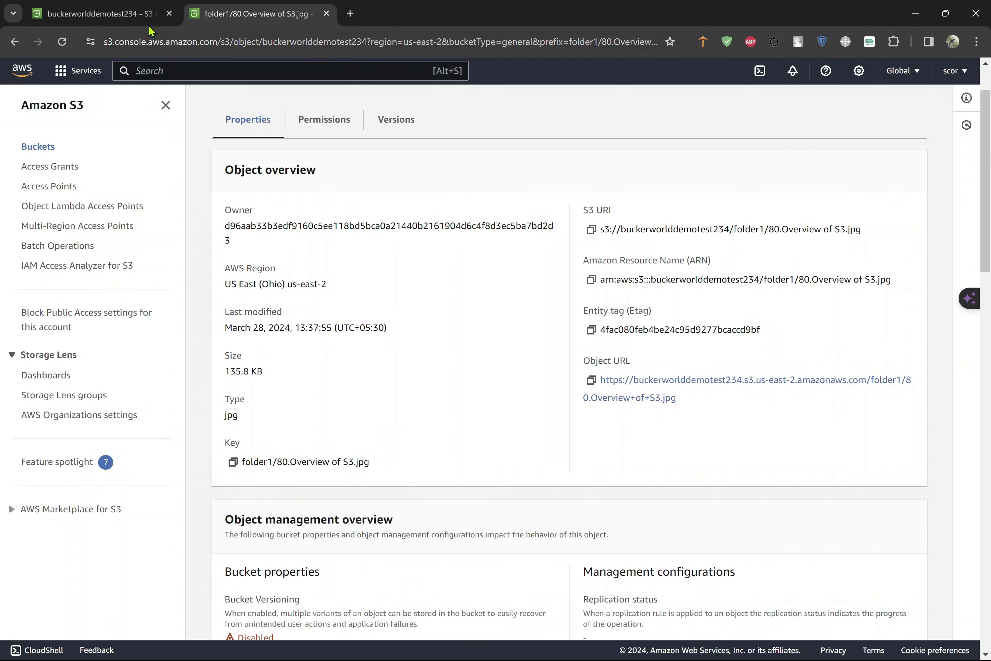
Step: Return to the permissions of buckerworlddemotest234 and examine the whole saved bucket policy, including its Version and Id elements
left_click(100, 13)
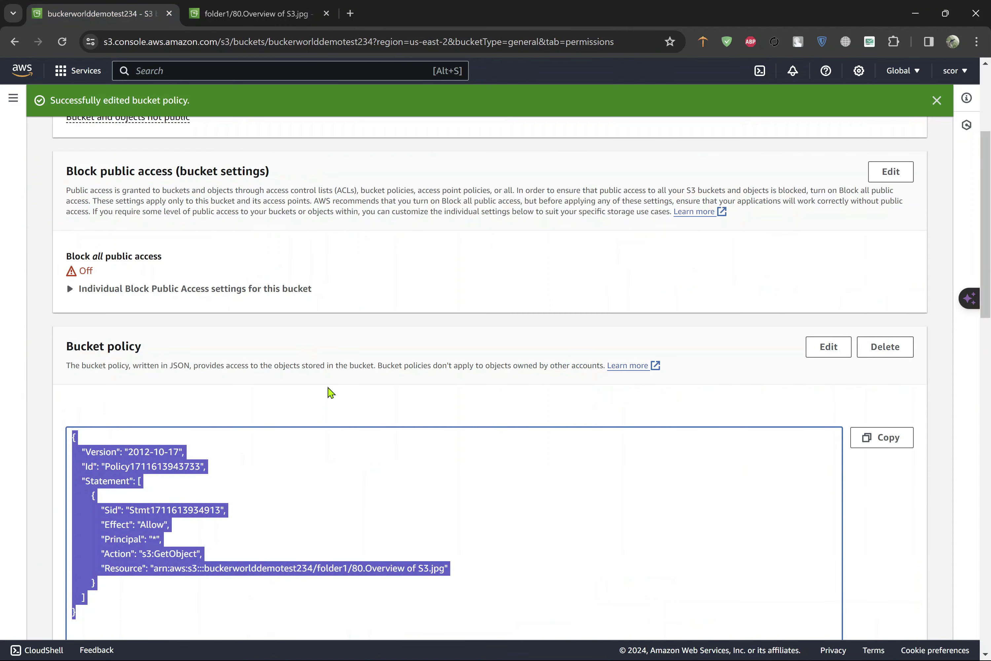
left_click(327, 386)
scroll(328, 386, "down", 3)
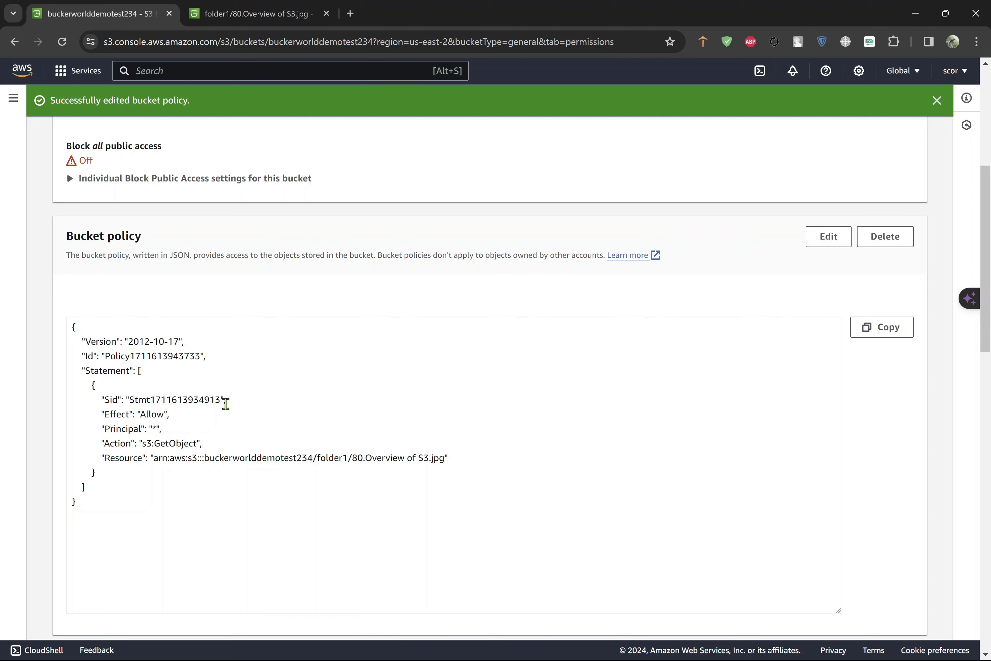
left_click_drag(77, 502, 70, 324)
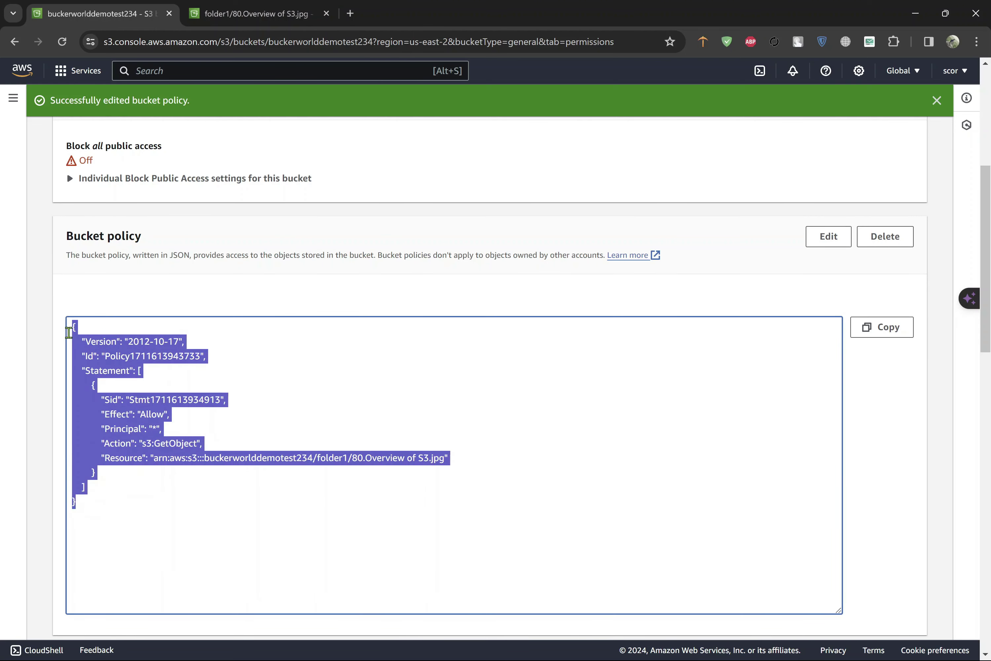
left_click(265, 349)
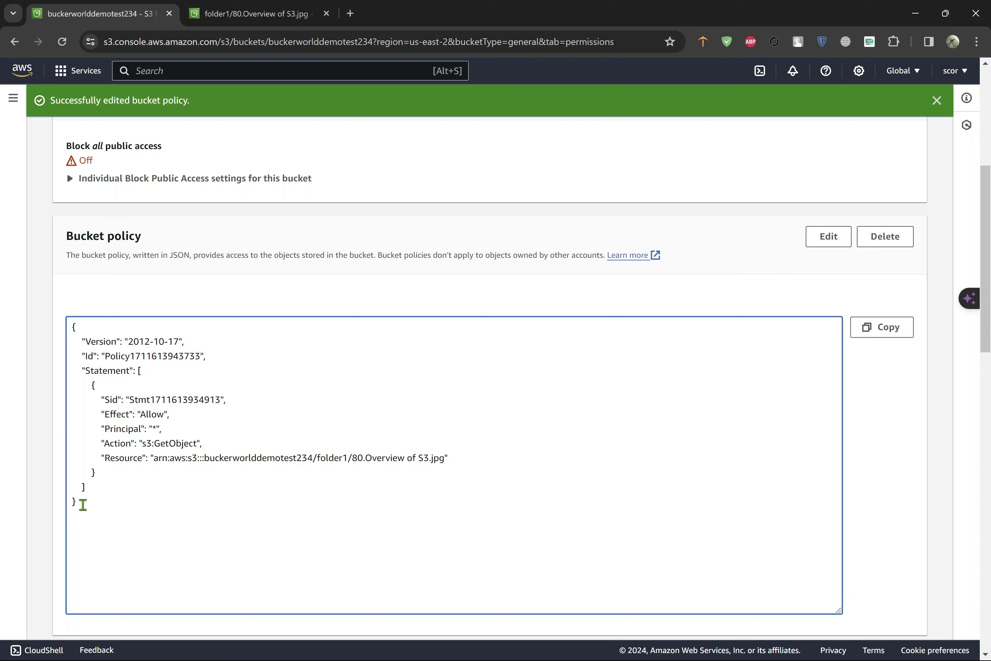
left_click_drag(79, 503, 67, 326)
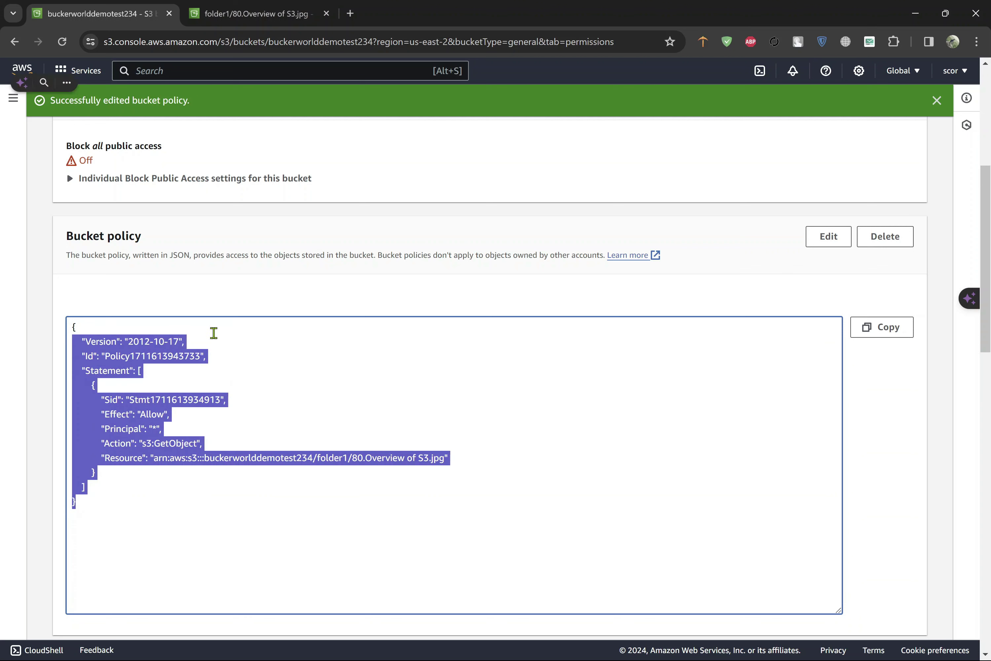
left_click(252, 326)
mouse_move(185, 341)
left_mouse_down()
mouse_move(76, 341)
mouse_move(188, 340)
left_mouse_up()
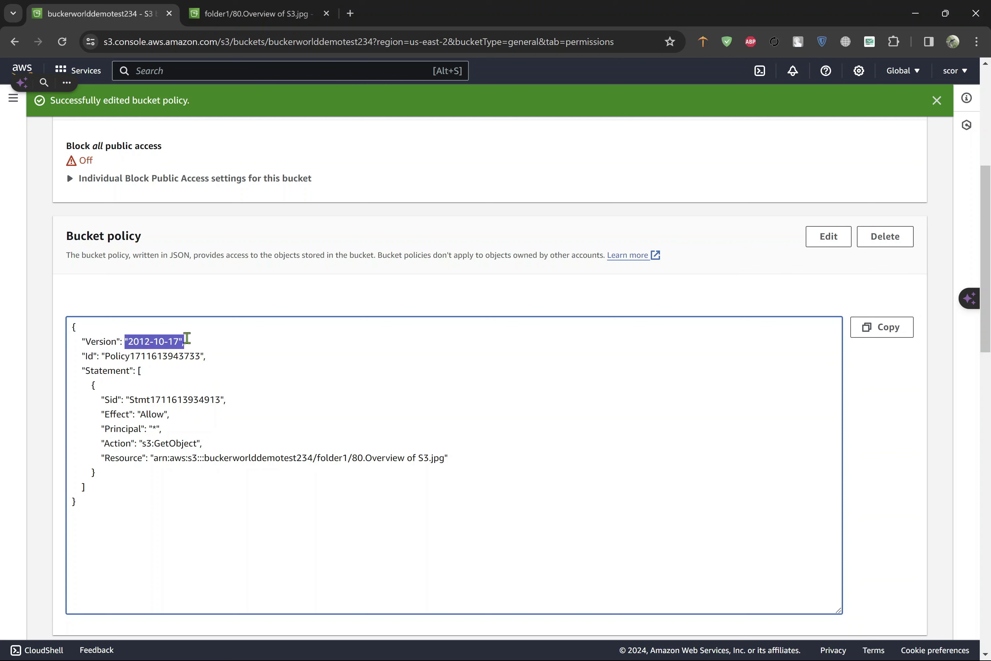
left_click_drag(201, 338, 75, 344)
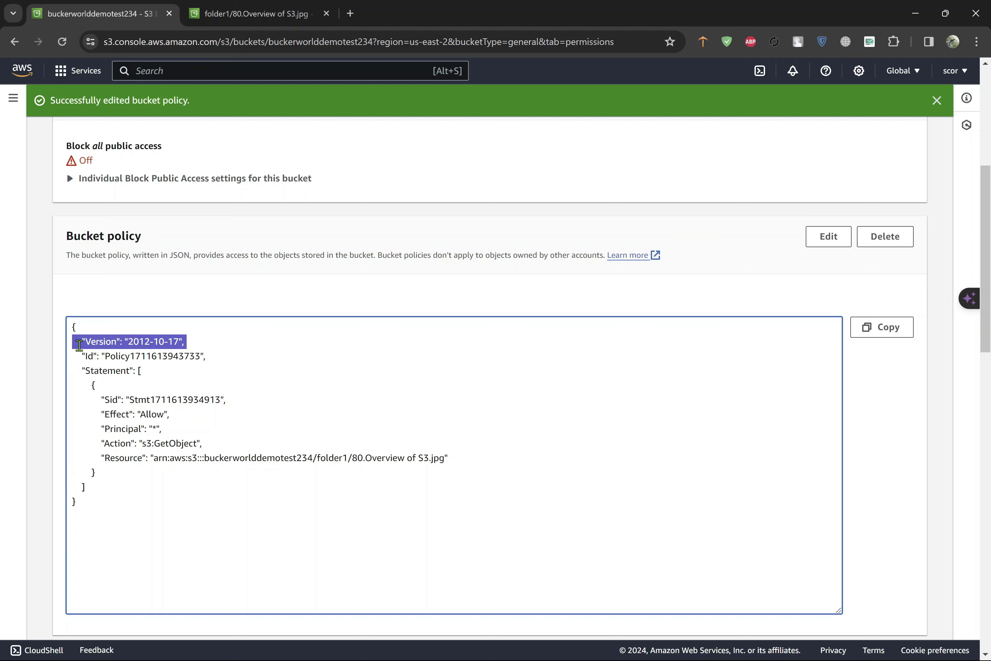
left_click_drag(212, 355, 83, 356)
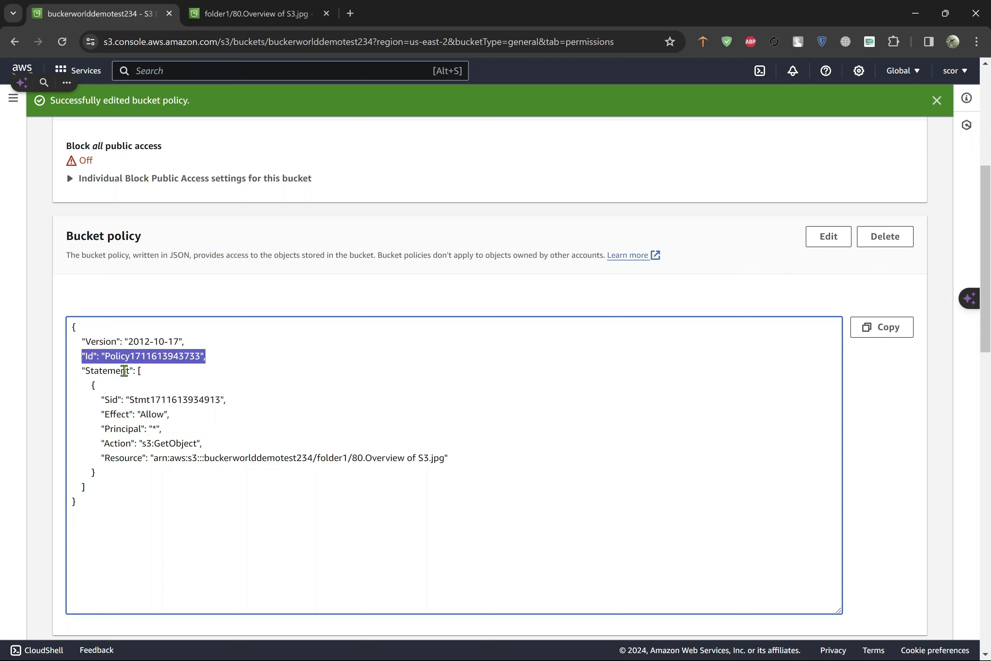
Step: Examine the policy's Statement element, its enclosing square brackets and curly braces, and the Sid value
left_click_drag(135, 370, 74, 374)
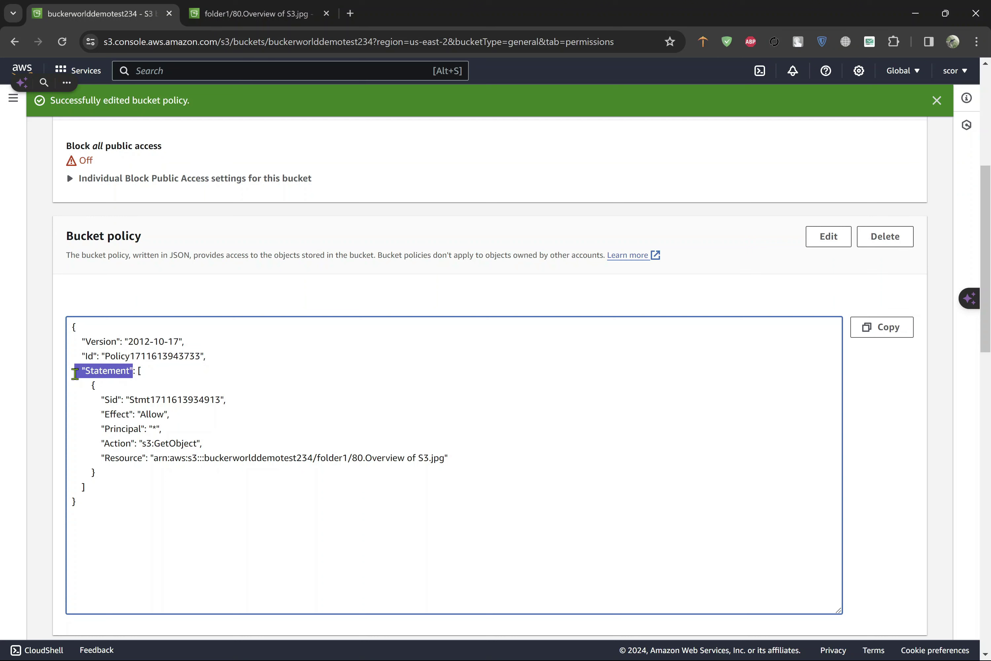
left_click_drag(152, 373, 135, 372)
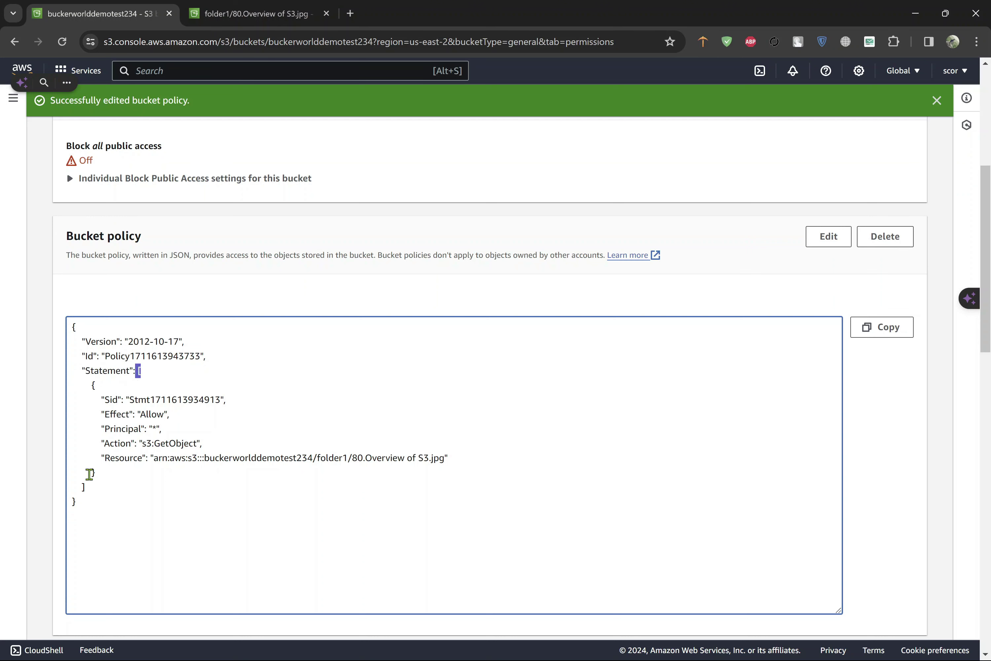
left_click_drag(89, 486, 76, 487)
left_click(97, 388)
left_click_drag(97, 388, 91, 386)
left_click_drag(95, 472, 92, 472)
left_click(97, 386)
left_click_drag(102, 398, 122, 399)
left_click_drag(224, 399, 127, 399)
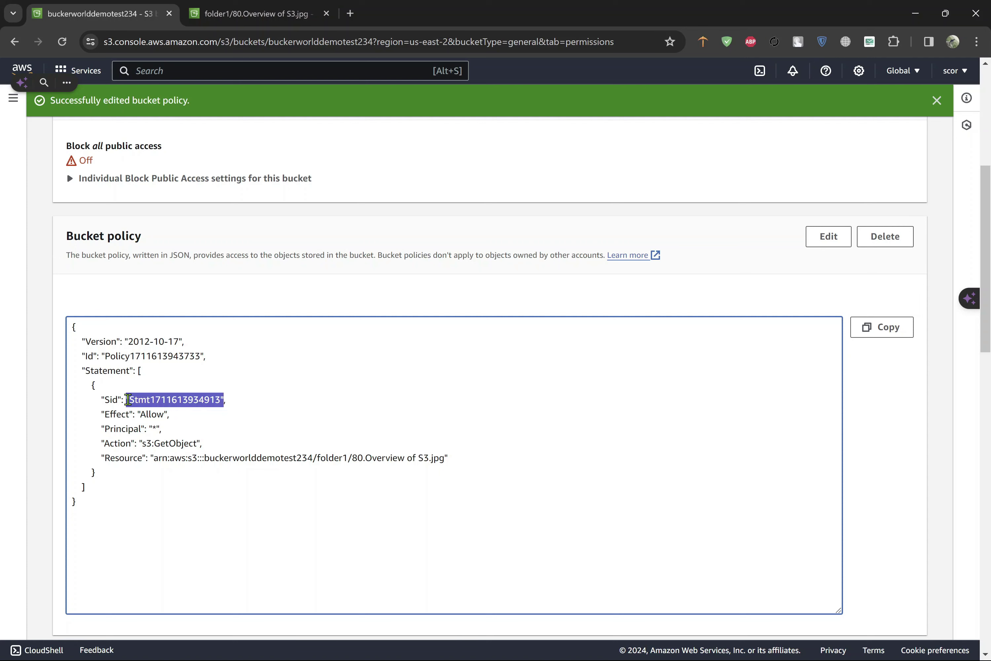
Step: Examine the statement's Effect, Principal, Action and Resource elements and highlight the complete policy JSON
mouse_move(99, 399)
left_mouse_down()
mouse_move(199, 399)
mouse_move(101, 415)
left_mouse_up()
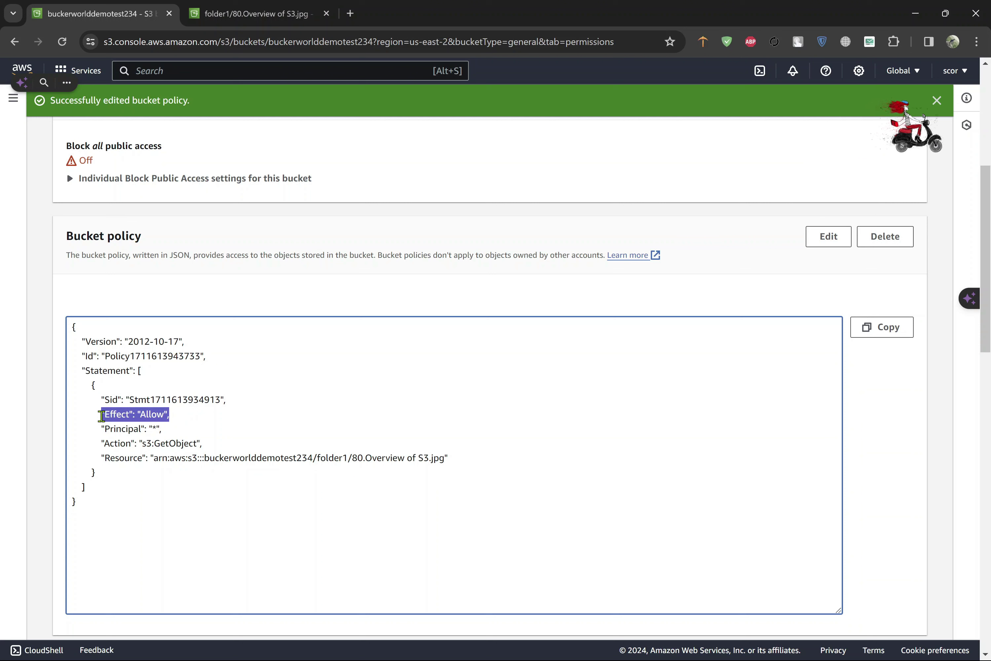
left_click(175, 405)
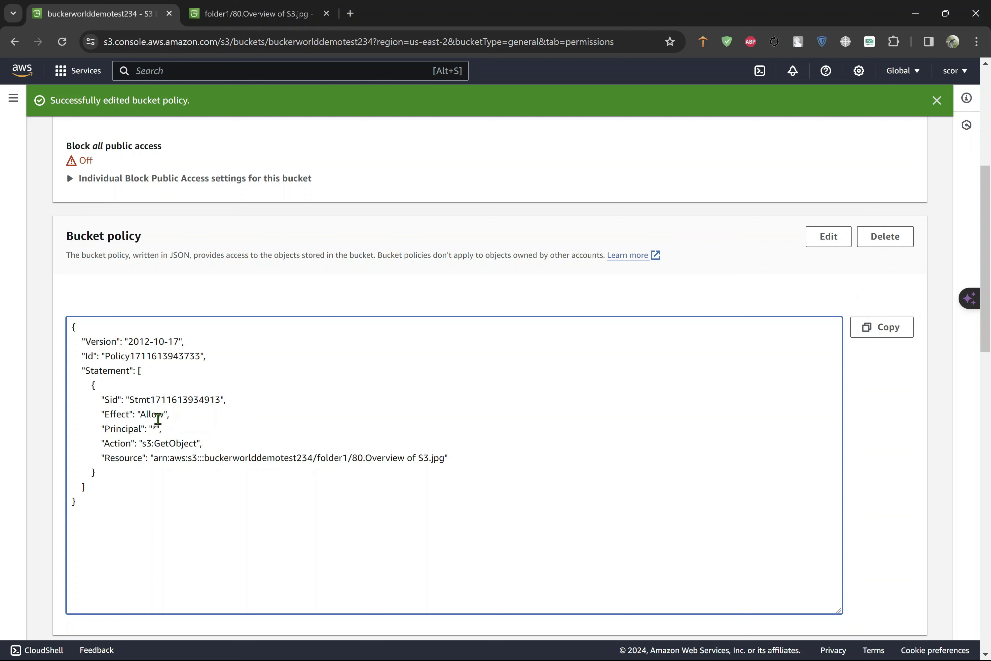
left_click_drag(163, 428, 89, 428)
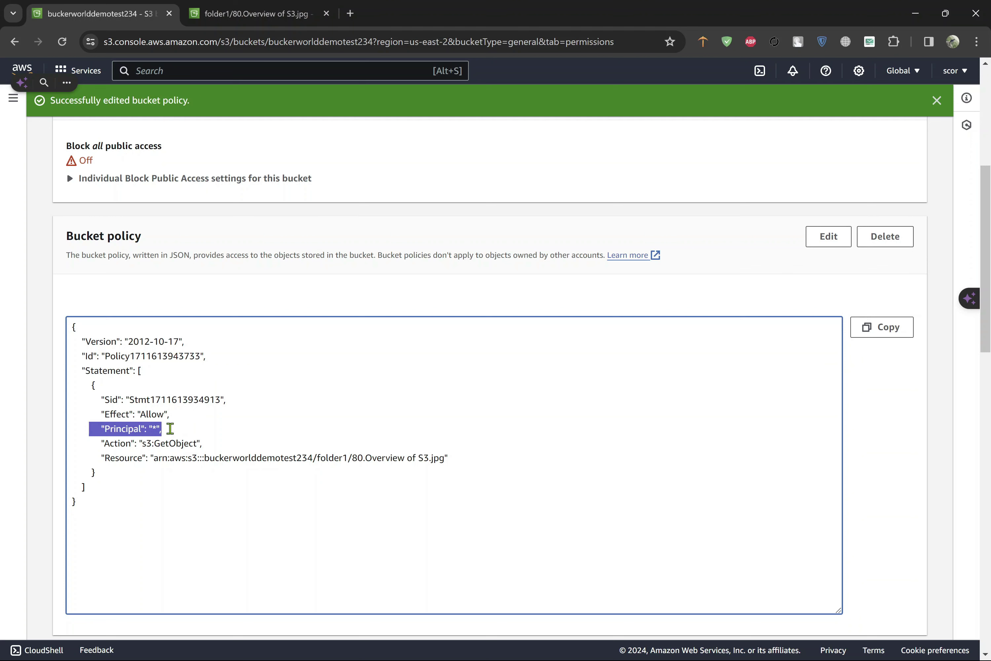
left_click_drag(203, 443, 101, 446)
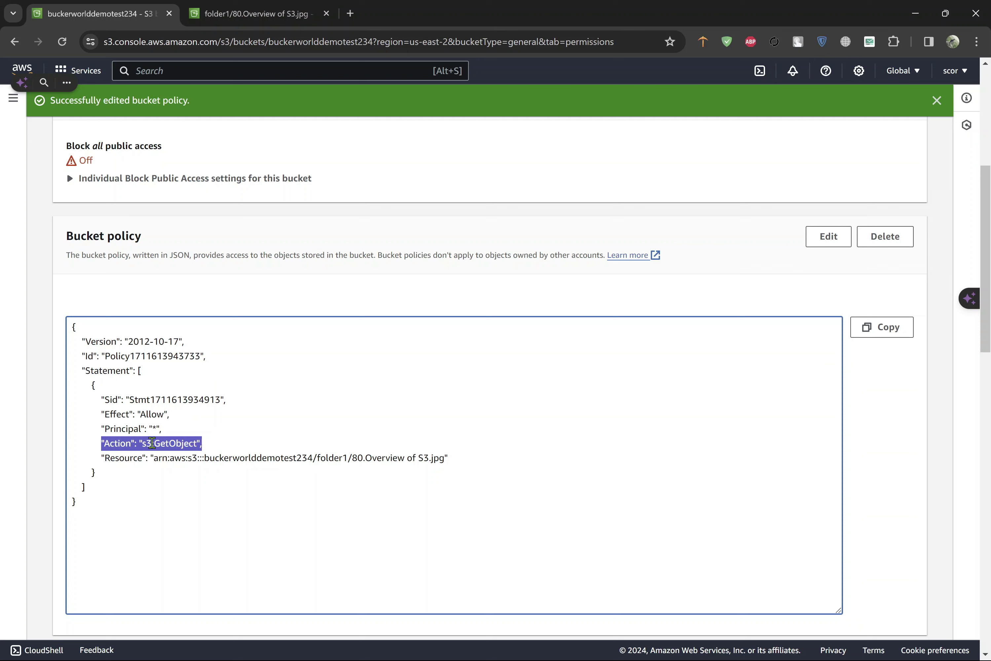
mouse_move(142, 443)
left_mouse_down()
mouse_move(187, 443)
mouse_move(153, 443)
left_mouse_up()
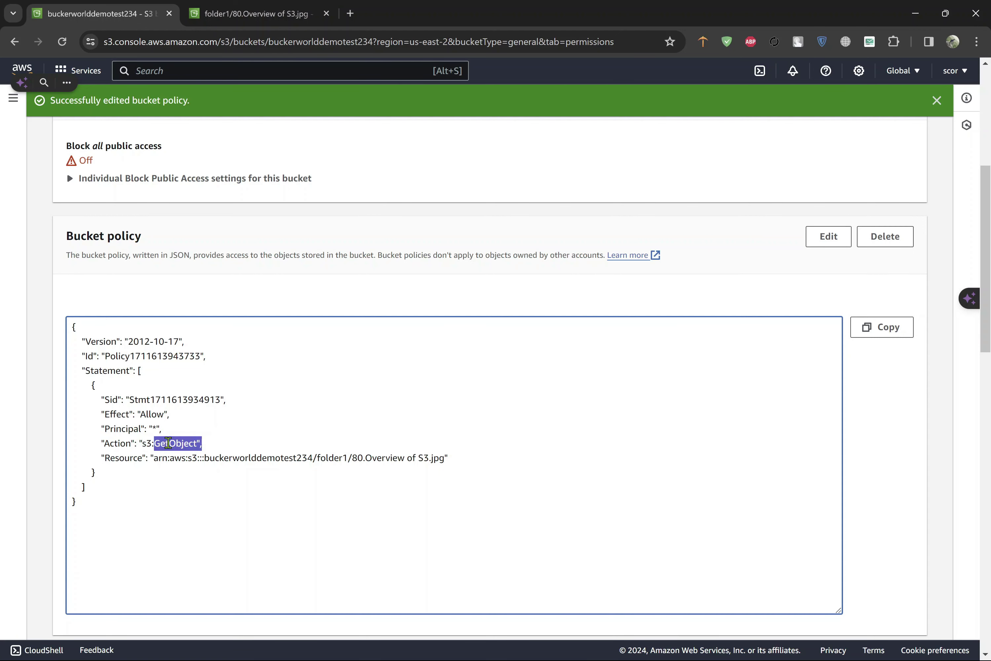
left_click(230, 445)
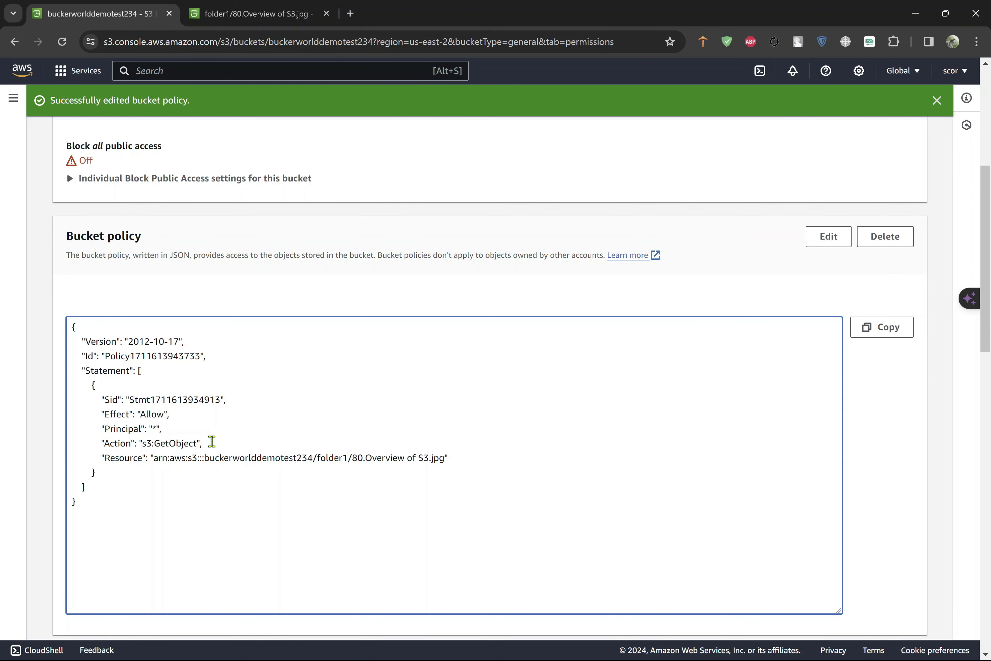
left_click_drag(212, 442, 169, 440)
left_click(229, 446)
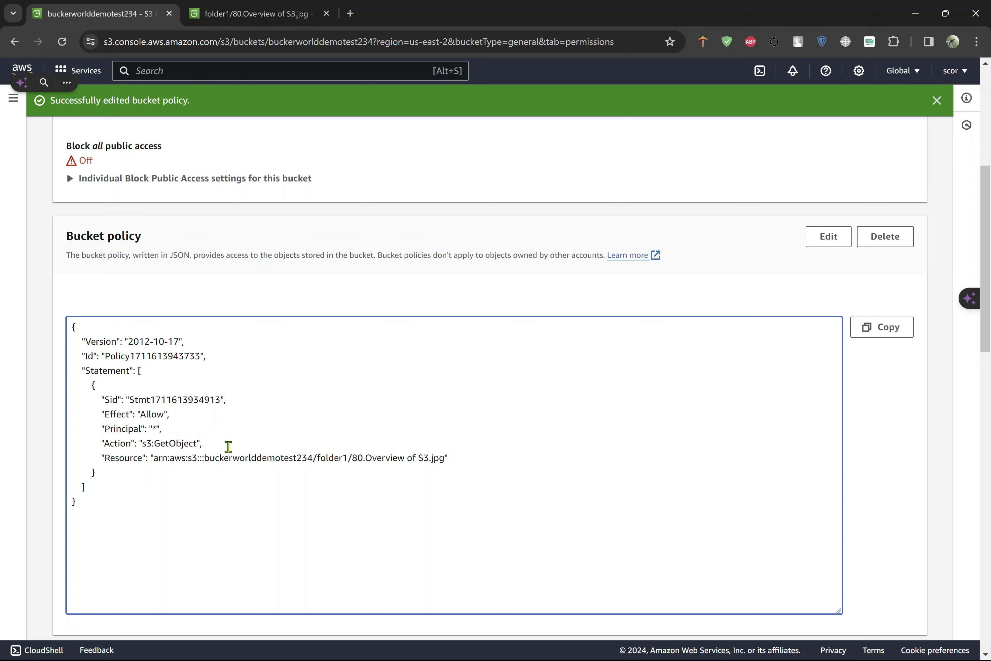
left_click_drag(104, 457, 148, 460)
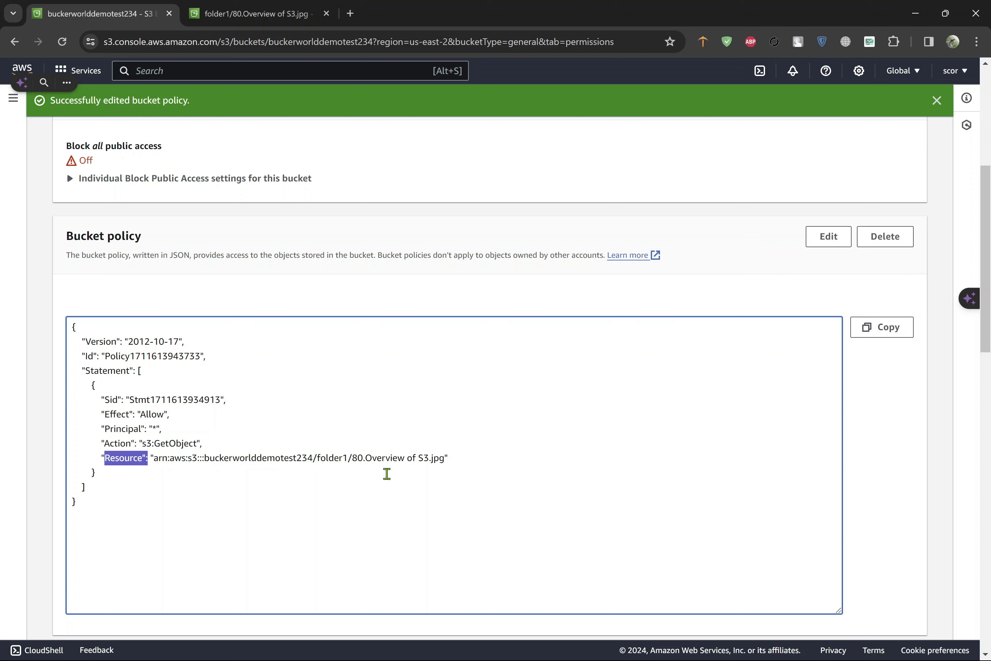
left_click_drag(80, 500, 69, 325)
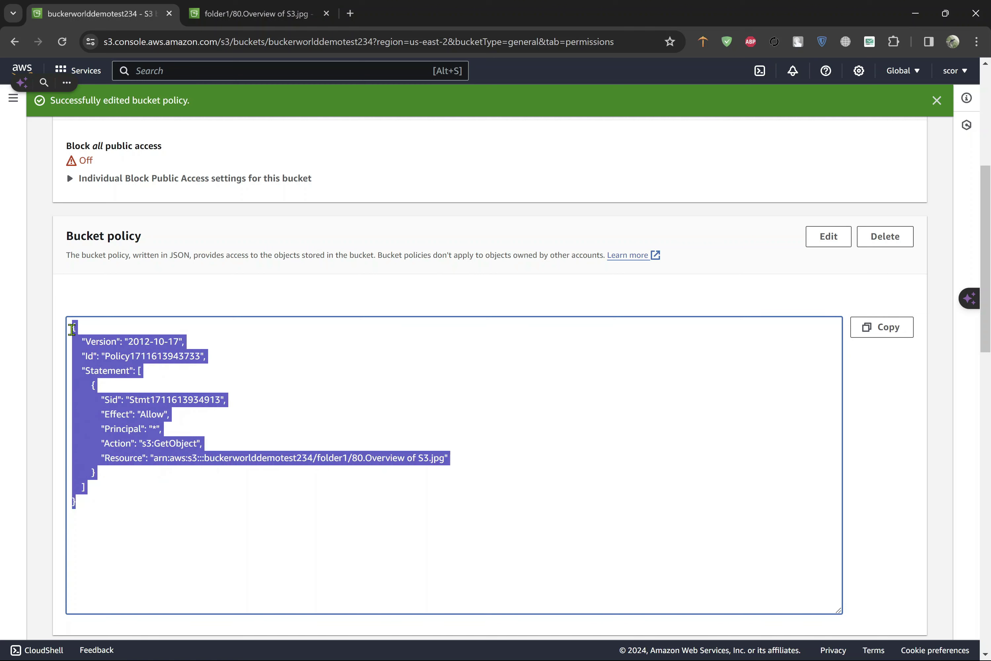
Step: Clear the policy text selection and re-examine the statement's Action and Principal elements
left_click(148, 485)
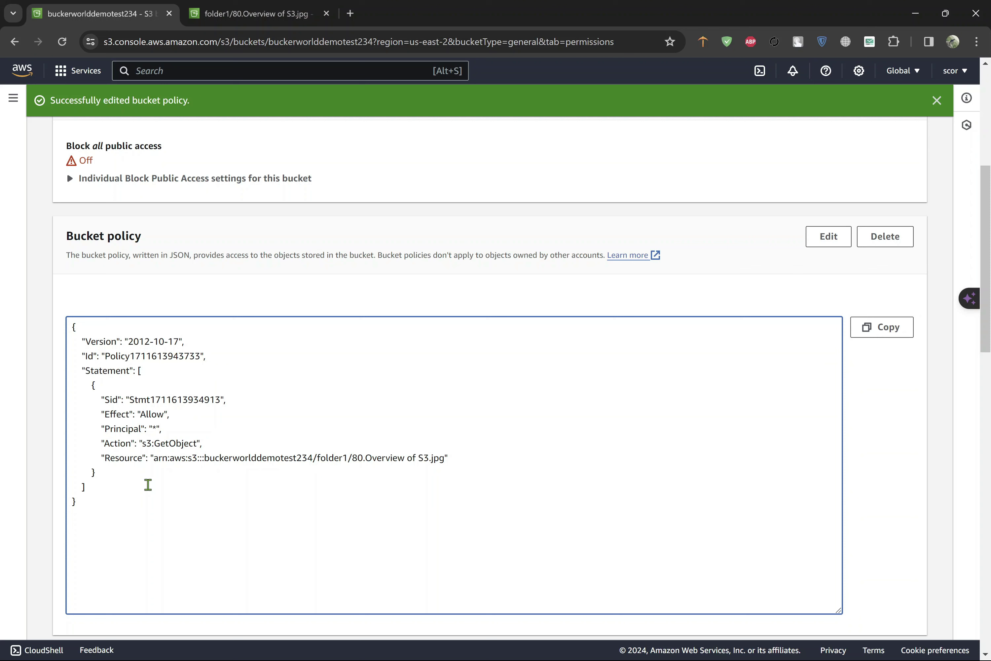
left_click_drag(205, 443, 89, 447)
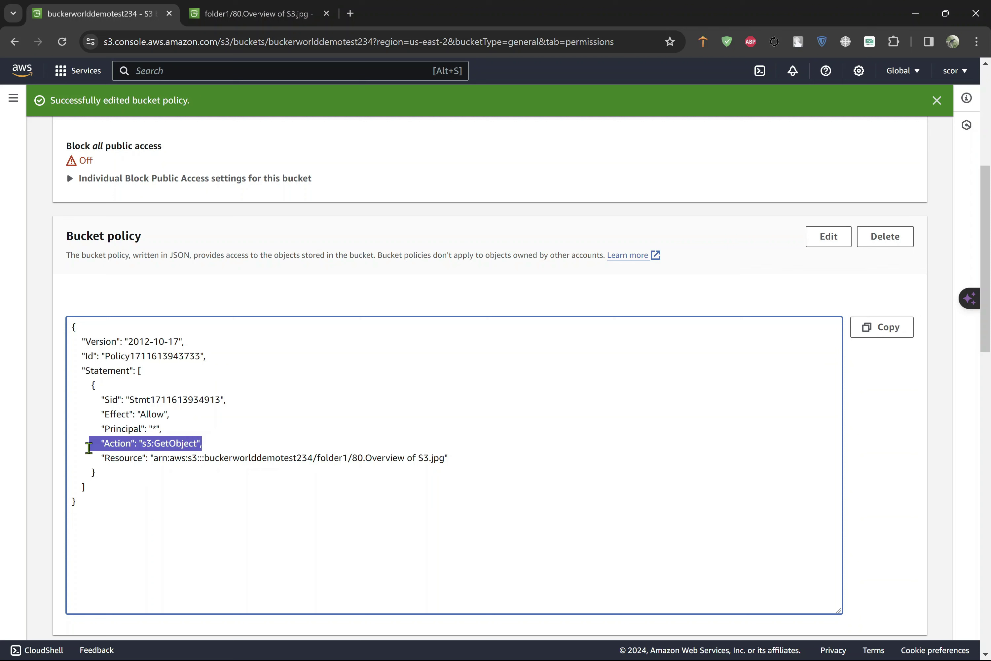
left_click_drag(205, 428, 95, 430)
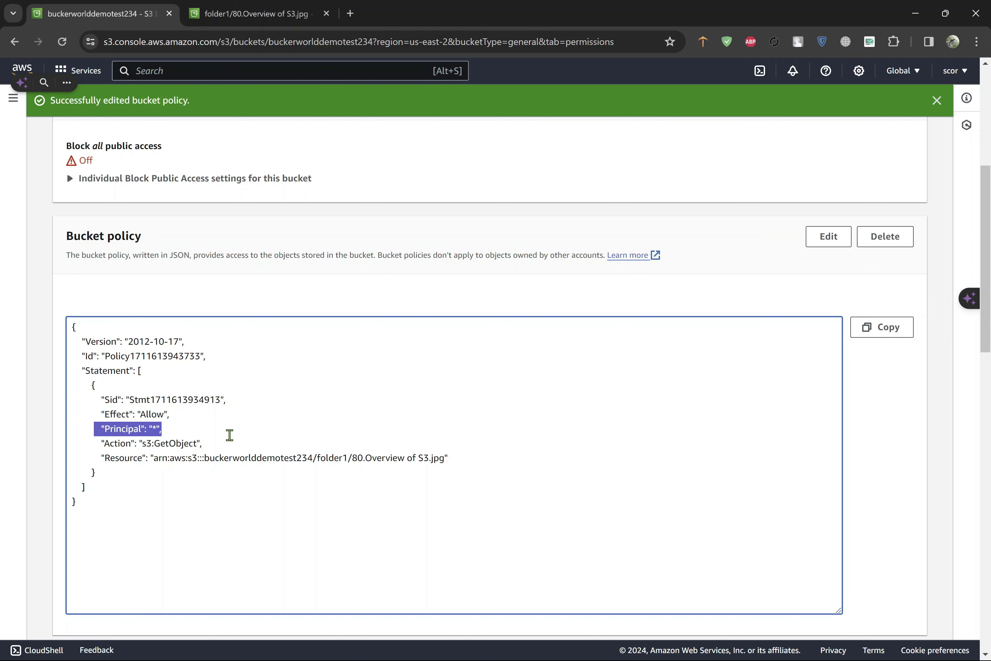
Step: Switch to the 80.Overview of S3.jpg object page and go back through its bucket to the list of all buckets
left_click(223, 13)
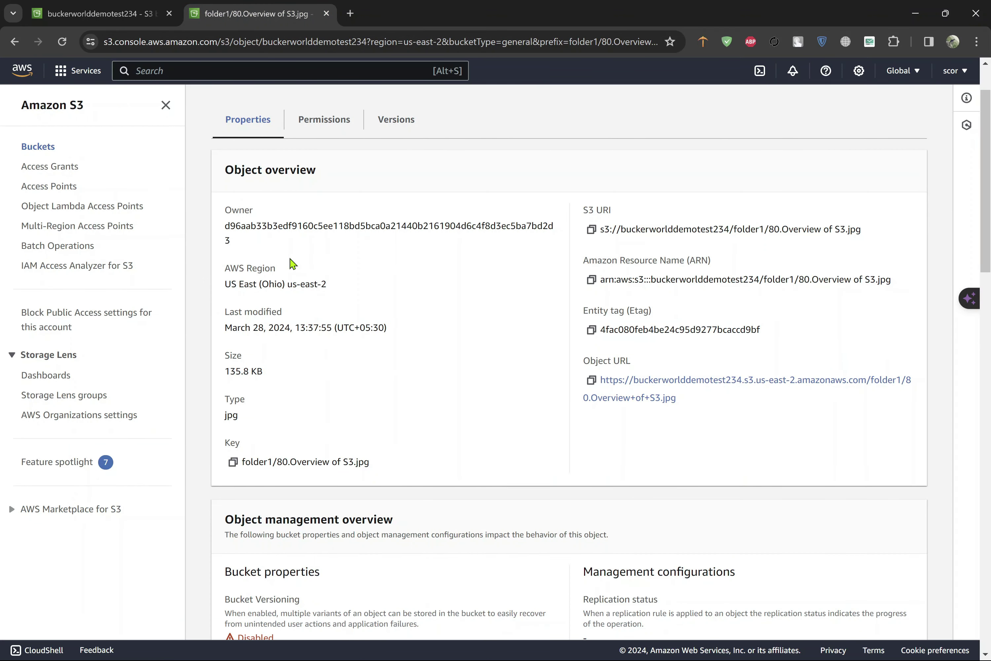
scroll(285, 239, "up", 2)
left_click(350, 105)
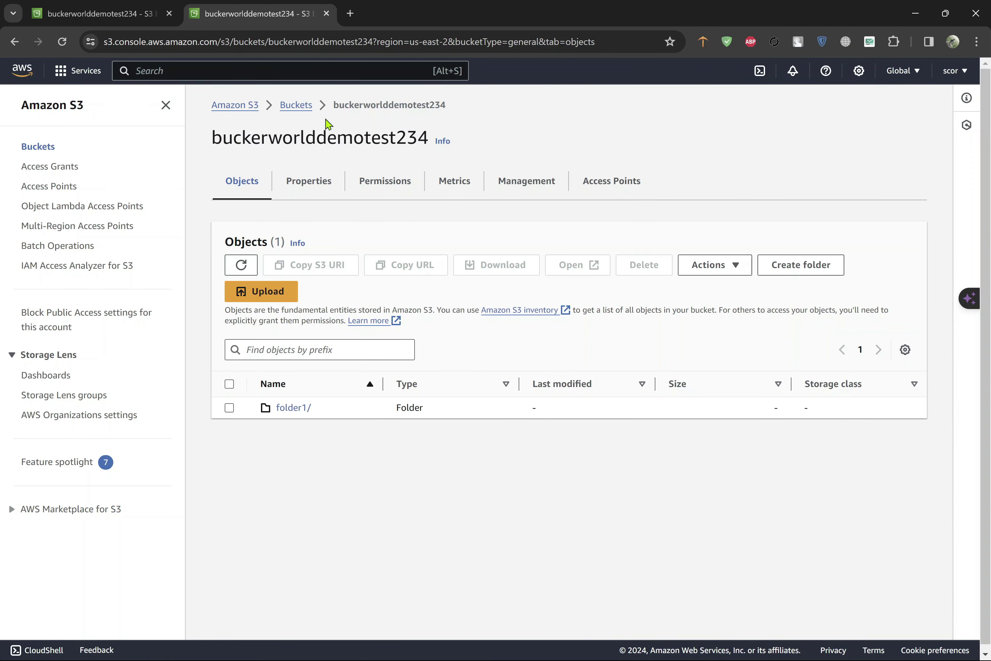
left_click(296, 104)
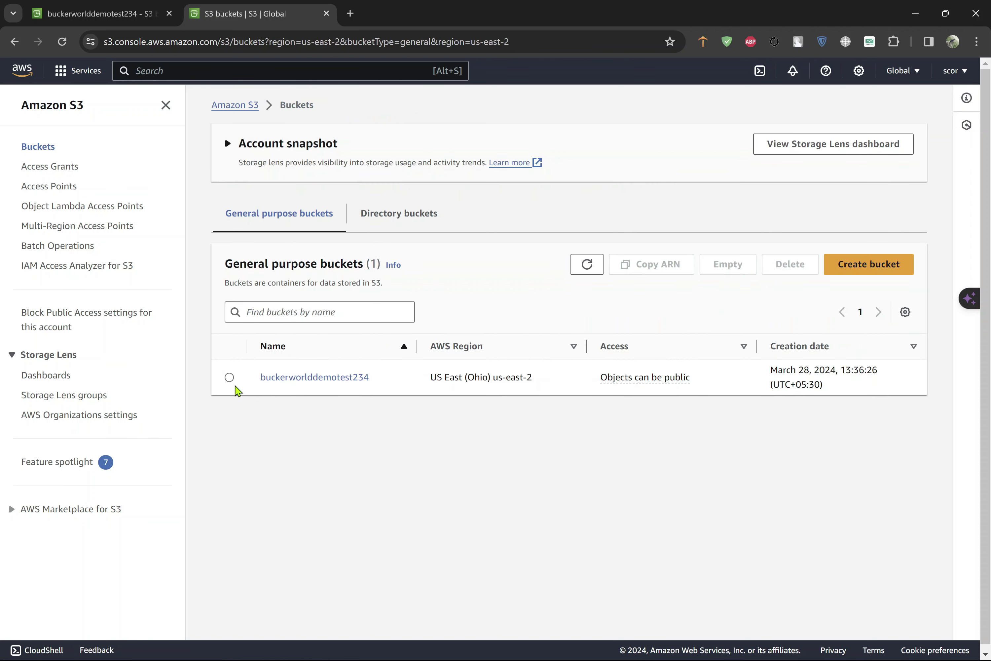
Step: Empty the buckerworlddemotest234 bucket, confirming with "permanently delete", and open the bucket to check its contents
left_click(229, 377)
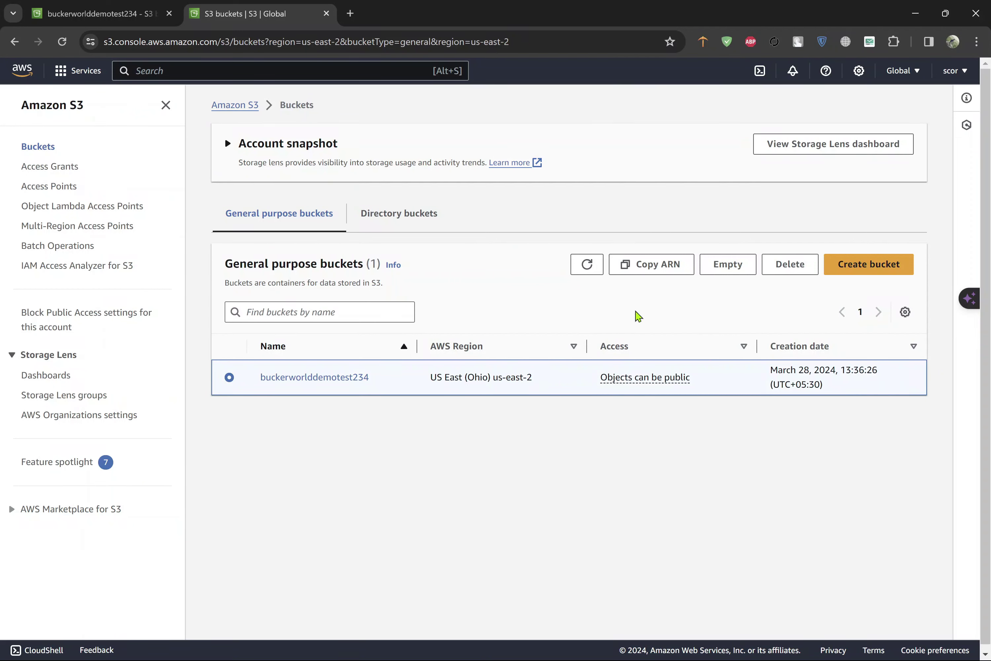
left_click(727, 269)
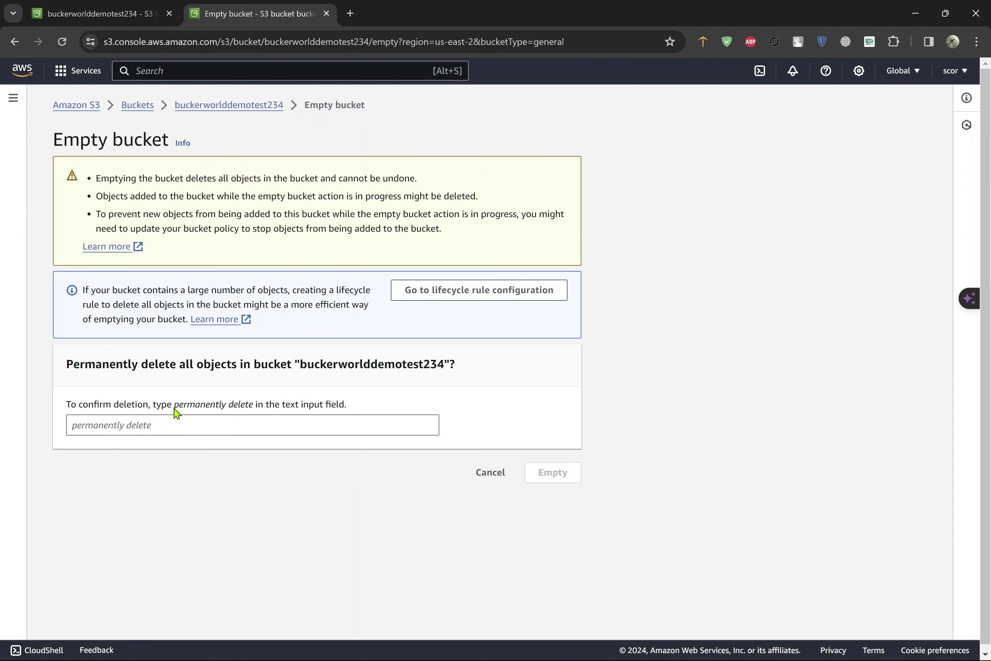
left_click_drag(175, 409, 255, 412)
key("ctrl+c")
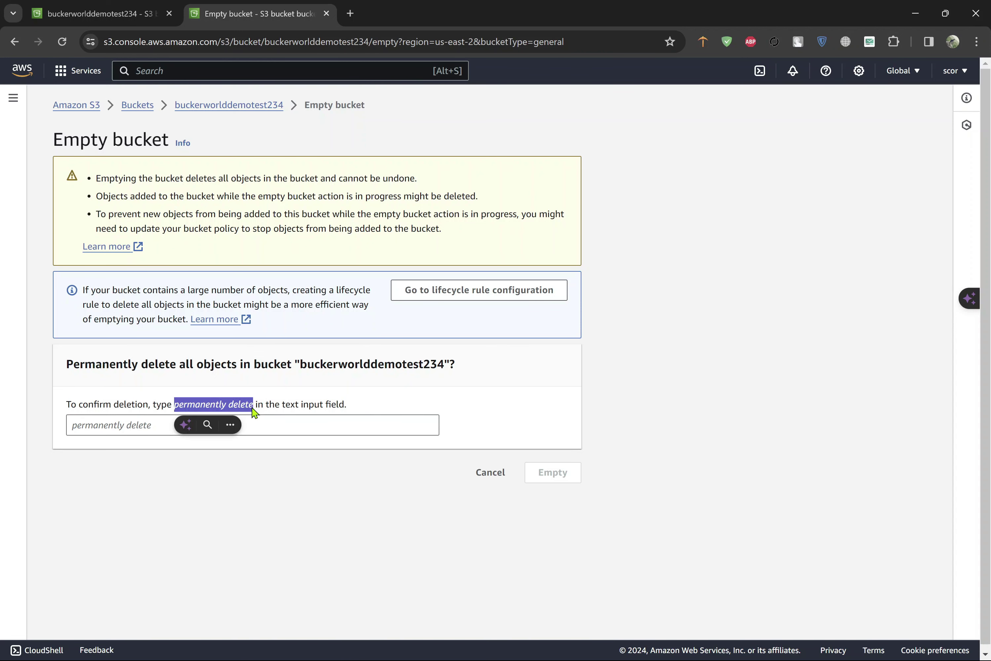
left_click(127, 426)
key("ctrl+v")
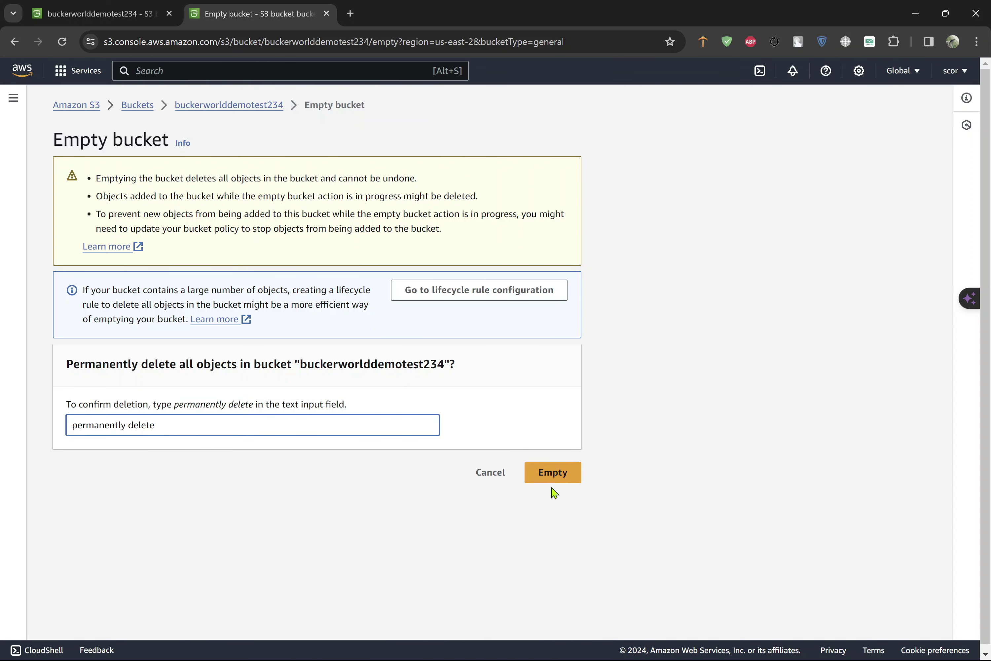
left_click(553, 477)
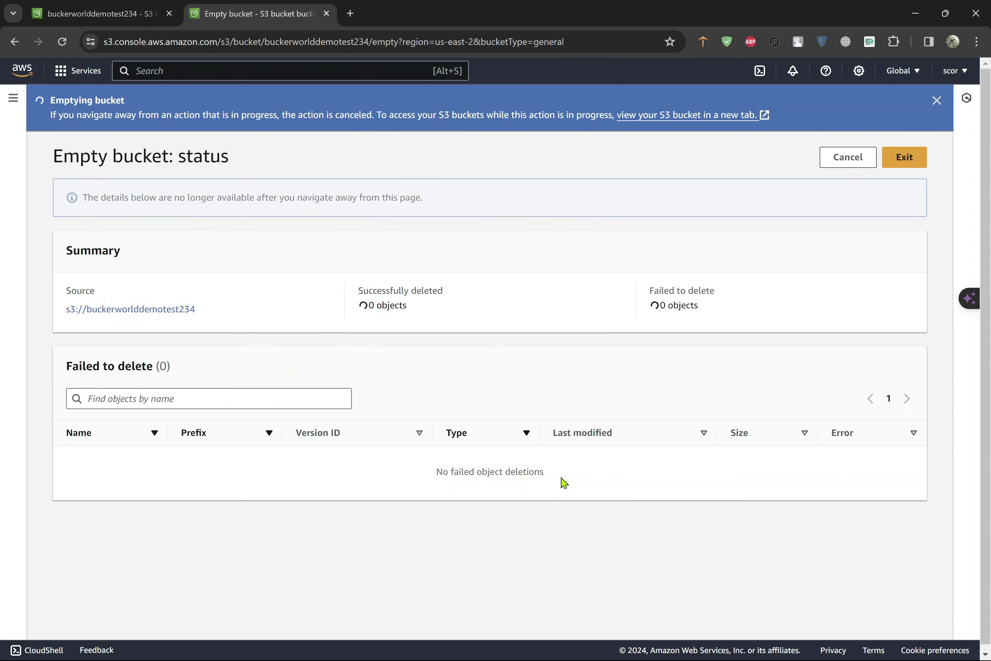
left_click(890, 165)
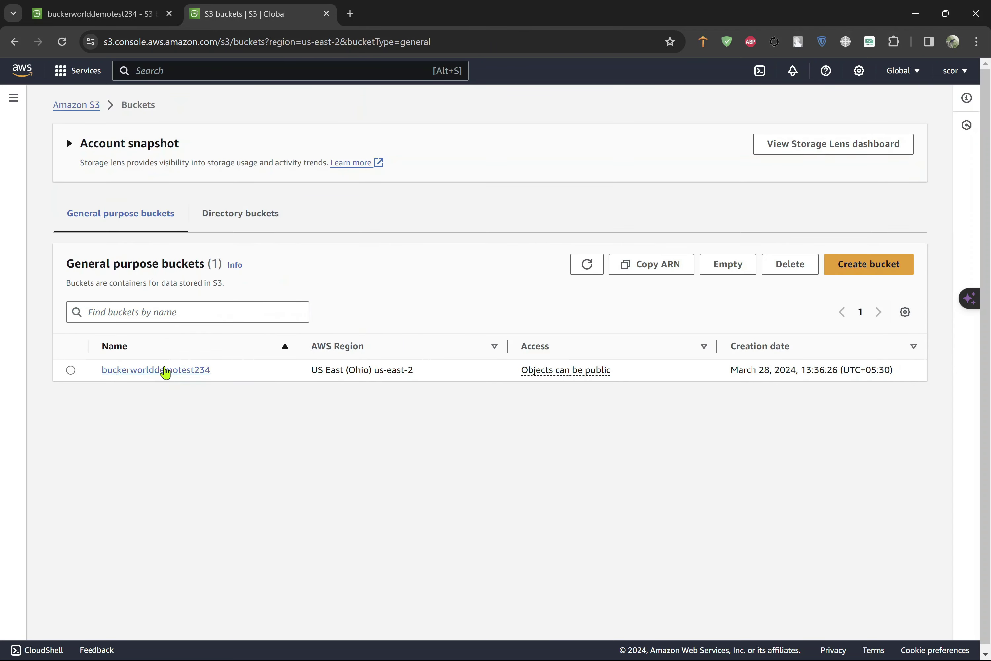
left_click(164, 371)
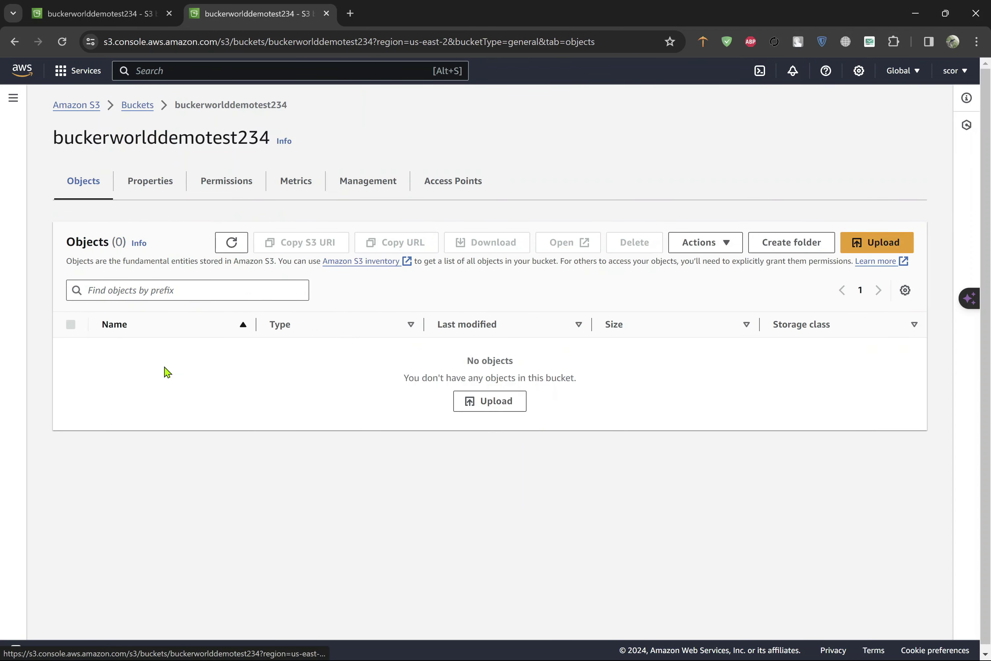
Step: Delete the buckerworlddemotest234 bucket from the bucket list, confirming the deletion with its name
left_click(141, 105)
left_click(433, 363)
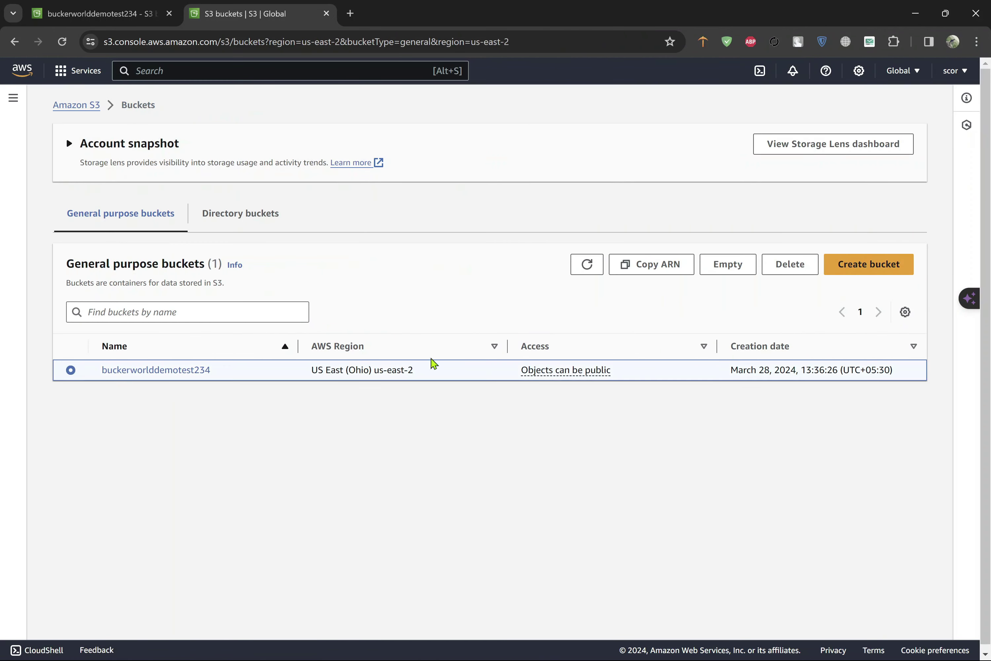
left_click(779, 271)
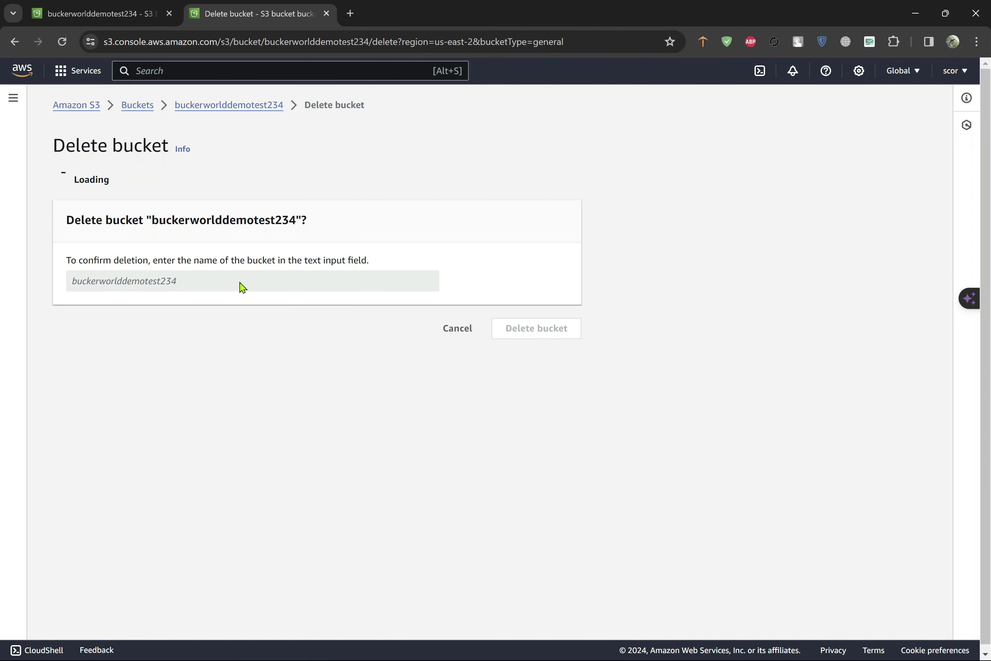
left_click_drag(151, 337, 298, 337)
key("ctrl+c")
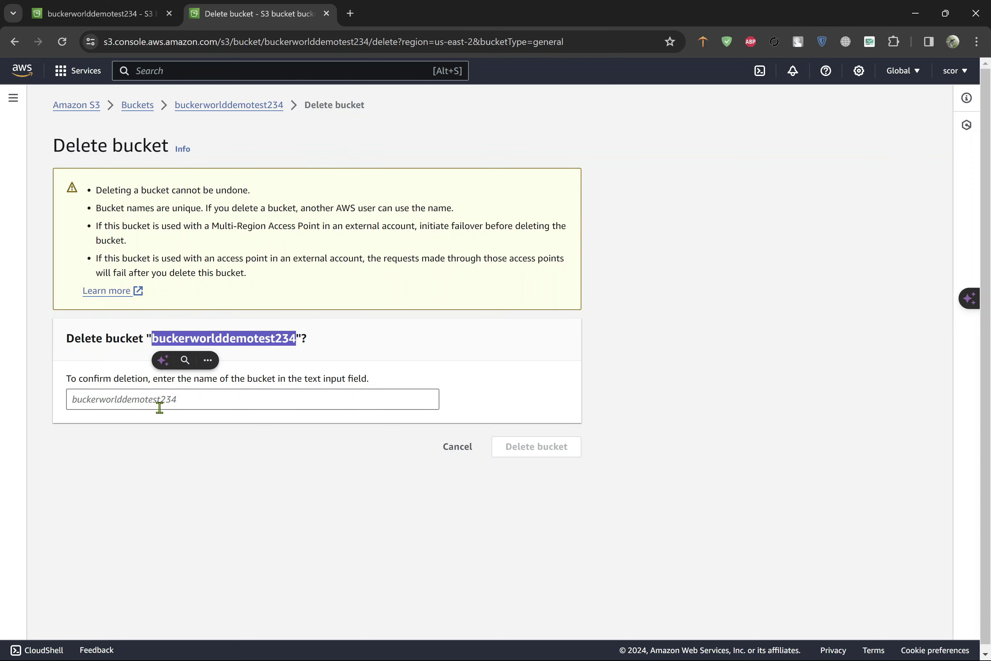
left_click(160, 407)
key("ctrl+v")
left_click(508, 456)
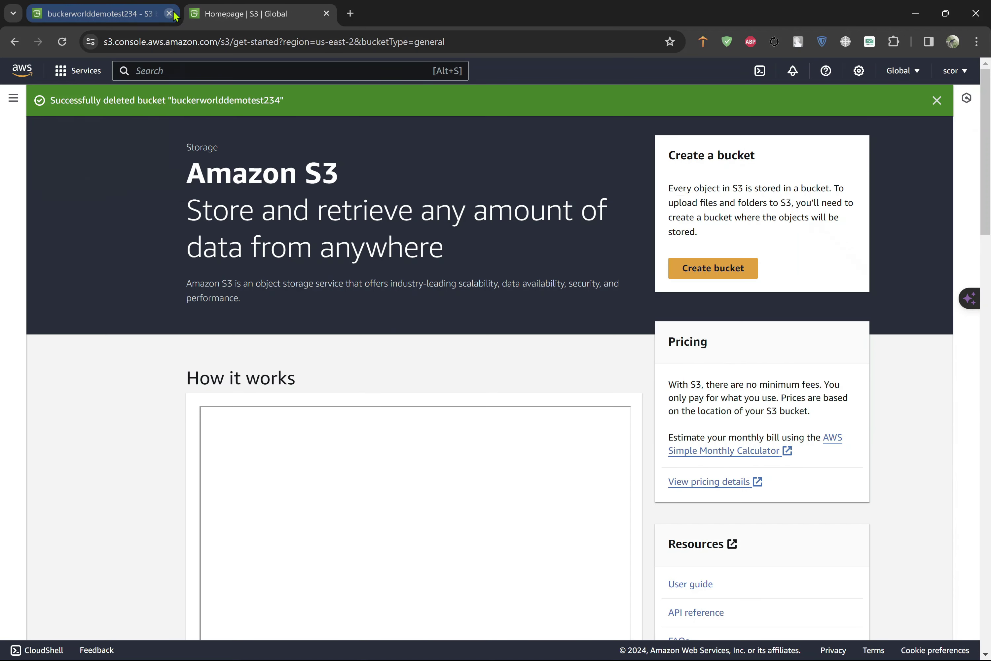
Step: Close the leftover page of the deleted bucket, then open the bucket list and reload it
left_click(169, 14)
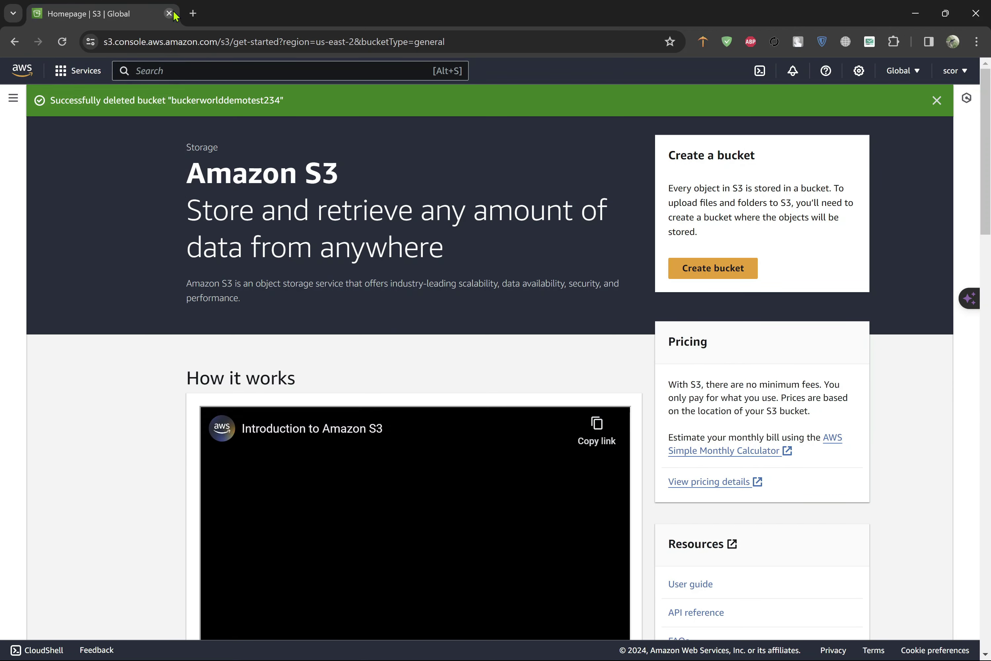
left_click(14, 97)
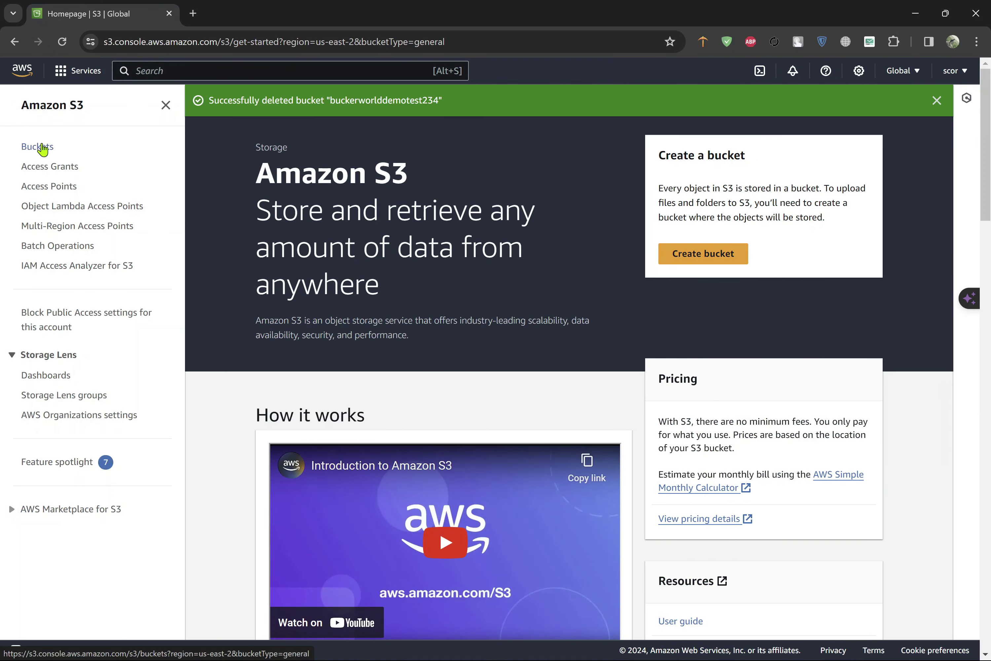
left_click(43, 147)
left_click(63, 41)
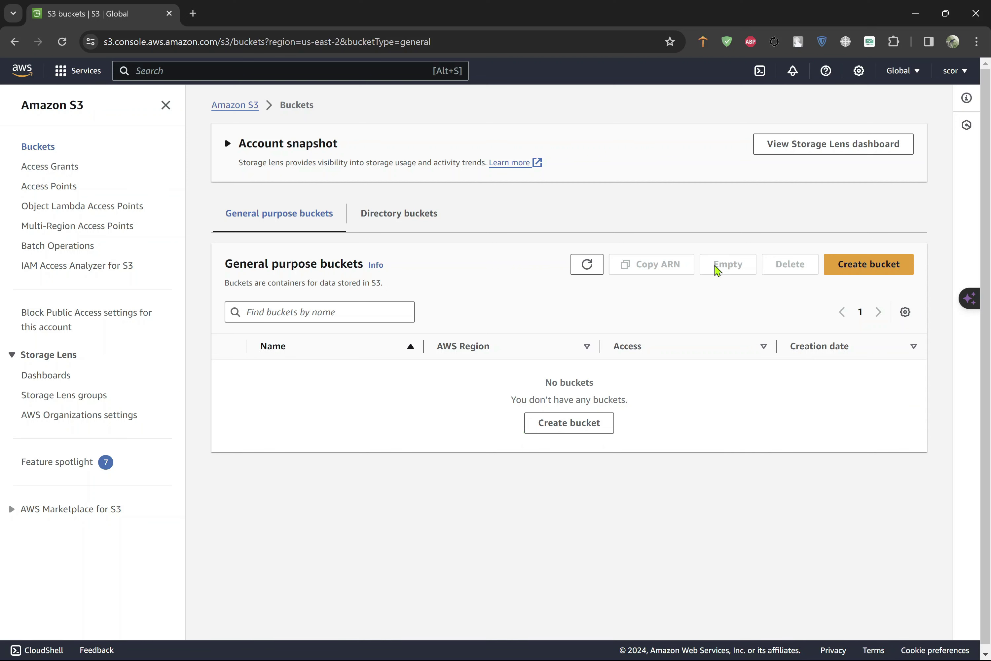
left_click_drag(713, 264, 743, 265)
left_click(644, 307)
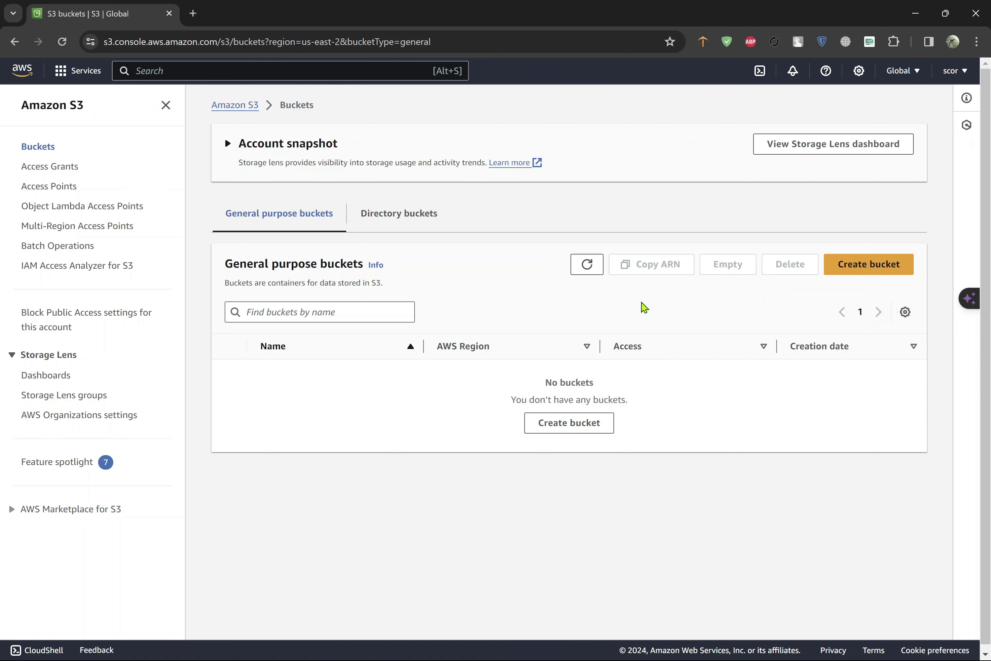